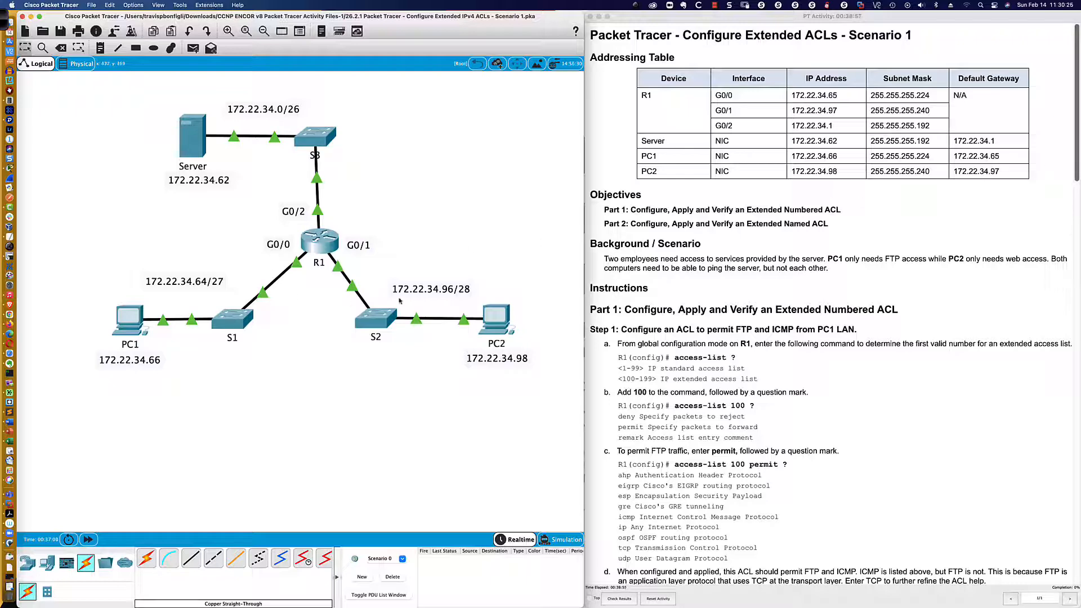
Read the background scenario and the Part 1, Step 1 instructions for permitting FTP and ICMP from the PC1 LAN.
scroll(620, 251, down, 5)
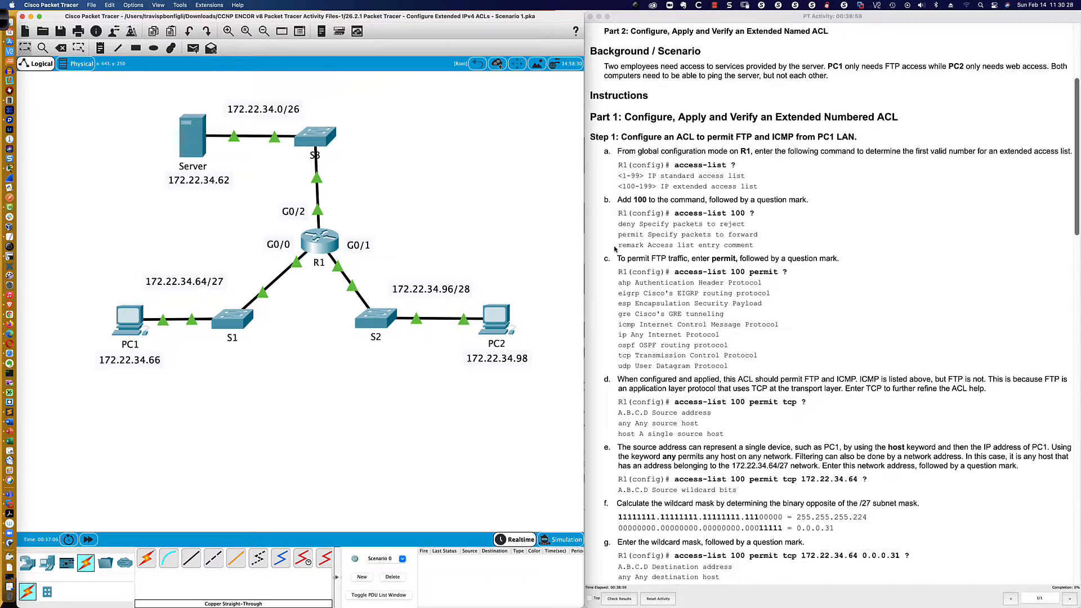
scroll(616, 249, up, 1)
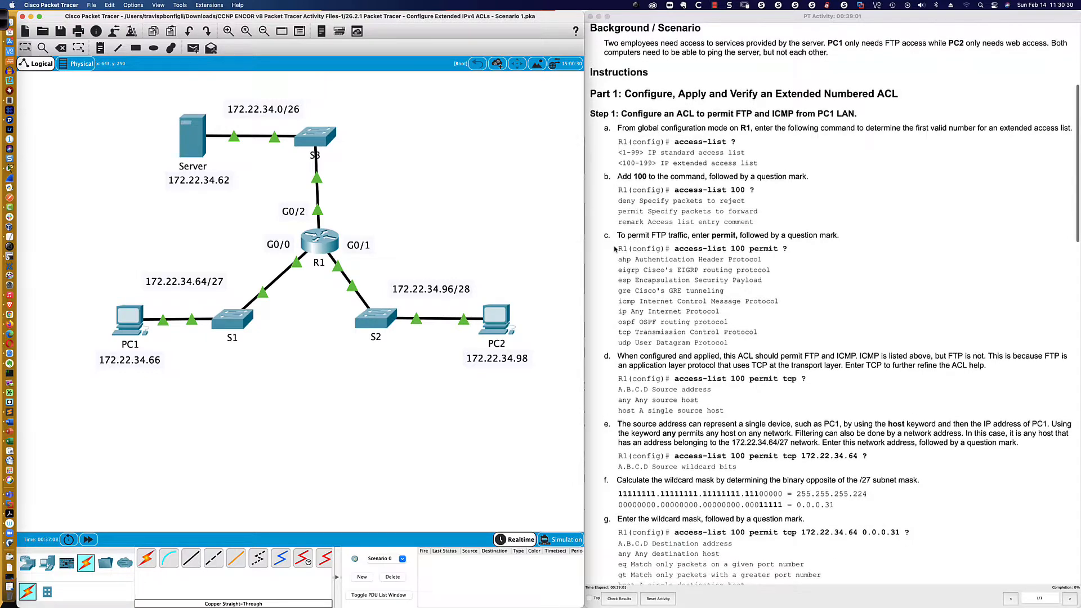
scroll(616, 250, down, 1)
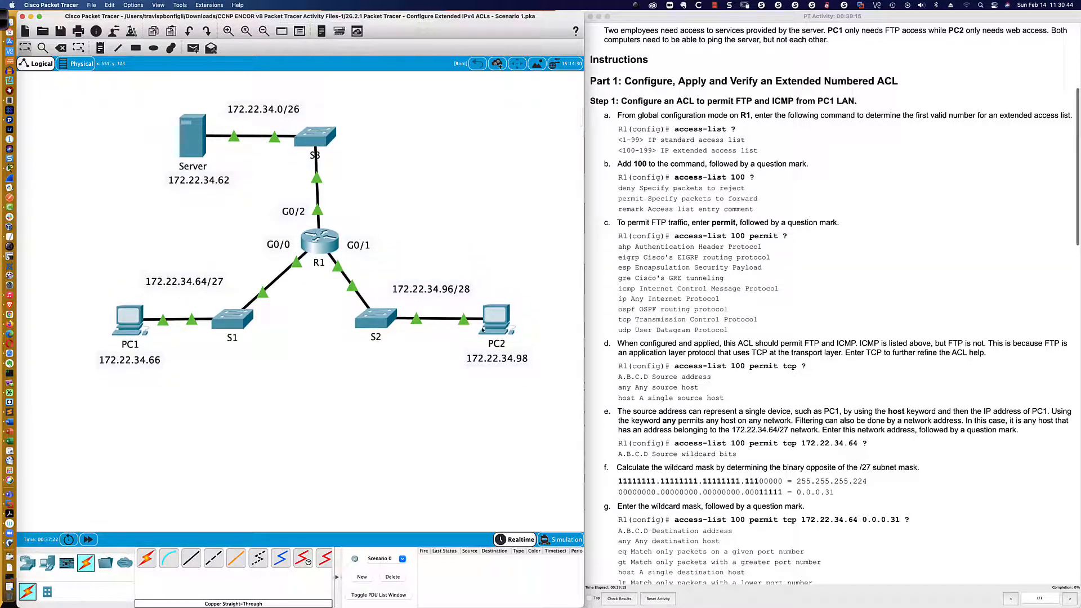
mouse_move(484, 329)
scroll(676, 274, down, 3)
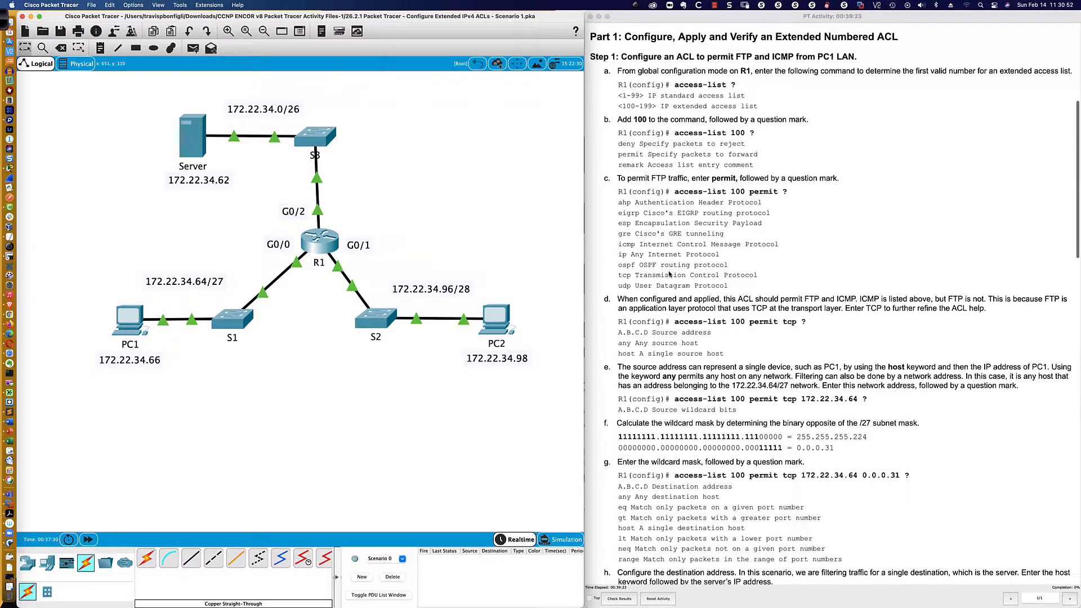
scroll(668, 274, up, 1)
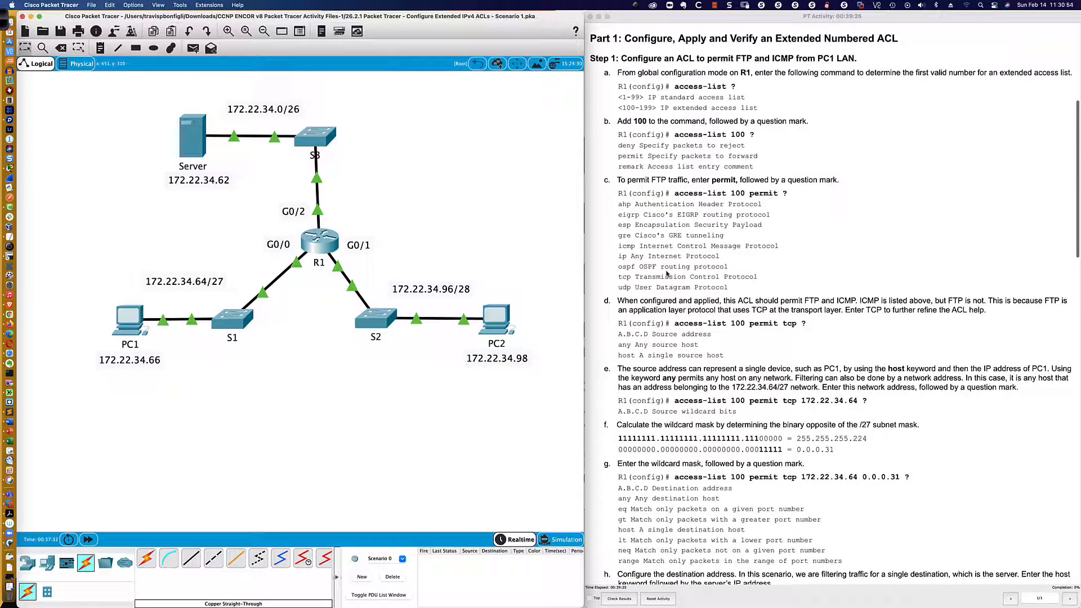
scroll(438, 183, down, 1)
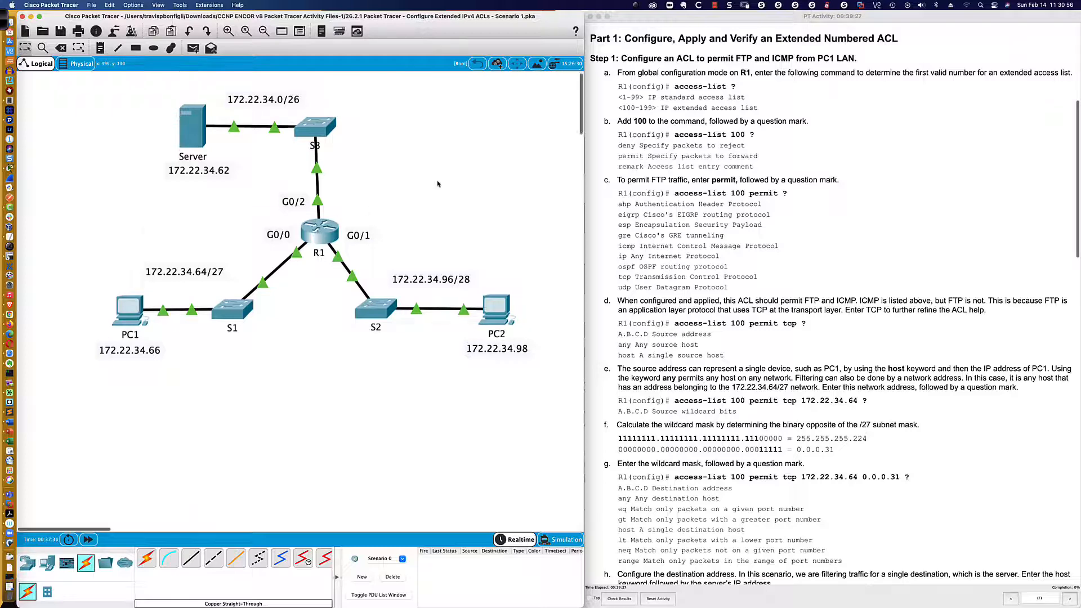
Open router R1's command-line window, place it below the network topology and enlarge it.
scroll(438, 184, down, 2)
click(313, 210)
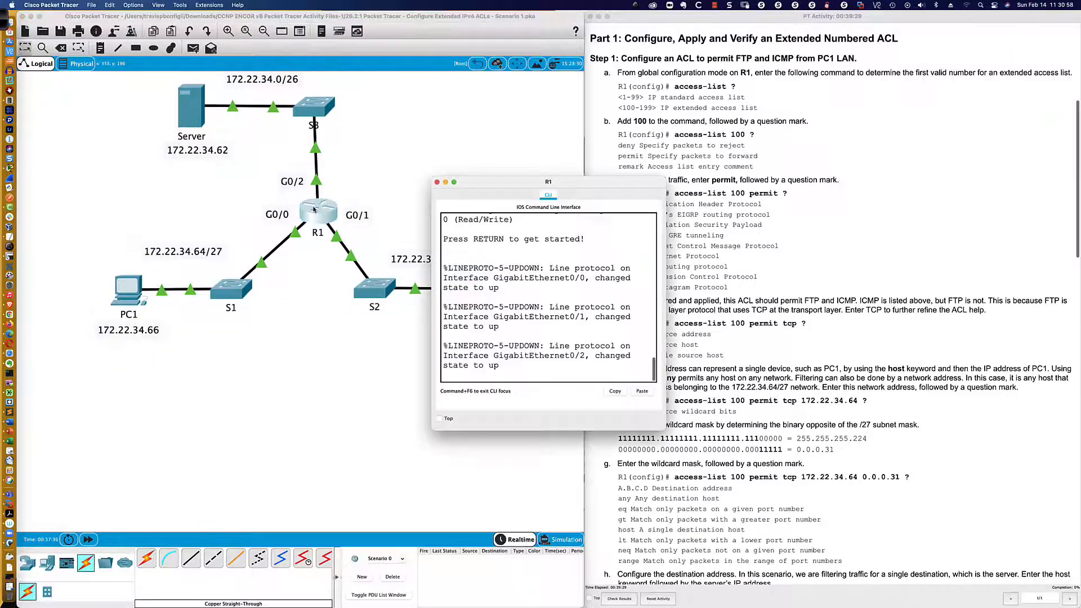
drag(645, 183, 580, 342)
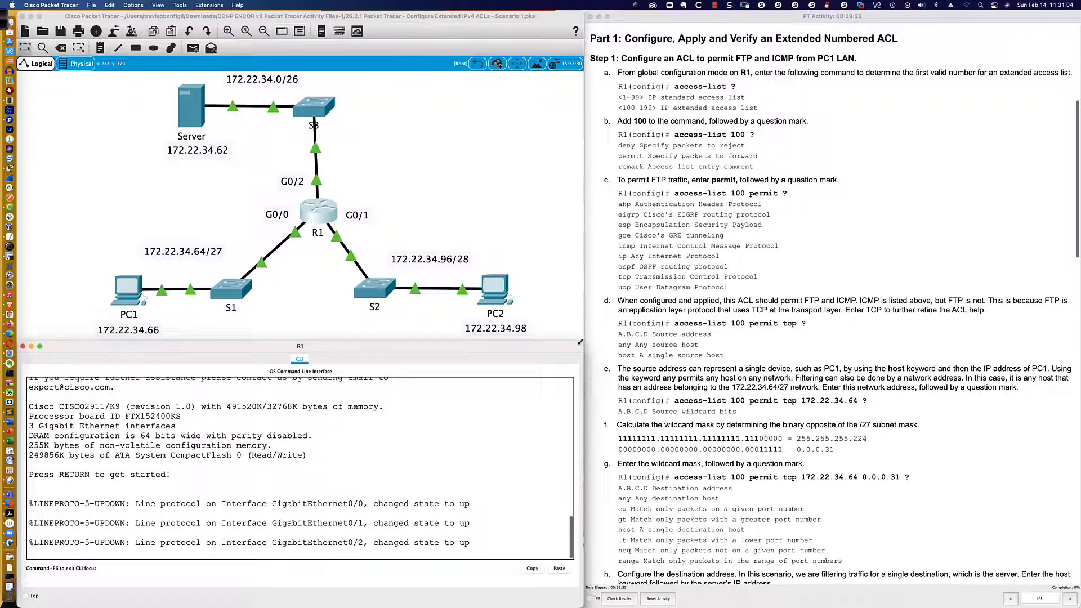
Start the R1 console session and enter privileged EXEC mode with enable.
key(Return)
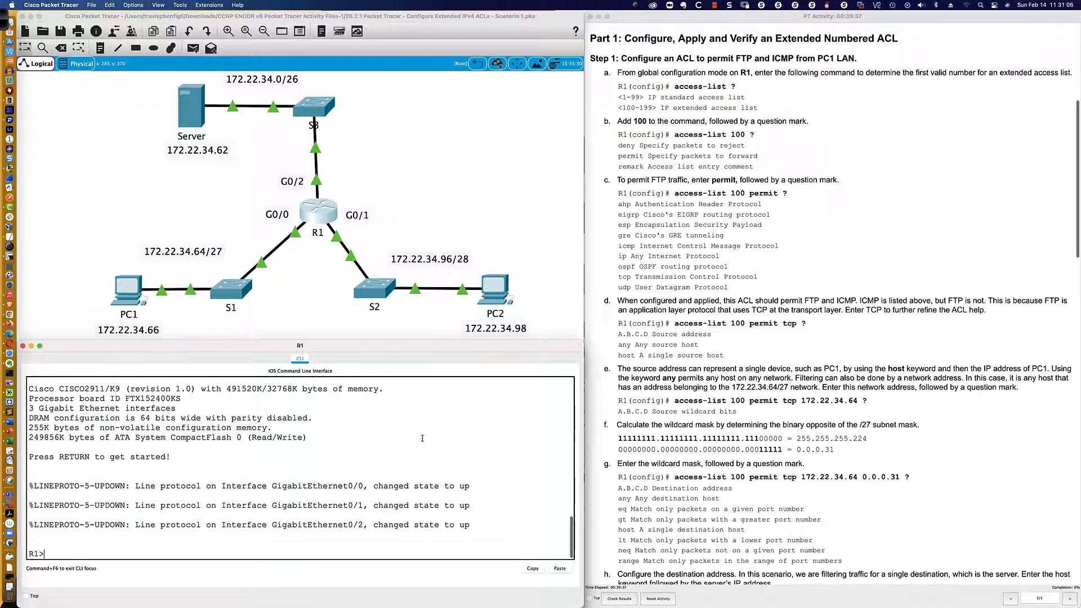
key(Return)
key(Return)
key(Return)
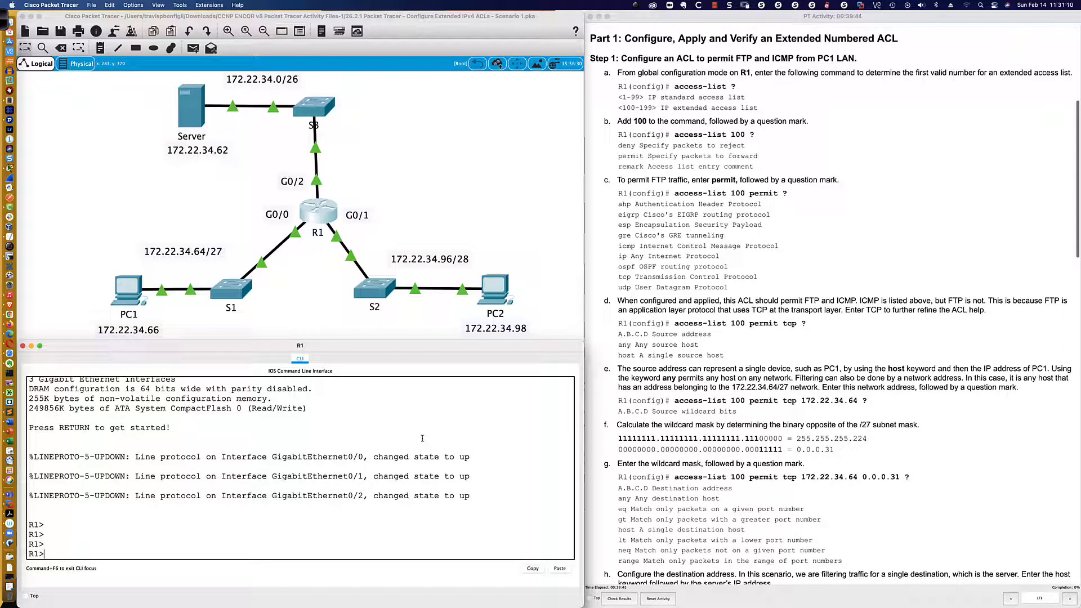
text(en)
key(Tab)
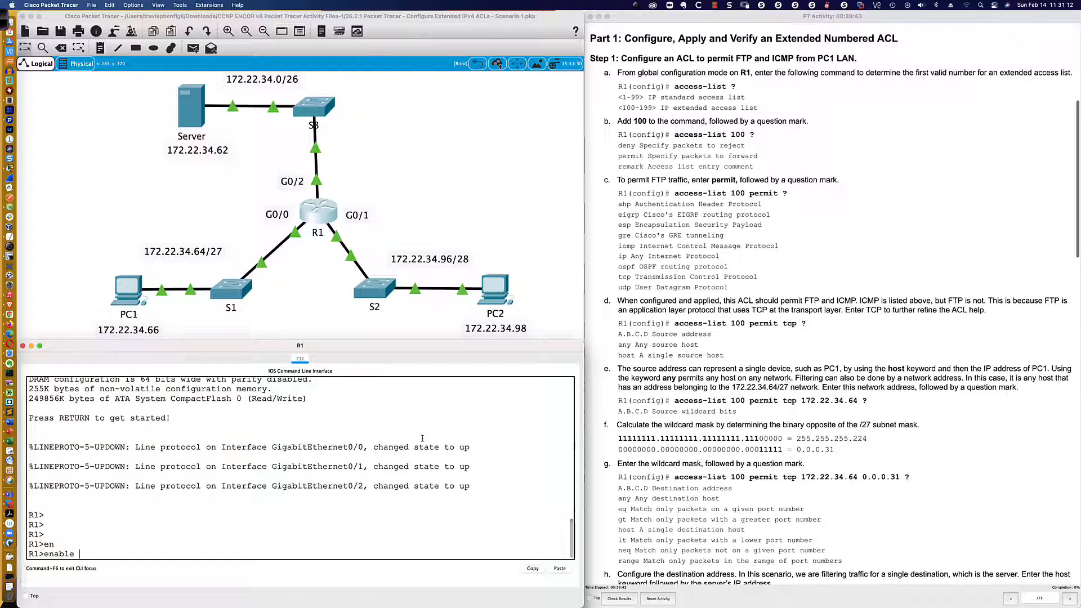
key(Return)
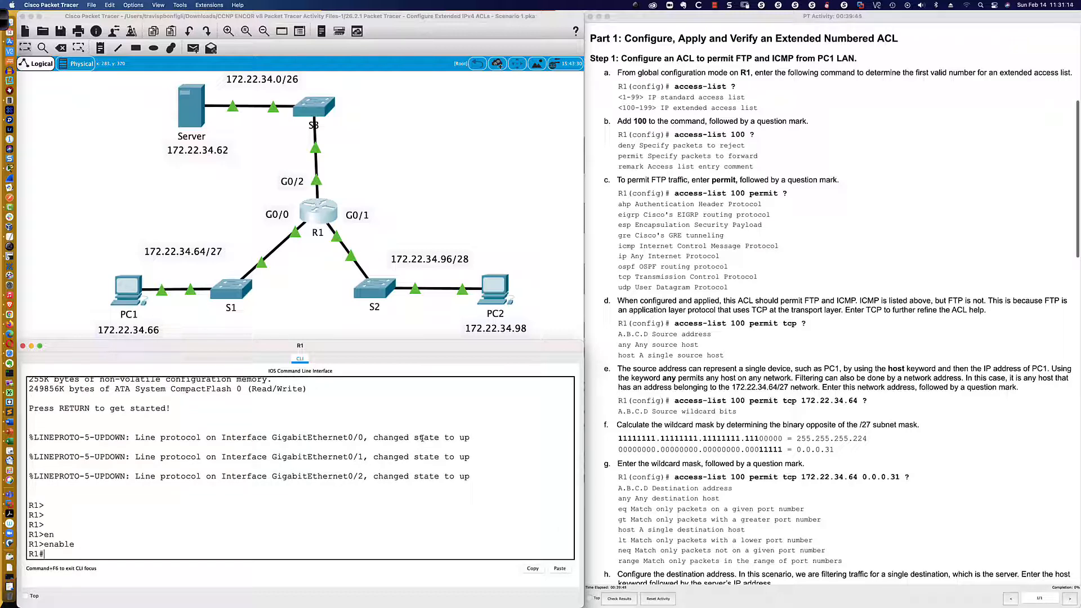
text(acc)
key(Tab)
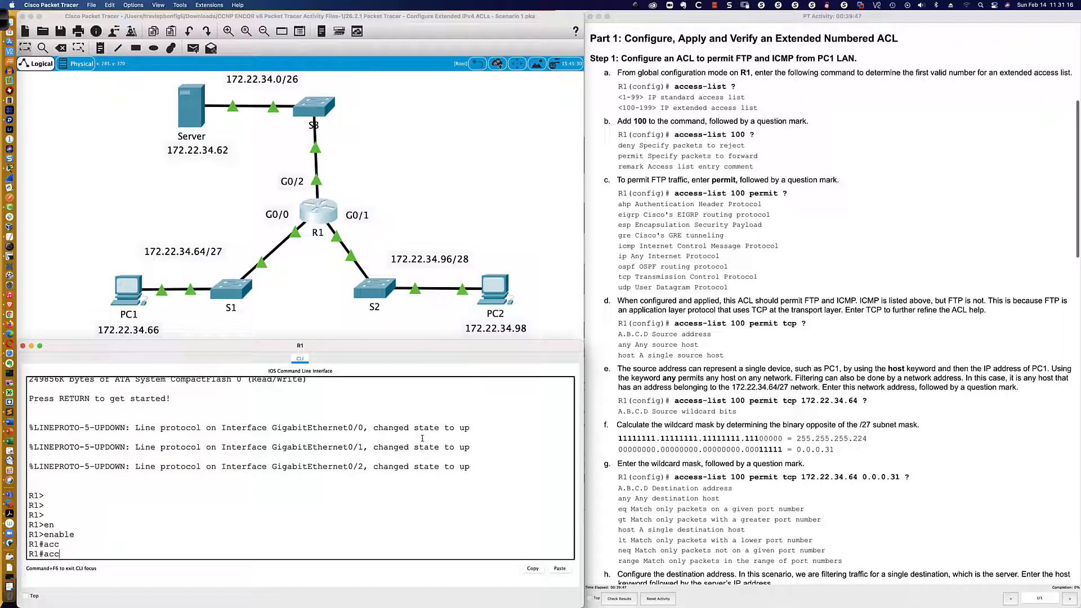
key(BackSpace)
key(BackSpace)
key(BackSpace)
Enter global configuration mode on R1 with conf t, display the help for access-list and highlight the listed number ranges.
text(conf t)
key(Return)
text(ac)
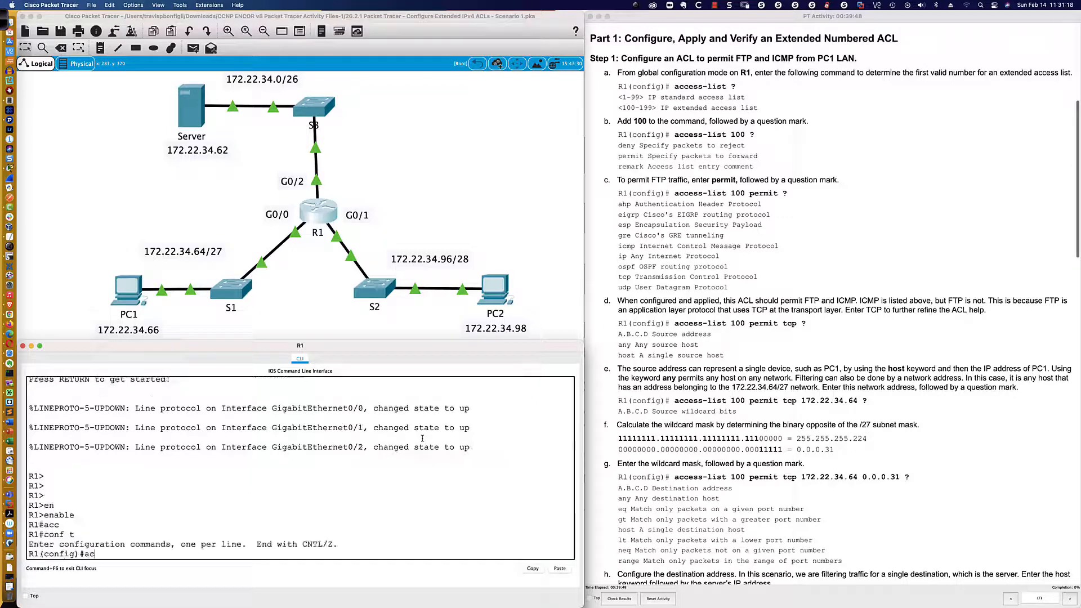
text(c)
key(Tab)
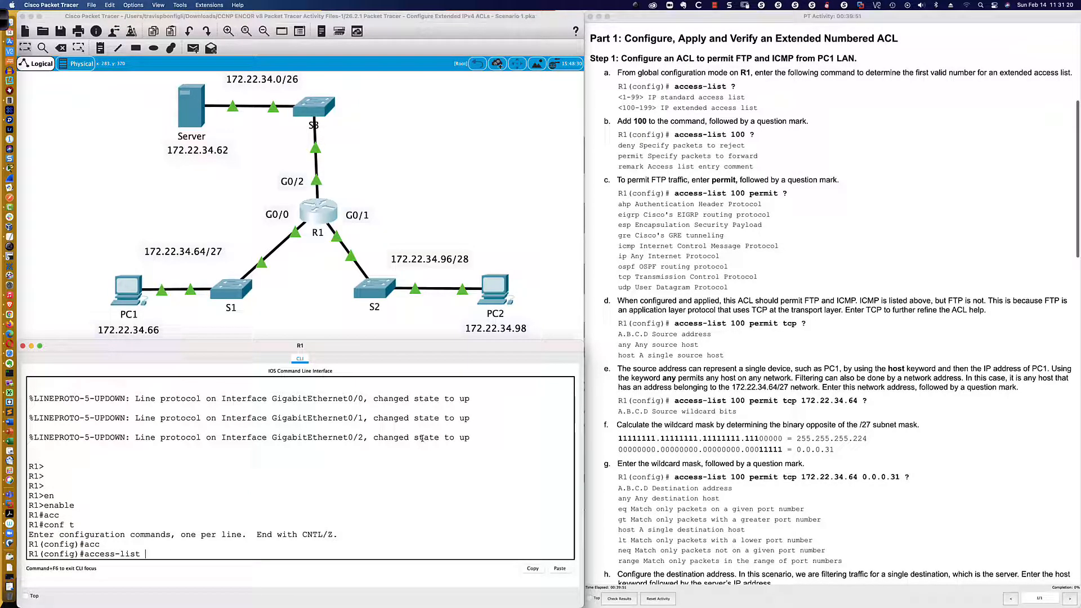
text(?)
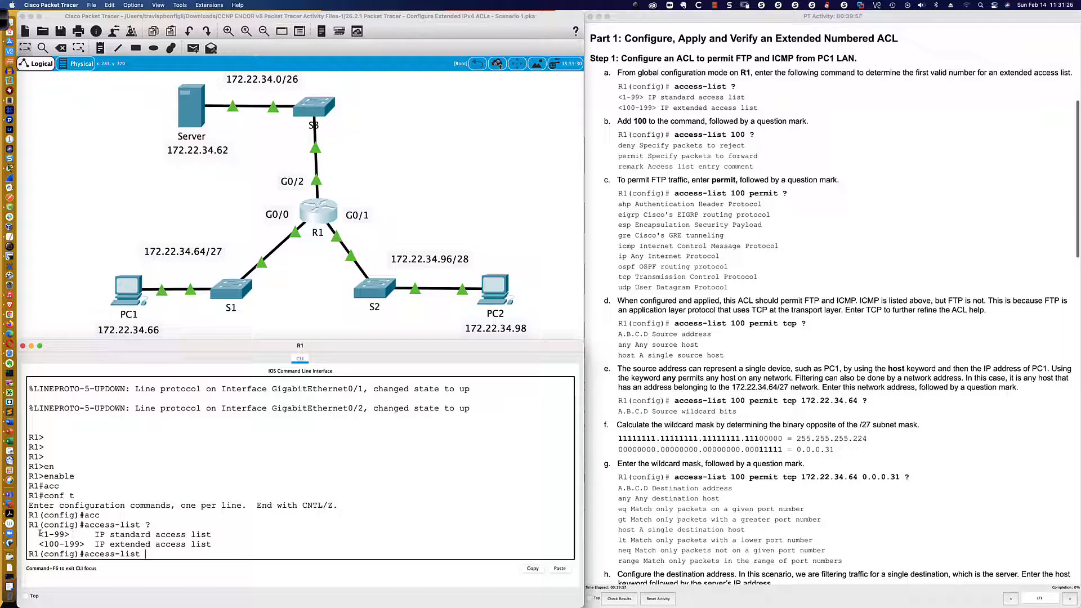
drag(39, 535, 216, 542)
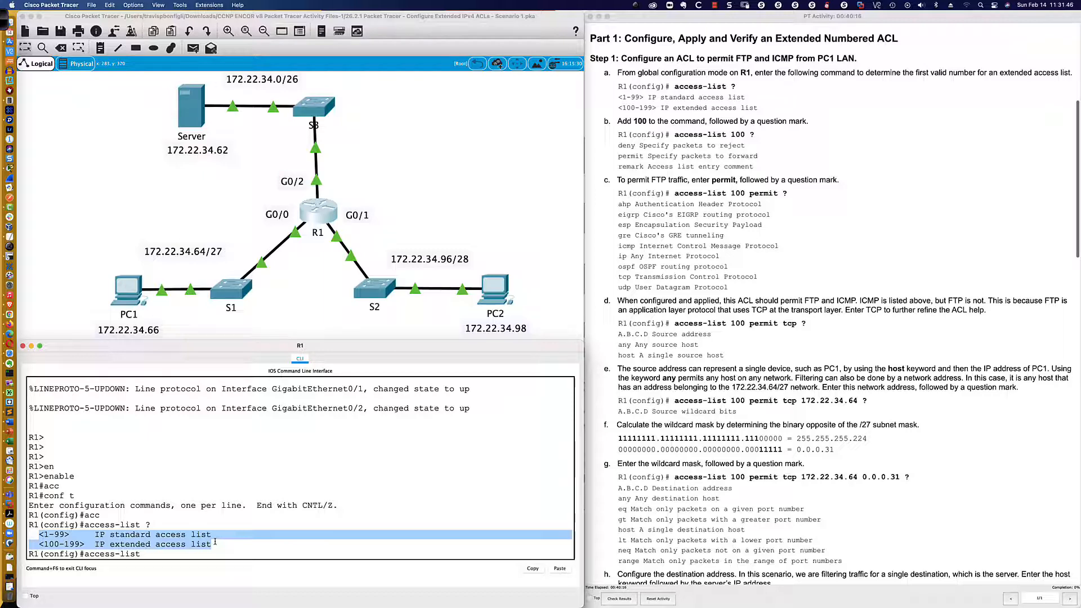
click(189, 554)
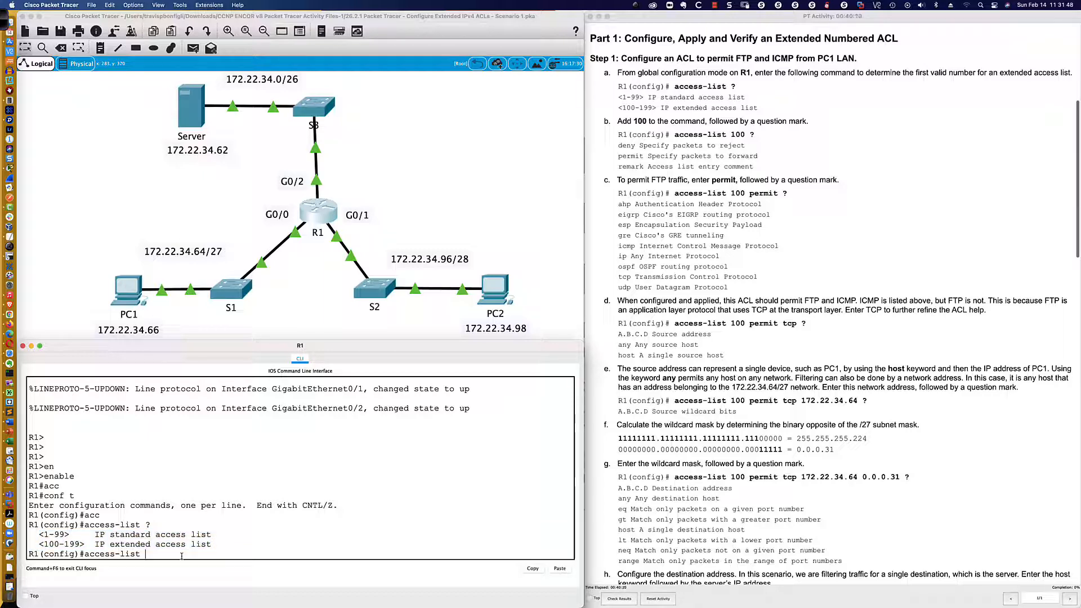
Switch to SecureCRT and start the DISTRO-SW-01 console session.
key(super+Tab)
key(super+Tab)
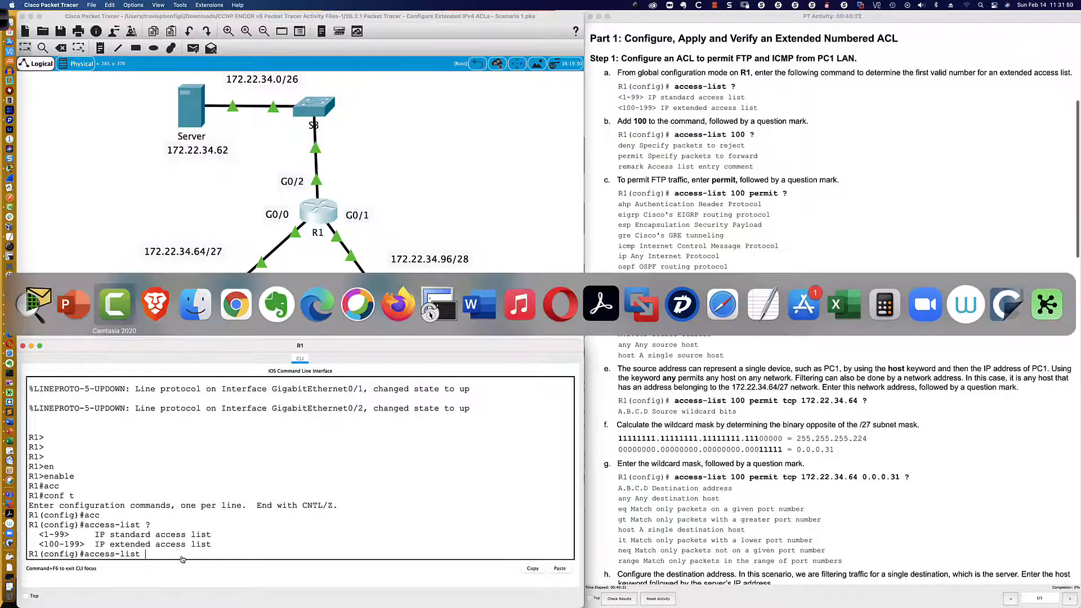
click(442, 313)
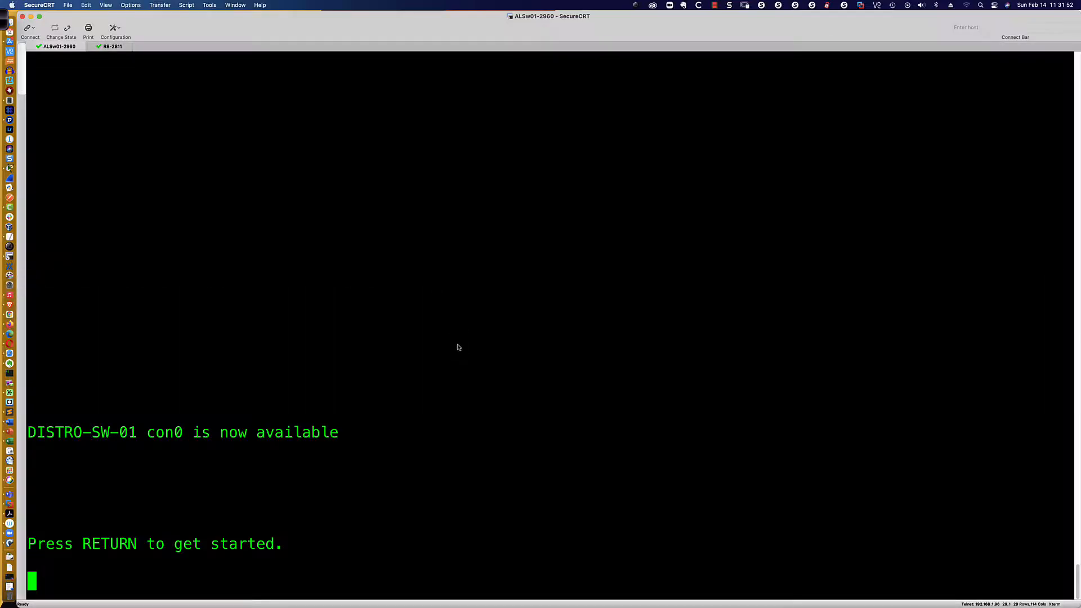
key(Return)
key(Return)
key(Return)
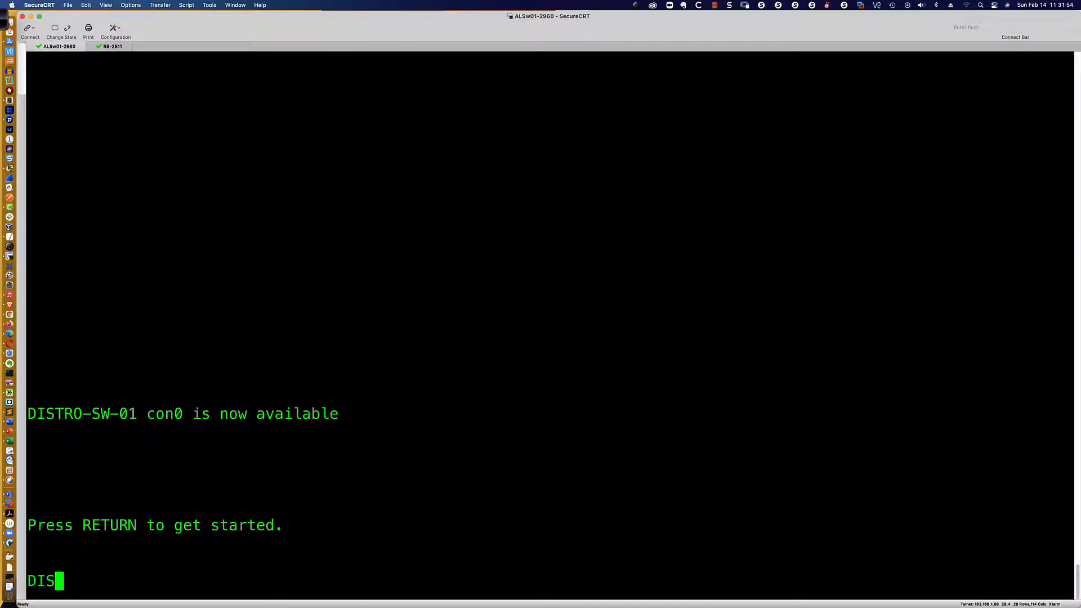
Enter privileged EXEC mode and global configuration mode on DISTRO-SW-01 with en and conf t.
text(en)
key(Return)
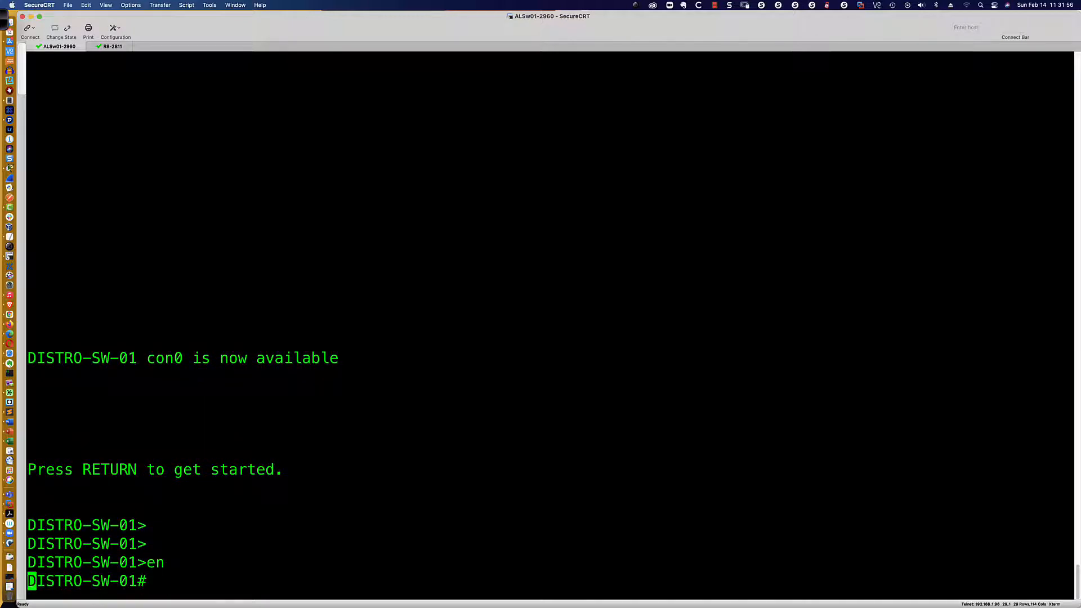
key(Return)
key(Return)
text(conf t)
key(Return)
Display the access-list help on DISTRO-SW-01 and highlight the basic ranges followed by the expanded number ranges.
text(acc)
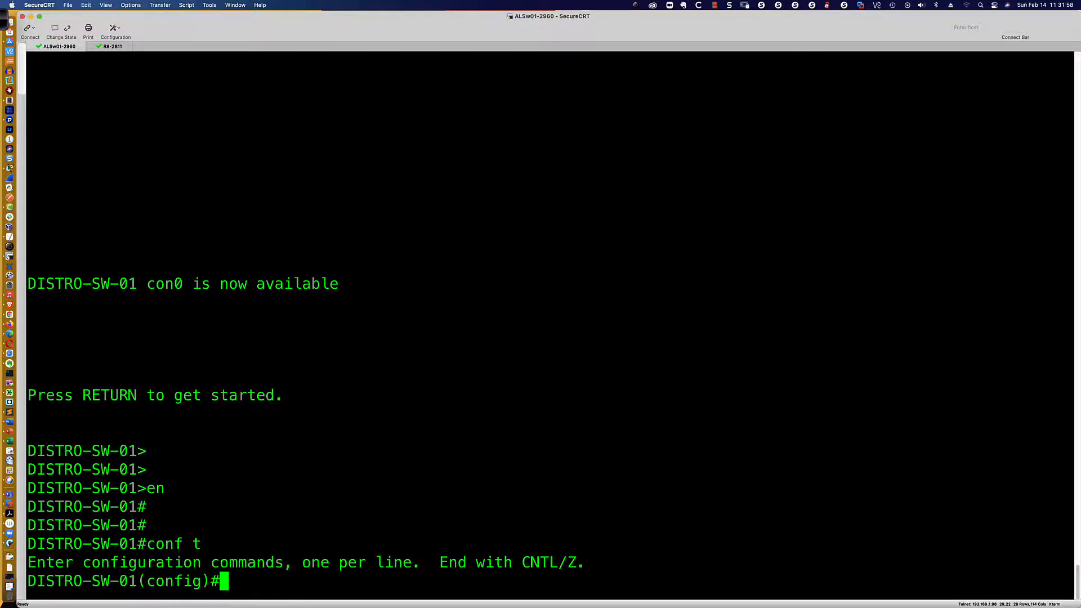
text(ess-li)
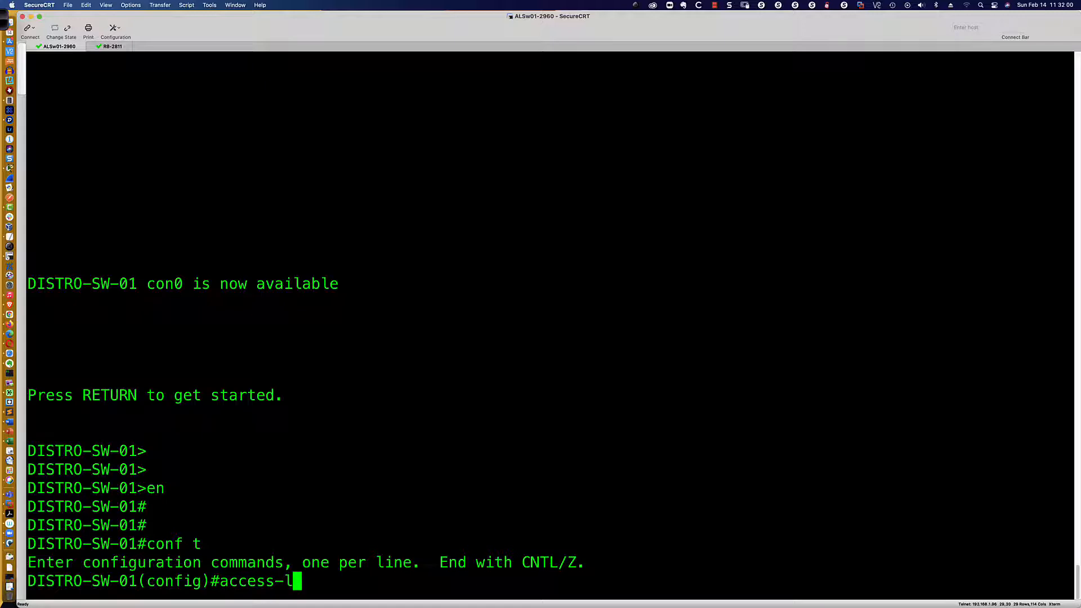
key(Tab)
text(?)
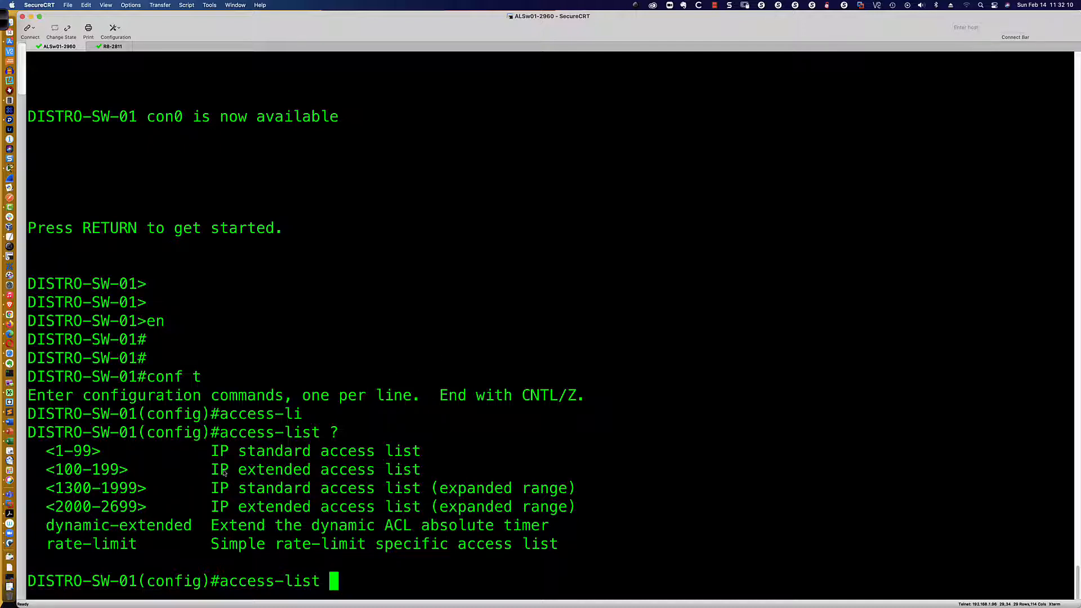
drag(54, 453, 442, 471)
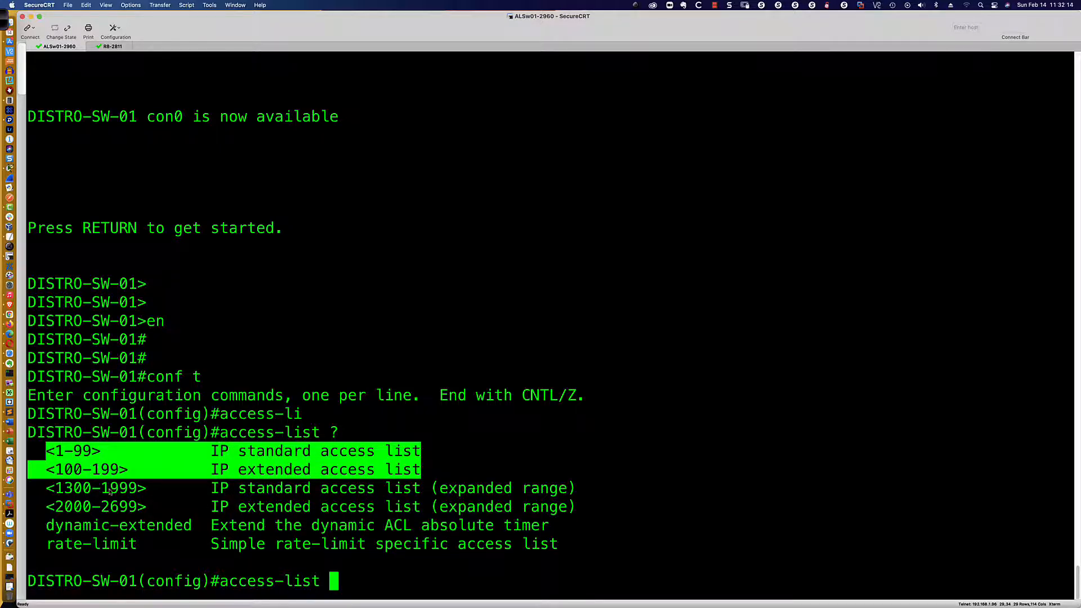
drag(46, 491, 581, 510)
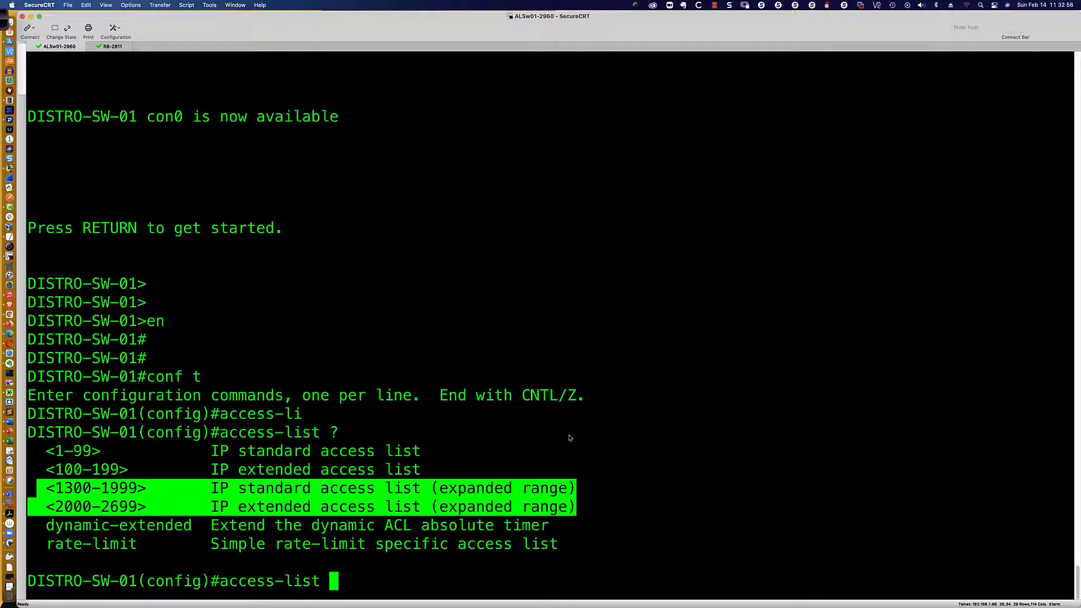
Return to Packet Tracer and extend R1's command to access-list 100, requesting help on its available actions.
key(super+Tab)
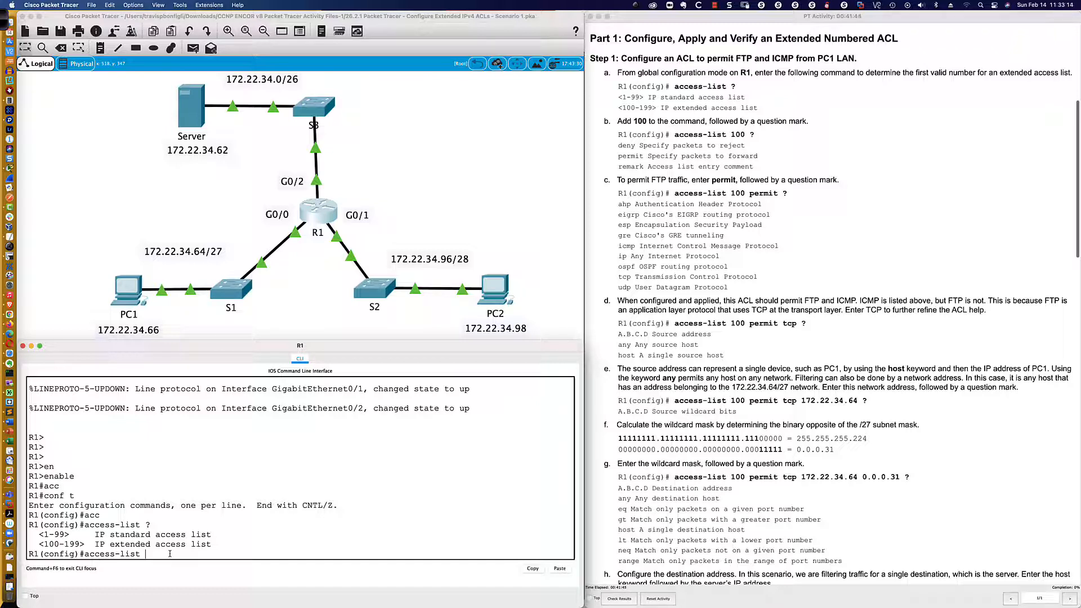
text(00 ?)
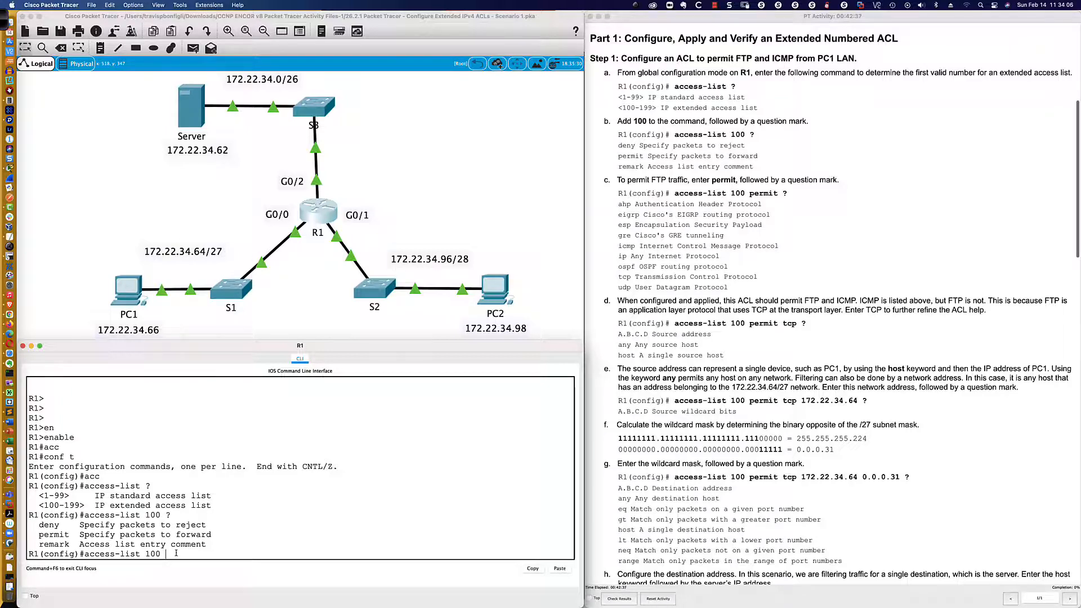
Add permit to R1's access-list 100 command and request help on the protocols it accepts.
scroll(724, 330, down, 5)
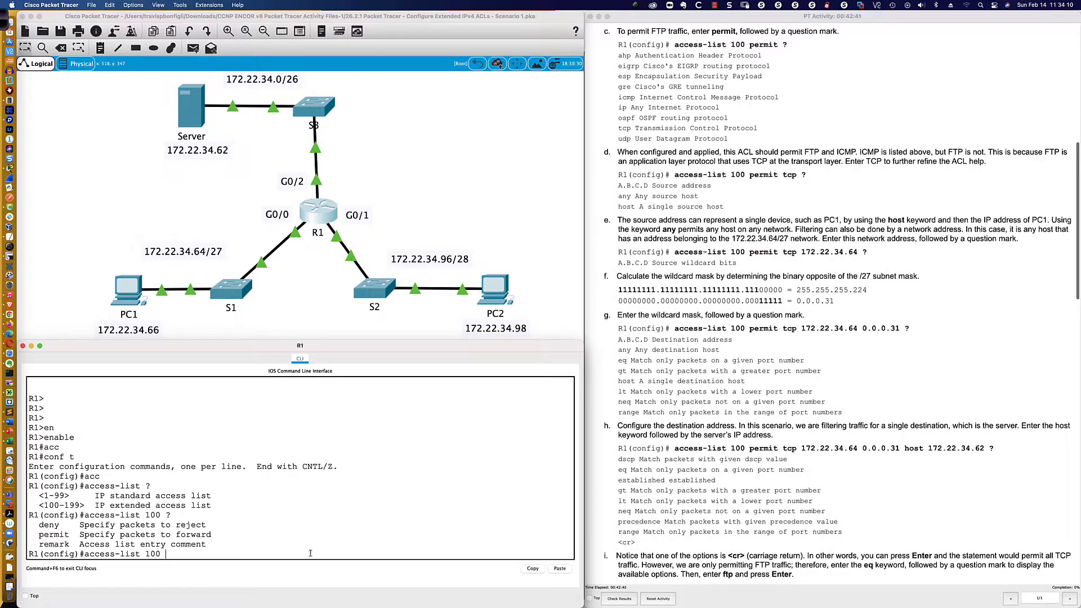
text(per)
key(Tab)
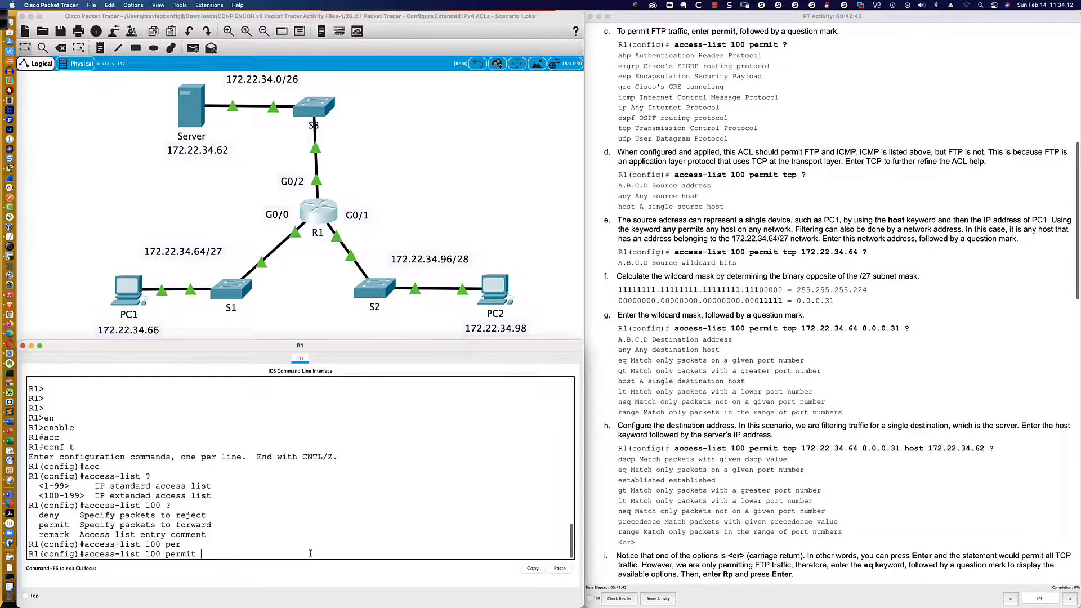
text(?)
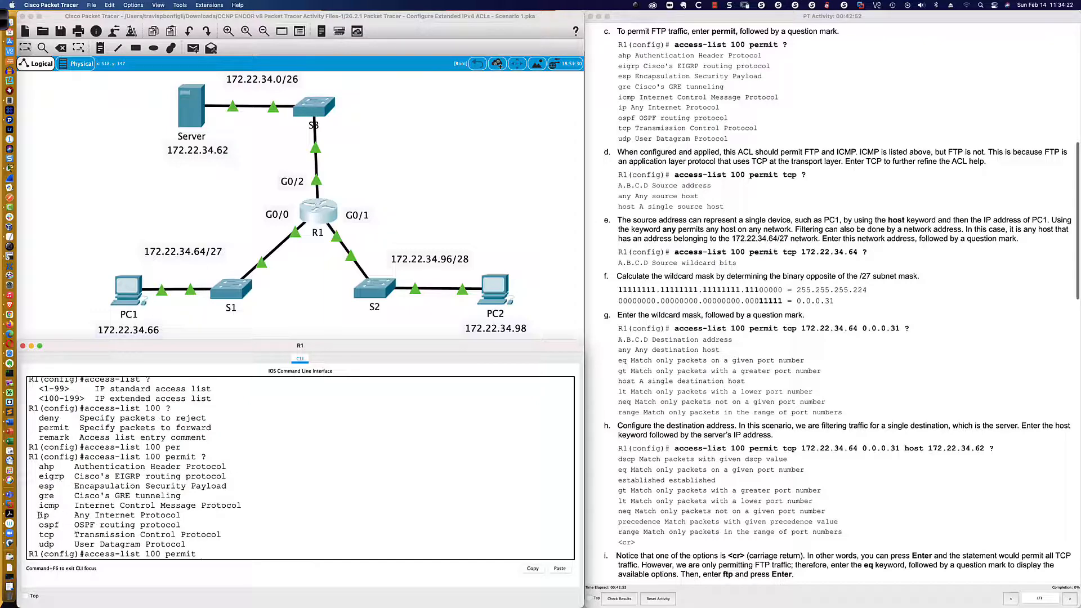
Highlight the ip entry and the full protocol list in R1's help output, ending back at the command prompt.
drag(38, 516, 179, 516)
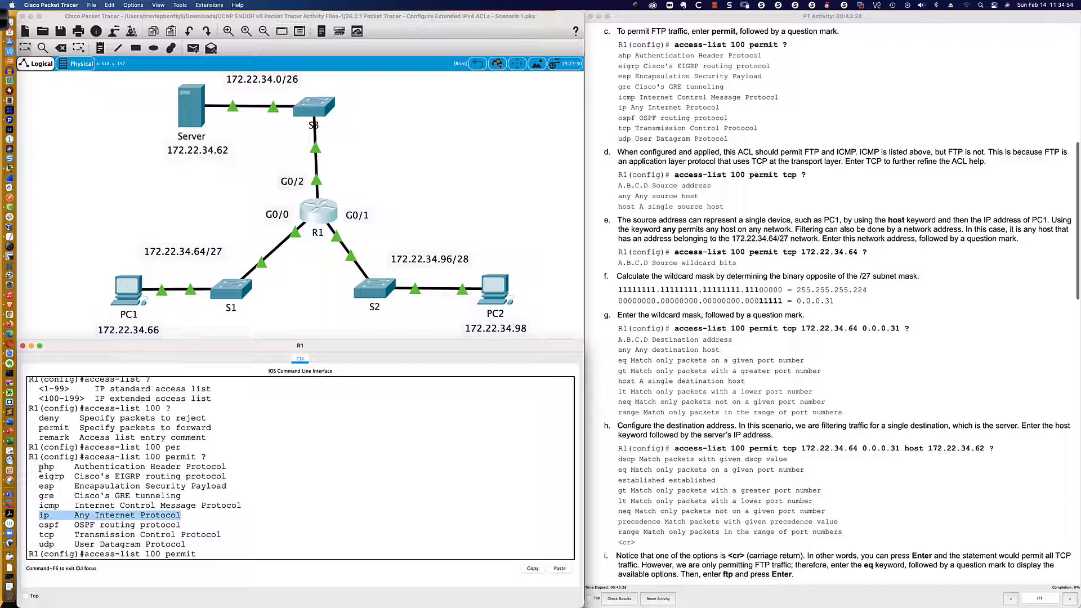
drag(37, 466, 199, 544)
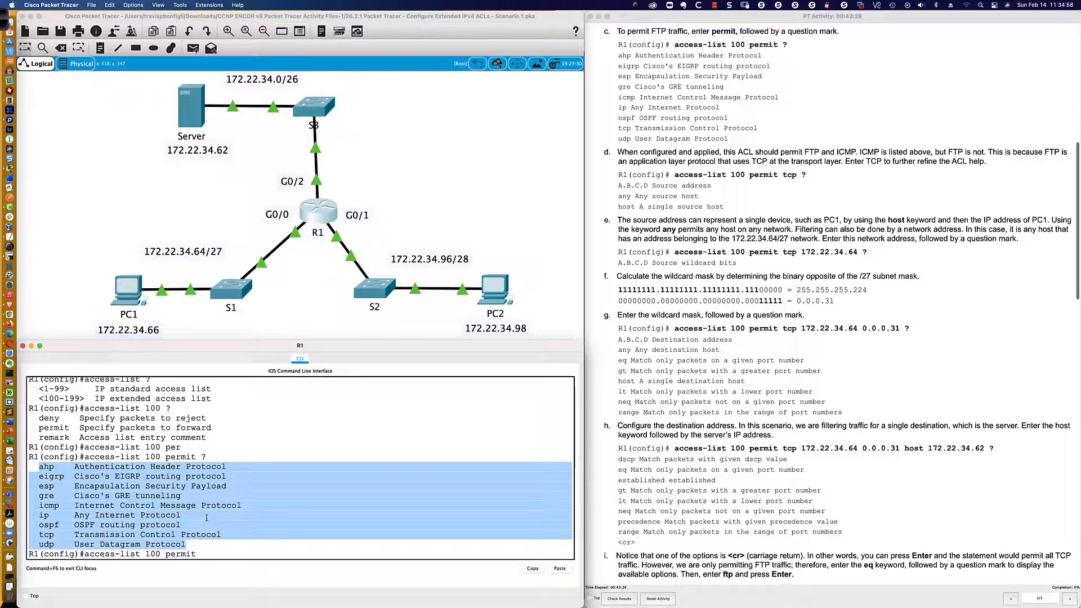
click(203, 554)
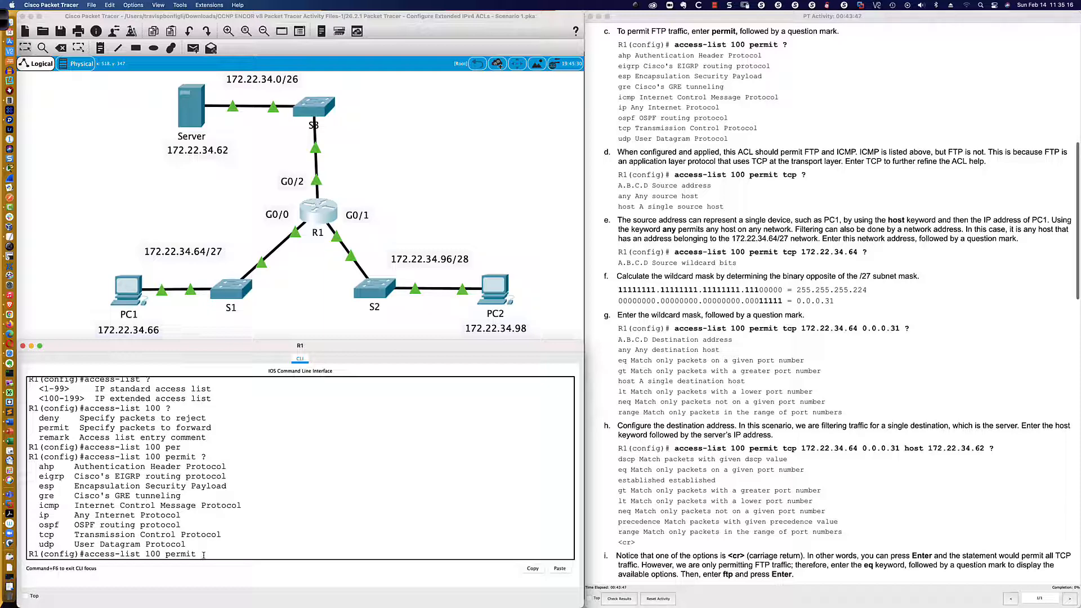
Add tcp to R1's access-list 100 permit command and request help on the source options.
text(tcp)
text(?)
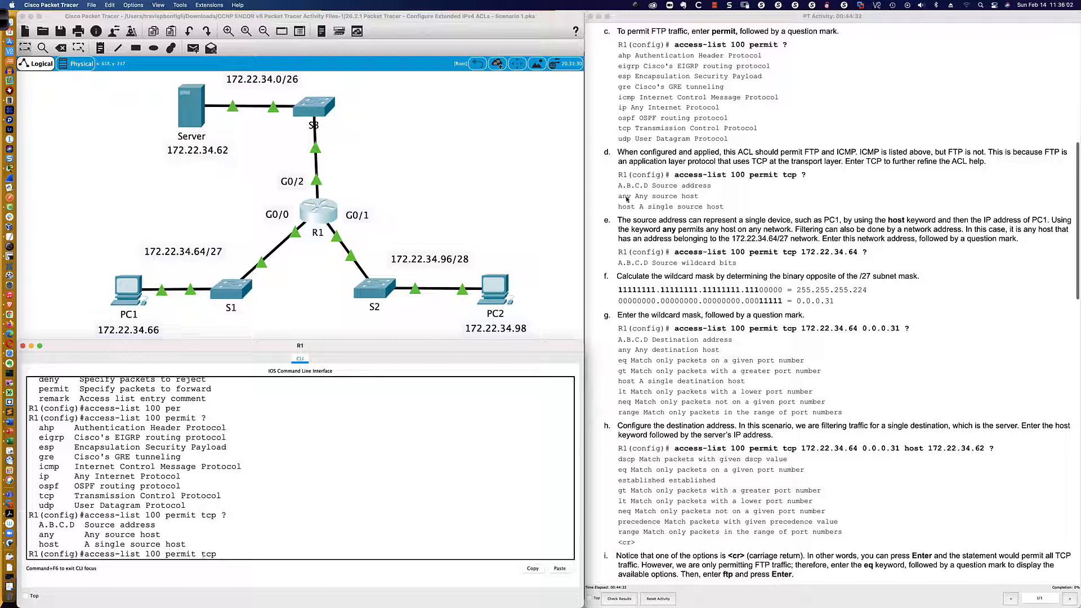
scroll(627, 199, down, 5)
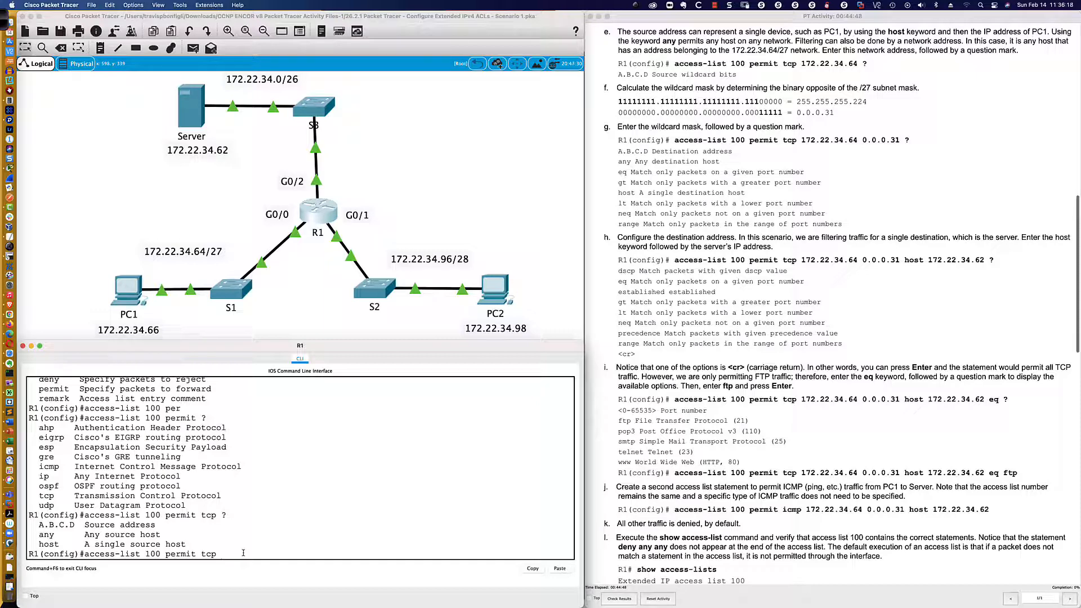
Request help on the host source keyword, remove it, and list the tcp source options again.
text(host ?)
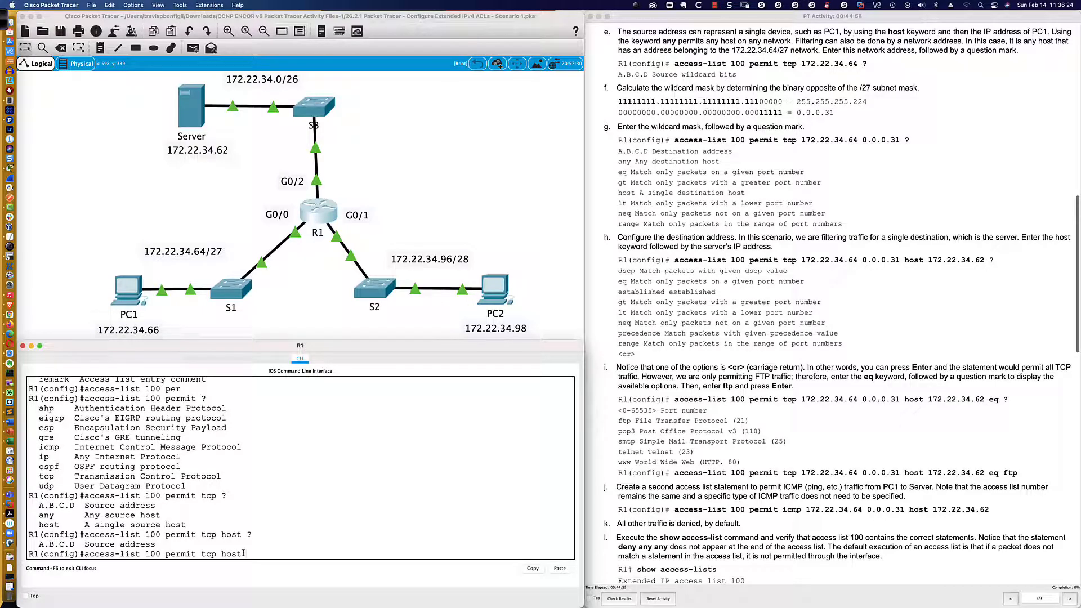
key(BackSpace)
key(BackSpace)
key(BackSpace)
key(BackSpace)
text(?)
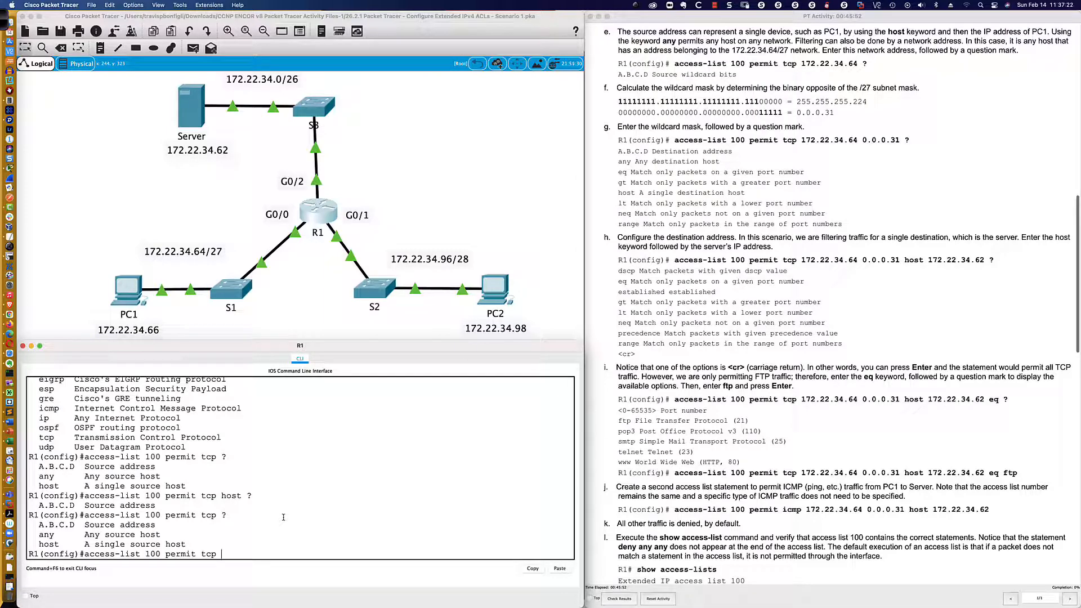
text(host )
text(172.22.3)
text(4.66)
key(BackSpace)
key(BackSpace)
key(BackSpace)
key(BackSpace)
key(BackSpace)
key(BackSpace)
key(BackSpace)
key(BackSpace)
key(BackSpace)
key(BackSpace)
key(BackSpace)
key(BackSpace)
key(BackSpace)
key(BackSpace)
key(BackSpace)
key(BackSpace)
text(172)
text(.)
text(22.34)
text(.66)
text( 0.0.0)
key(BackSpace)
key(BackSpace)
key(BackSpace)
key(BackSpace)
key(BackSpace)
key(BackSpace)
key(BackSpace)
key(BackSpace)
key(BackSpace)
key(BackSpace)
key(BackSpace)
key(BackSpace)
key(BackSpace)
key(BackSpace)
Enter 172.22.34.64 as the source network in the access-list 100 permit tcp command.
text(172.22.34.64)
Examine the /27 wildcard mask calculation in the instructions, highlighting the binary digits, the 255.255.255.224 mask and the 0.0.0.31 result.
scroll(640, 102, down, 2)
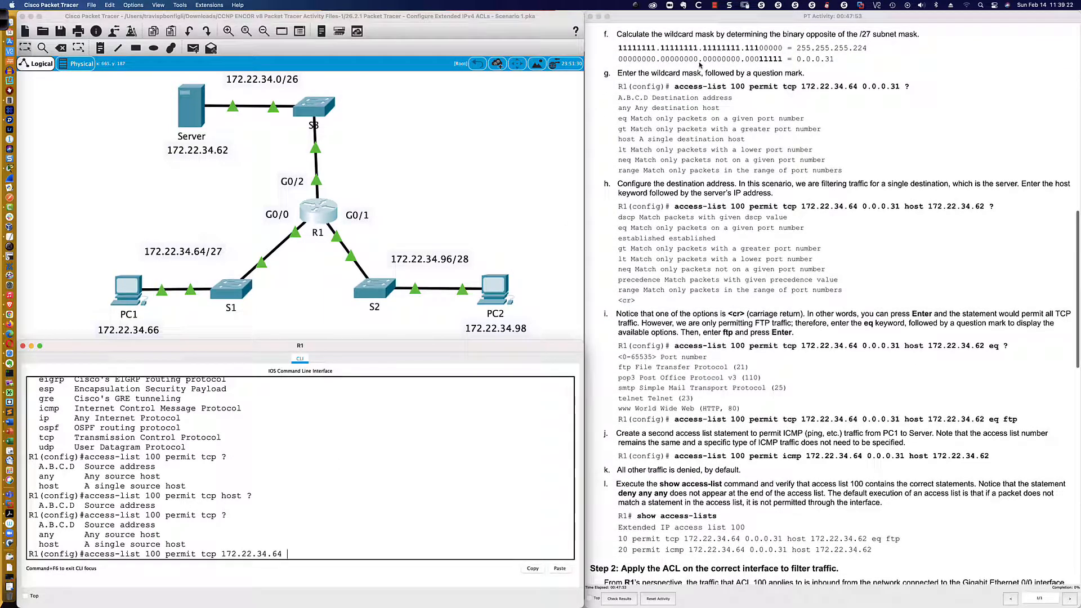
scroll(700, 65, up, 1)
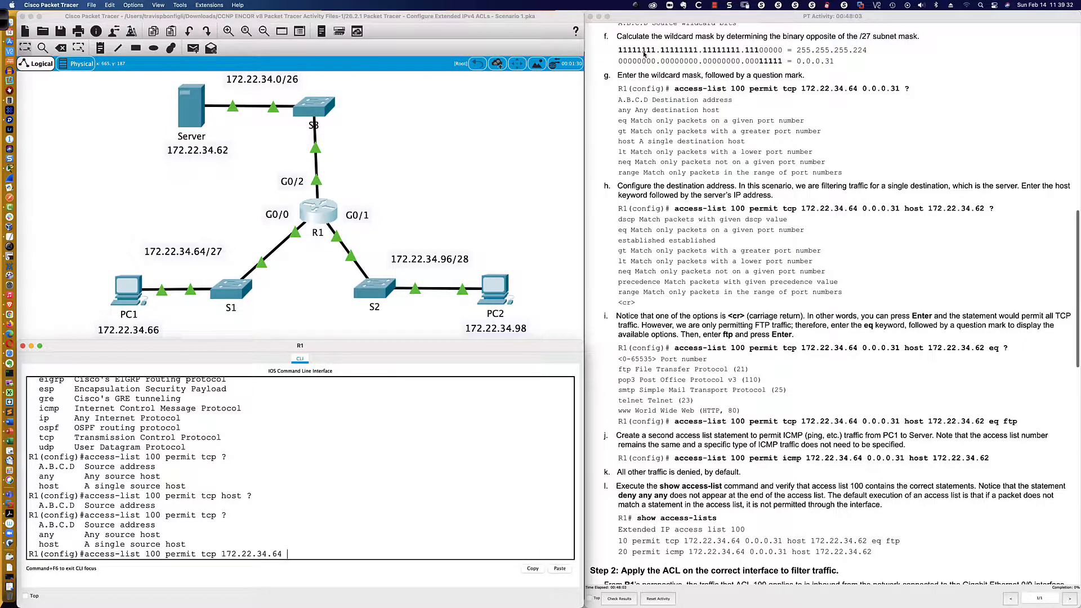
scroll(645, 53, down, 1)
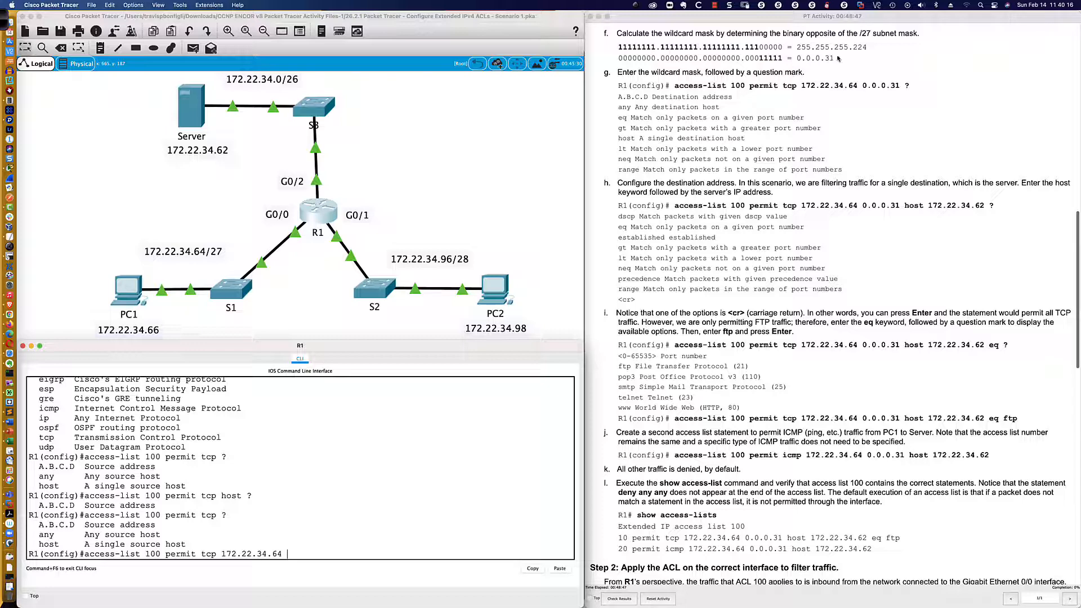
mouse_move(853, 49)
mouse_down()
mouse_move(867, 48)
mouse_move(835, 58)
mouse_up()
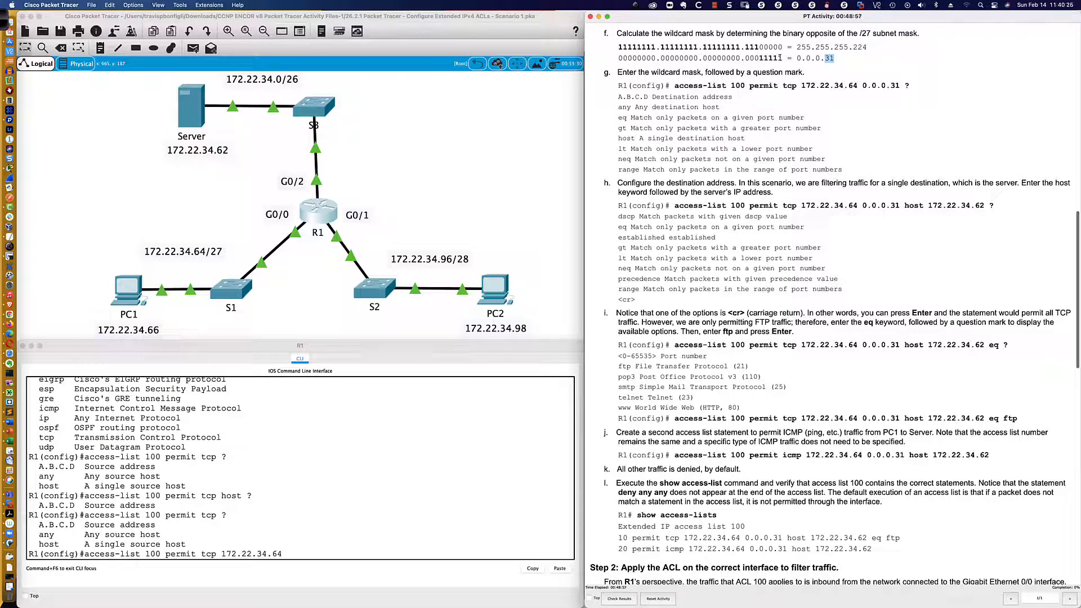
drag(759, 48, 782, 47)
drag(825, 58, 869, 49)
click(821, 51)
drag(807, 49, 866, 50)
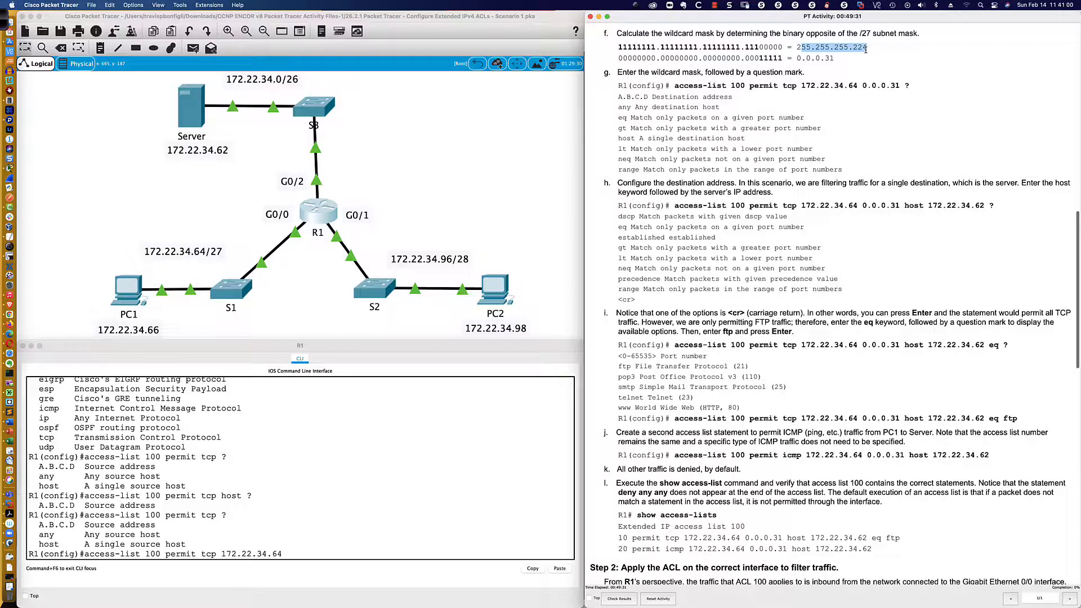
click(834, 63)
click(805, 45)
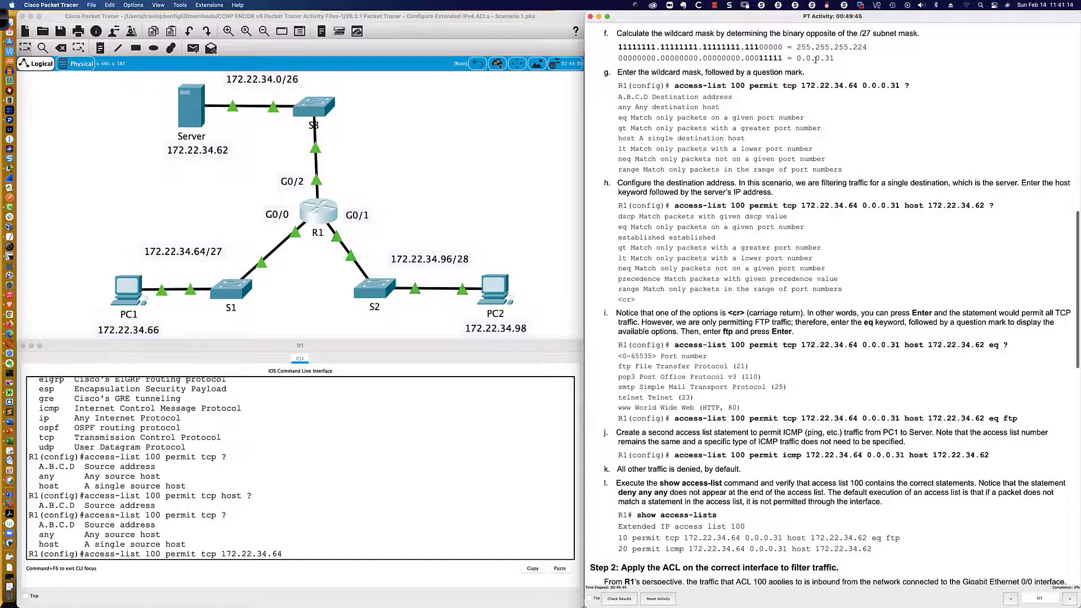
drag(855, 47, 836, 60)
click(855, 49)
mouse_move(866, 47)
mouse_down()
mouse_move(795, 48)
mouse_move(867, 49)
mouse_up()
Add the wildcard mask 0.0.0.31 to R1's command and request help on the destination and port-matching options.
click(307, 557)
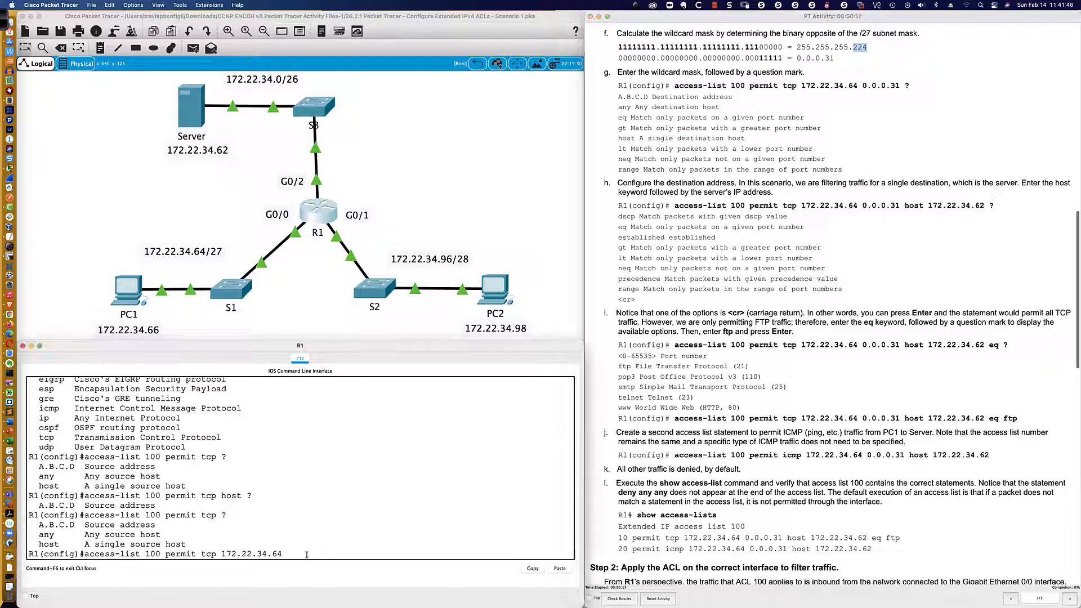
text(0.0.0.31)
scroll(309, 555, up, 2)
scroll(310, 555, down, 2)
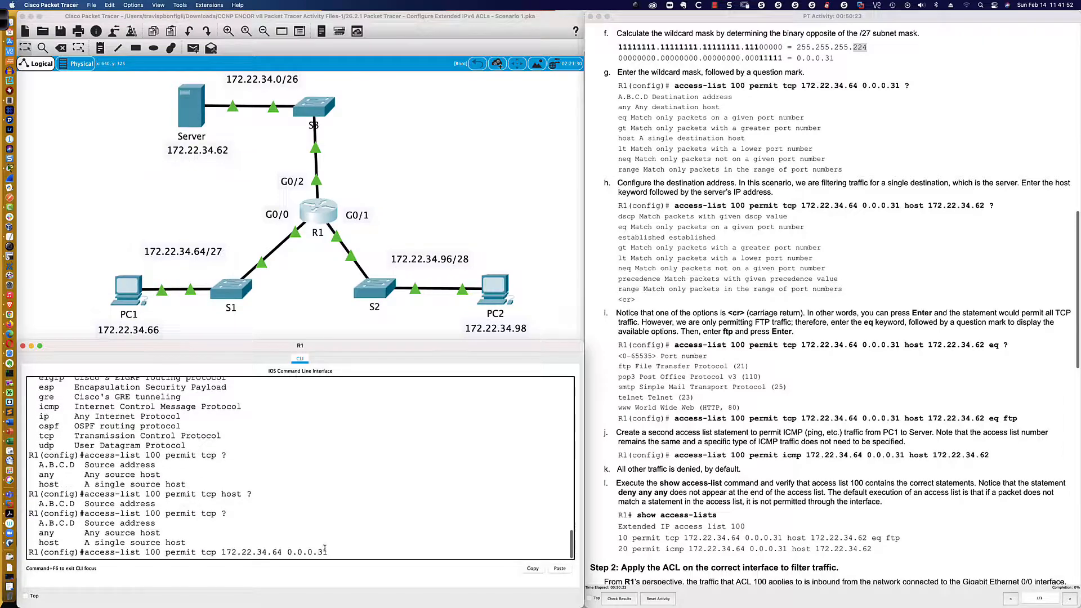
text(?)
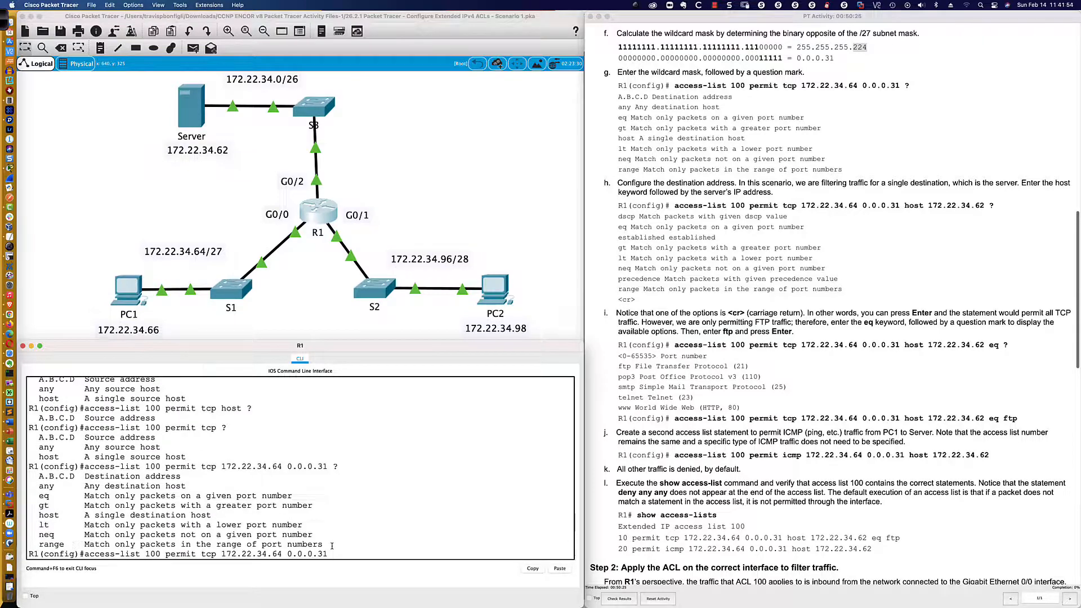
Review the instructions on configuring the destination address, and highlight tcp and the source network with its wildcard in R1's command.
scroll(696, 188, down, 5)
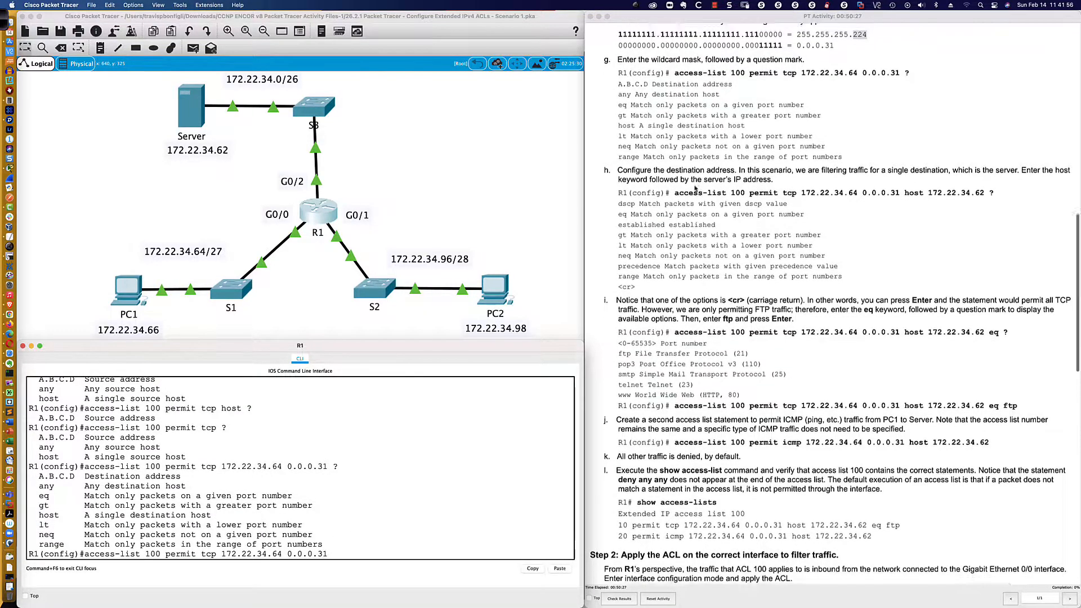
scroll(696, 187, down, 4)
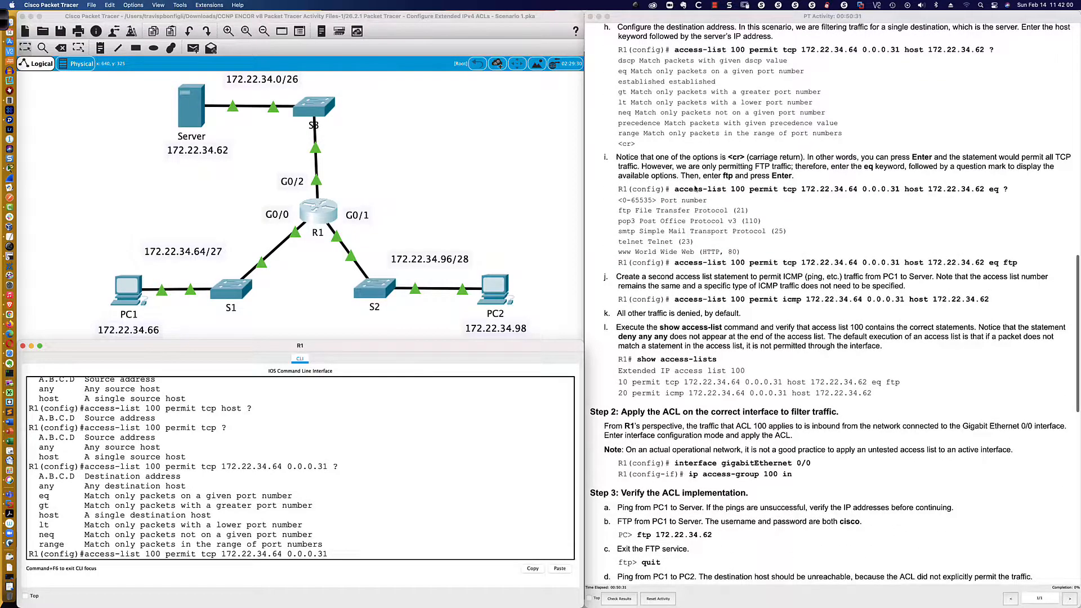
scroll(695, 190, up, 1)
scroll(695, 188, up, 6)
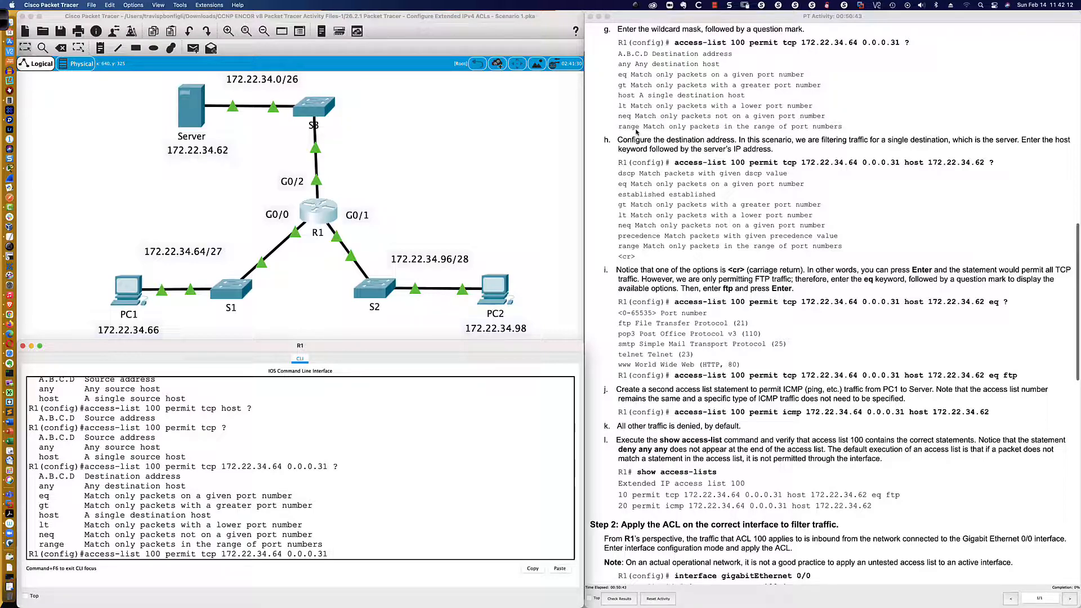
scroll(639, 131, down, 5)
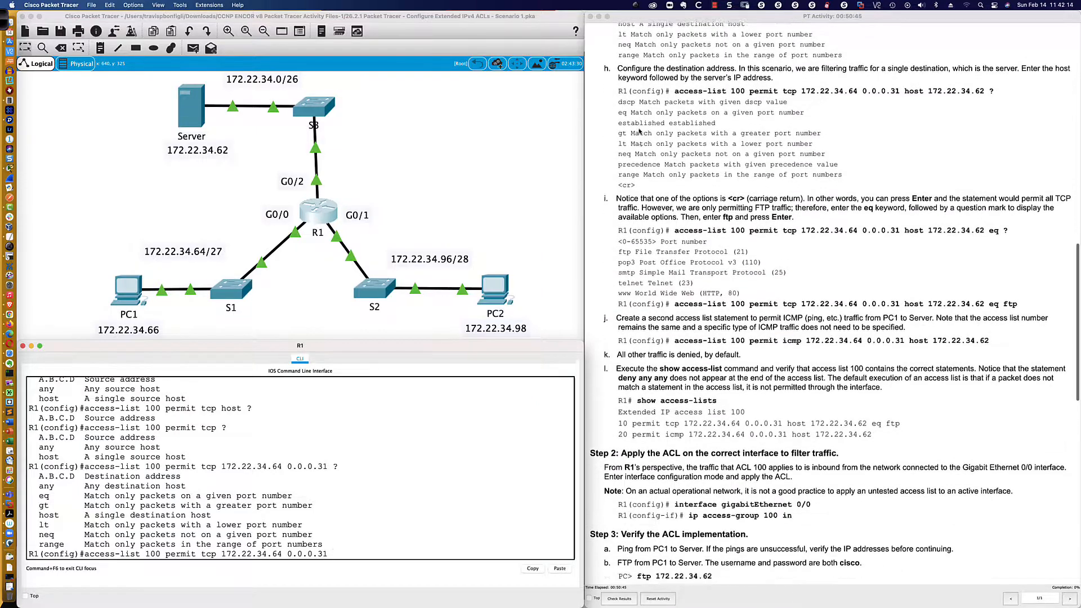
scroll(640, 131, down, 1)
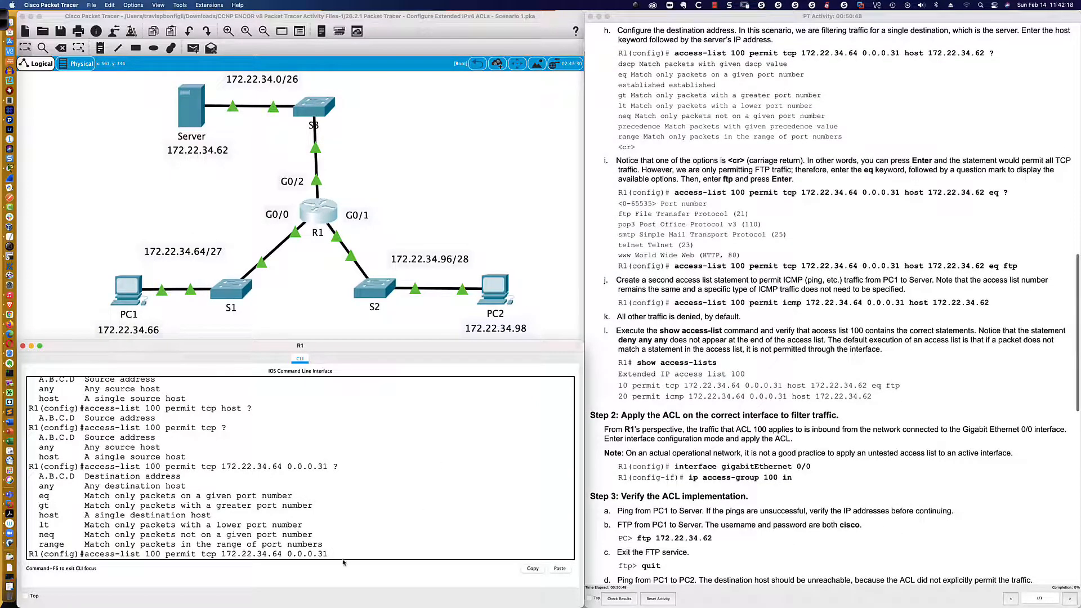
drag(201, 554, 217, 554)
drag(222, 554, 326, 555)
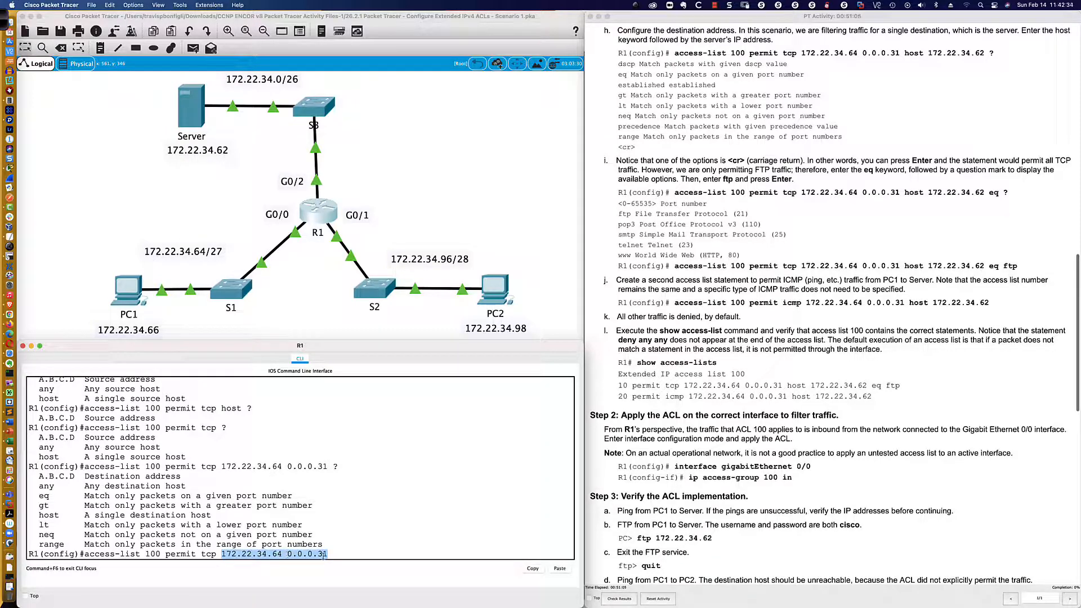
click(347, 558)
click(347, 556)
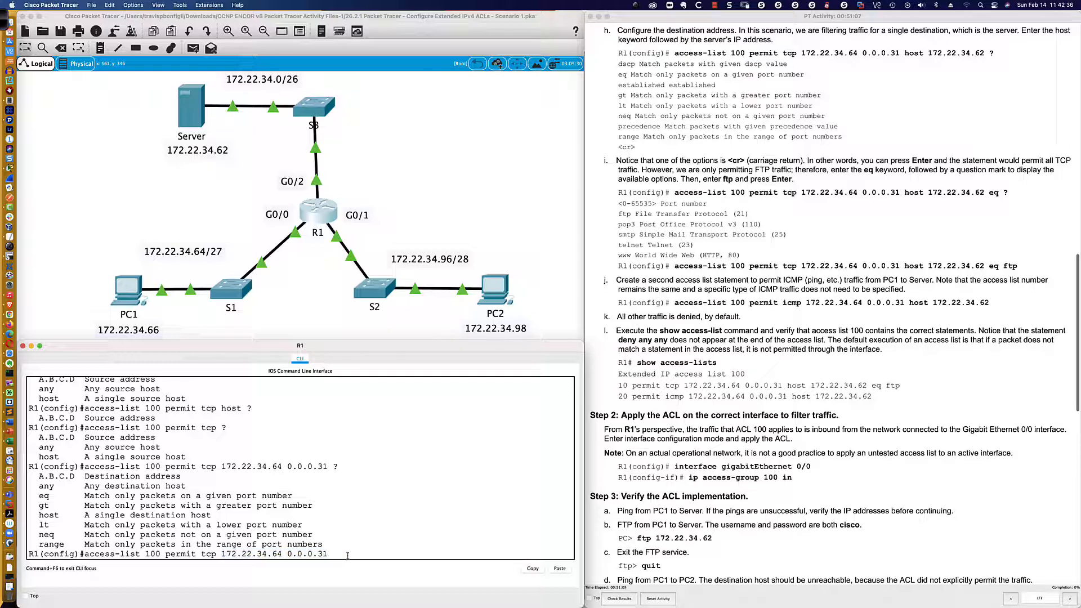
Add host 172.22.34.62 as the destination in R1's command and request help on the options that can follow.
text(host)
text(172.22.43.62)
drag(332, 554, 419, 554)
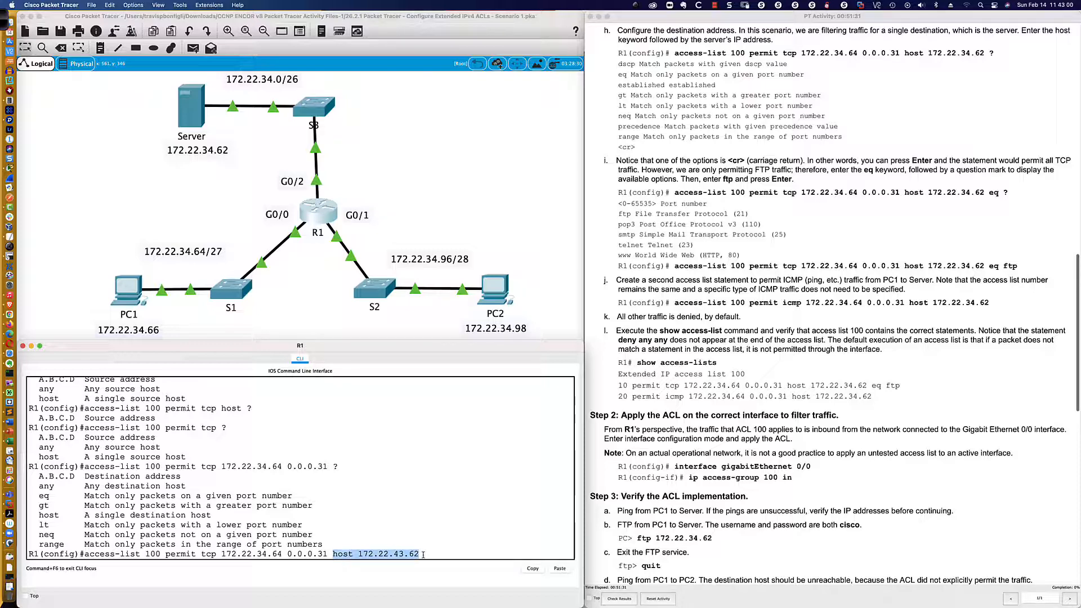
click(423, 555)
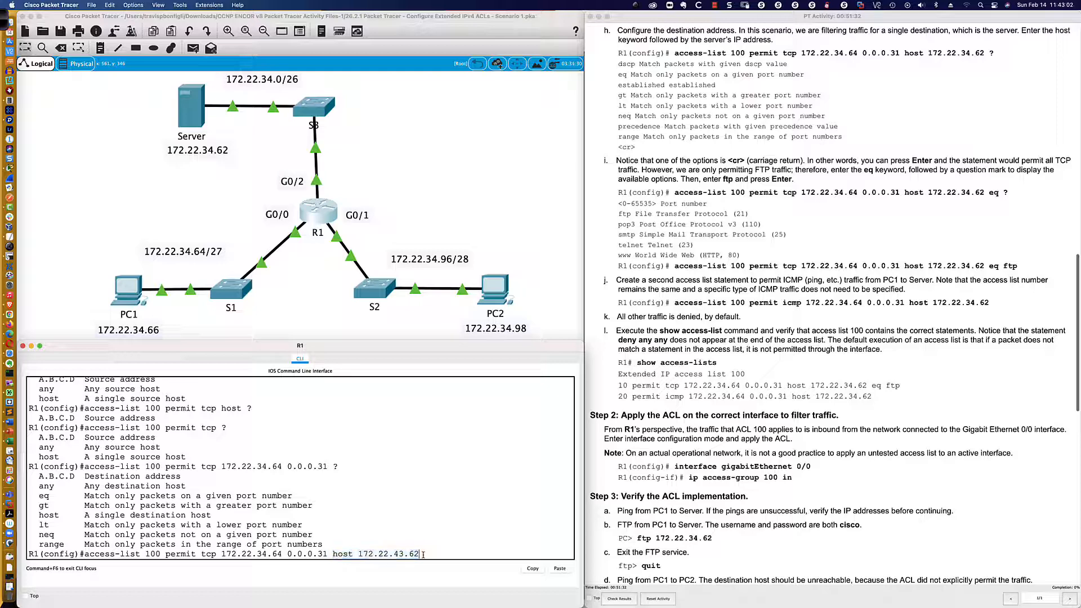
key(BackSpace)
key(BackSpace)
key(BackSpace)
key(BackSpace)
key(BackSpace)
text(34.62)
text(?)
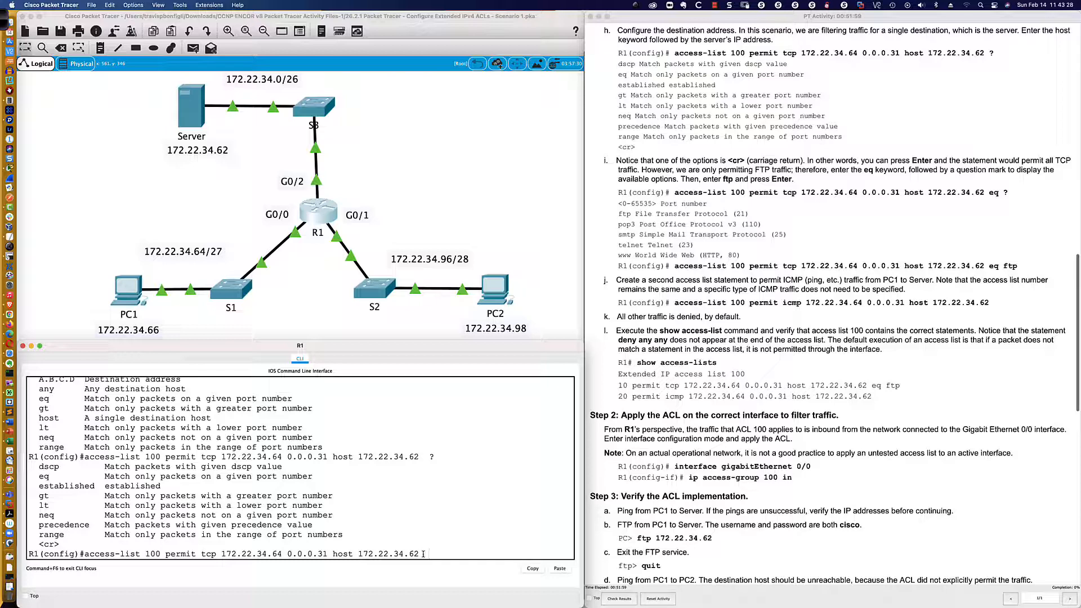
Highlight the command's source and destination parts, then add eq and request help on the available ports.
scroll(654, 185, down, 4)
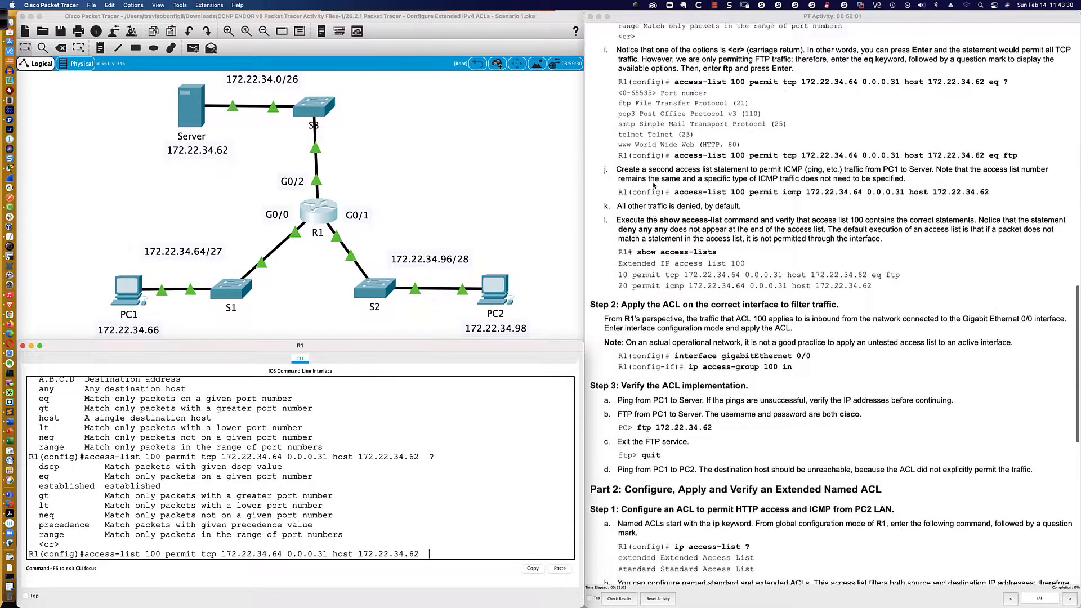
scroll(654, 184, down, 4)
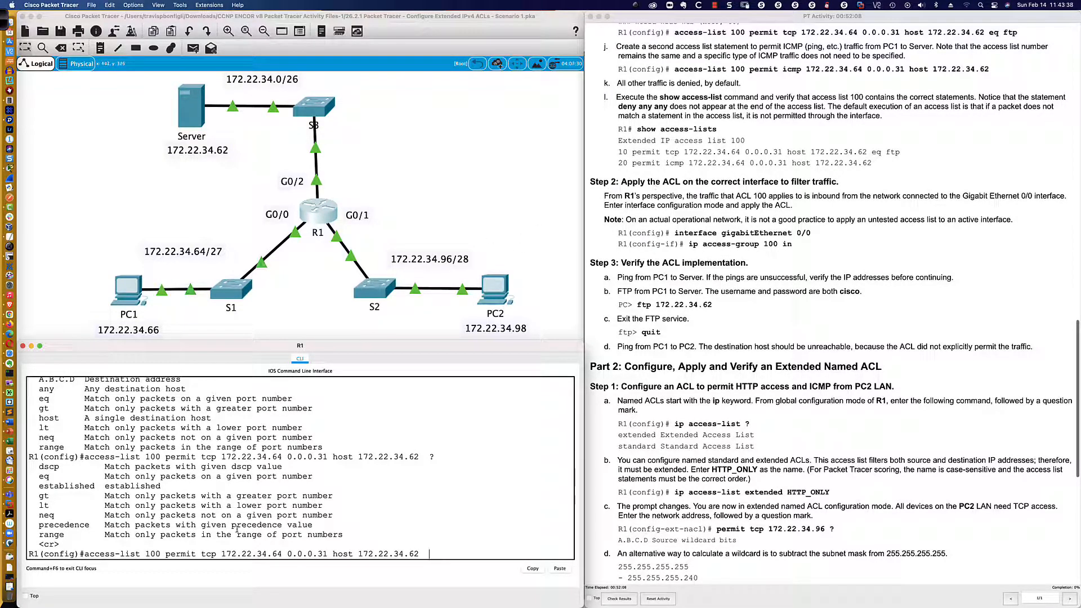
drag(201, 554, 327, 555)
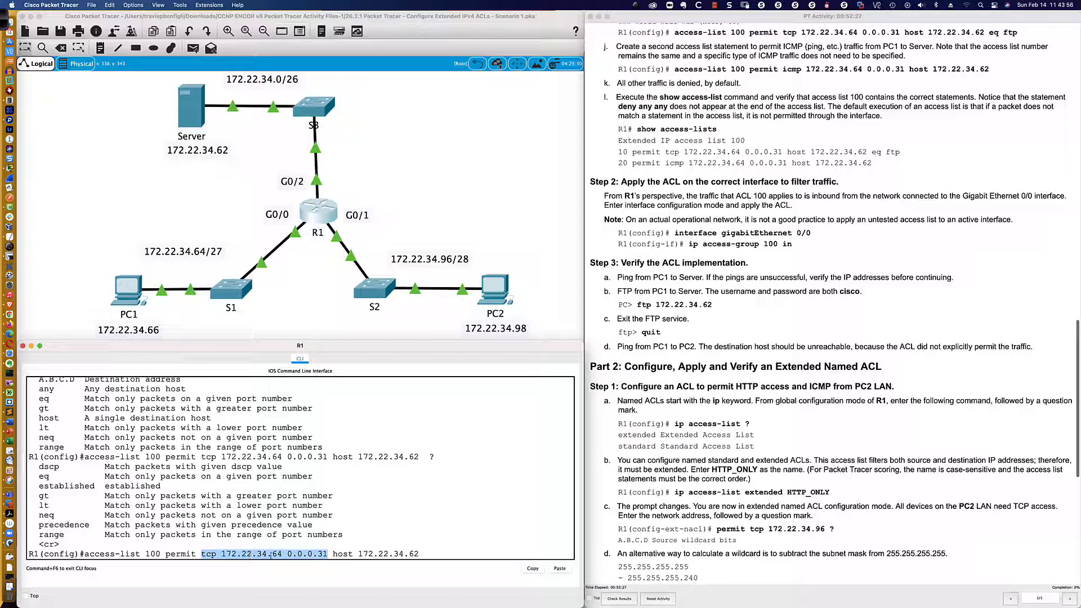
drag(332, 554, 422, 554)
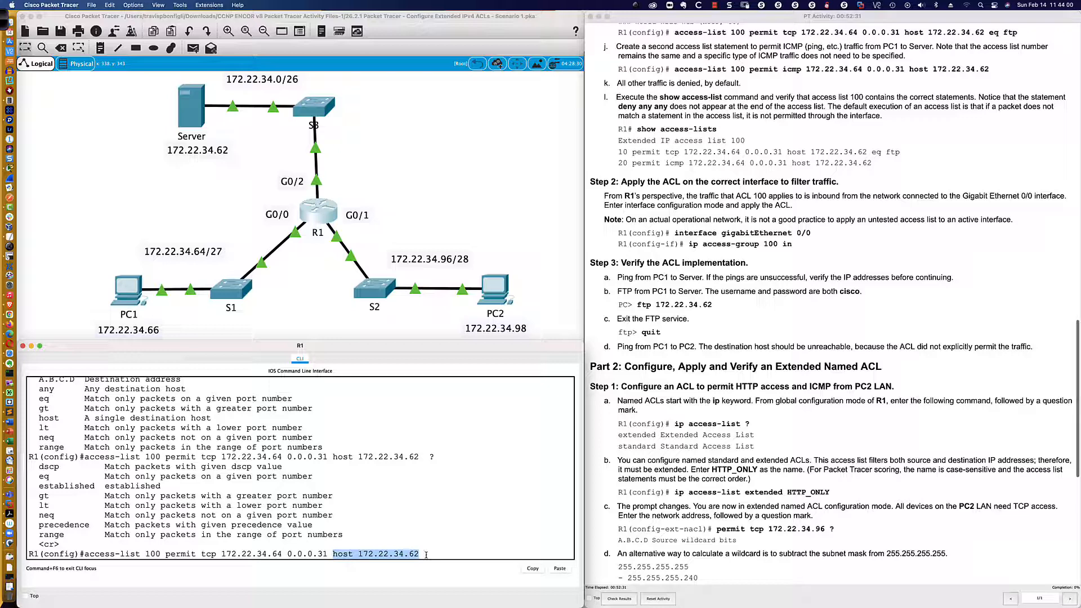
click(426, 554)
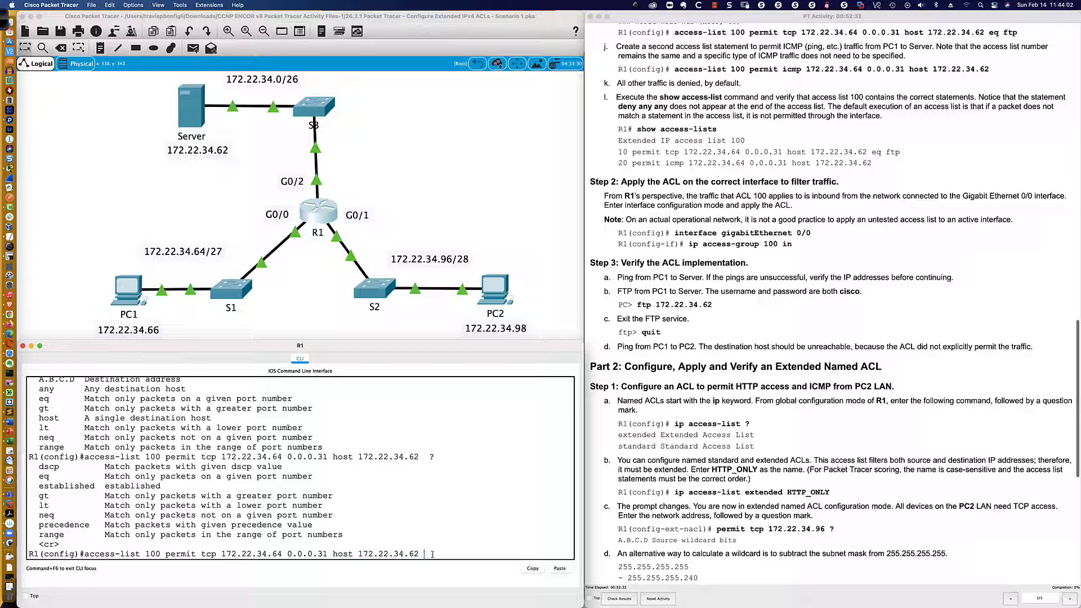
text(eq ?)
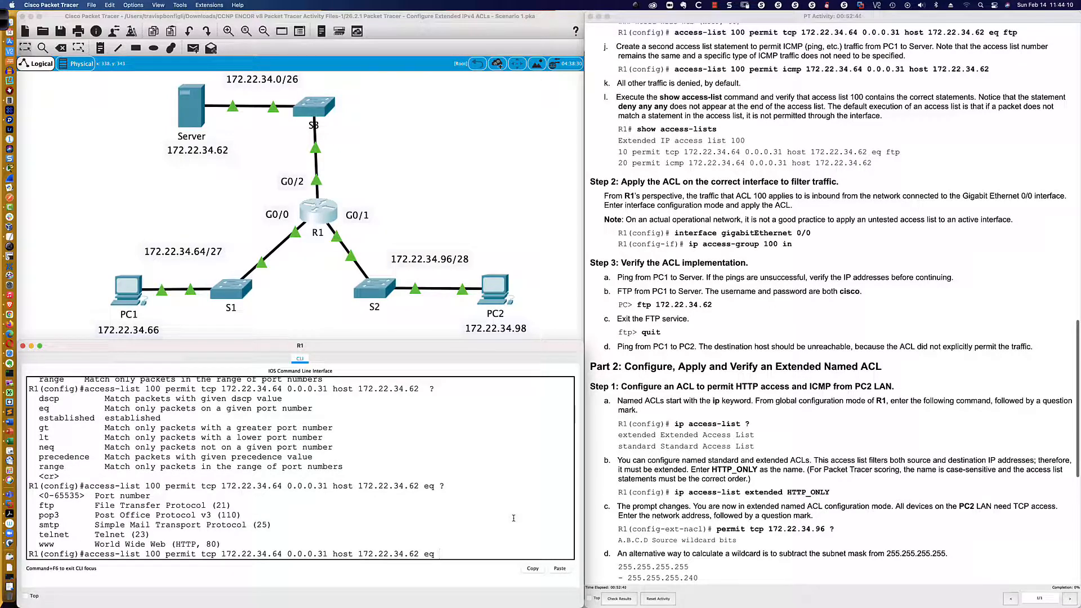
text(ftp)
Complete the command with ftp, highlight its source, destination and FTP port 21, and submit the ACL 100 statement on R1.
drag(201, 554, 327, 555)
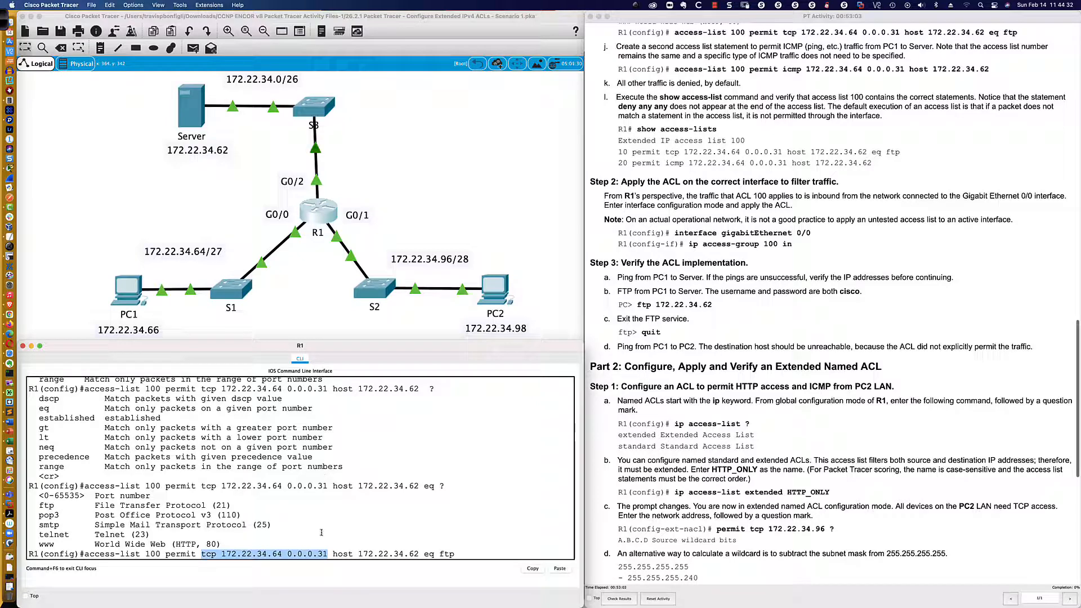
click(335, 554)
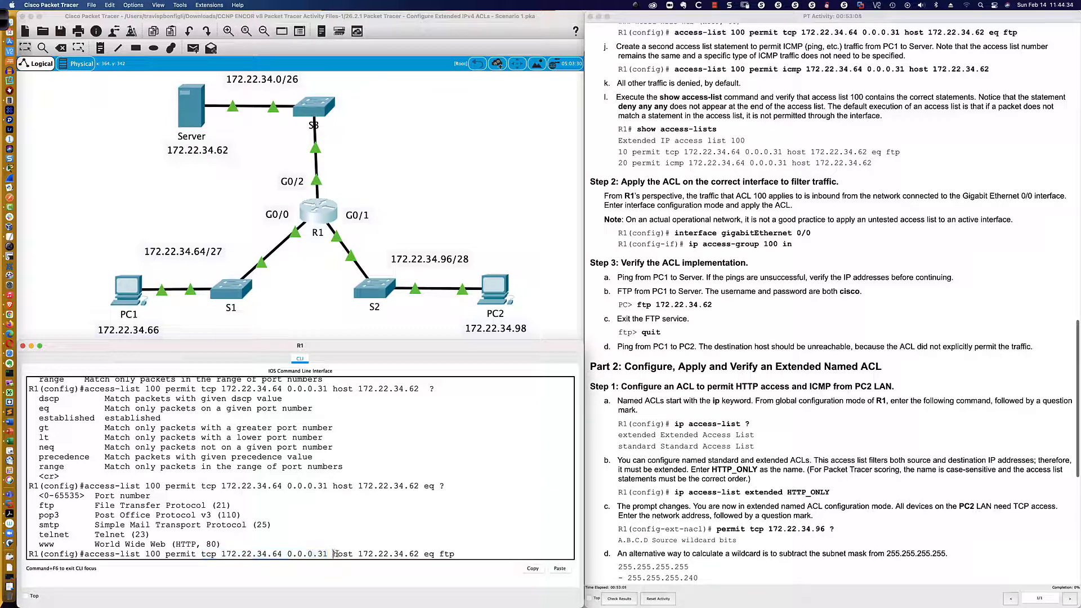
drag(334, 554, 457, 554)
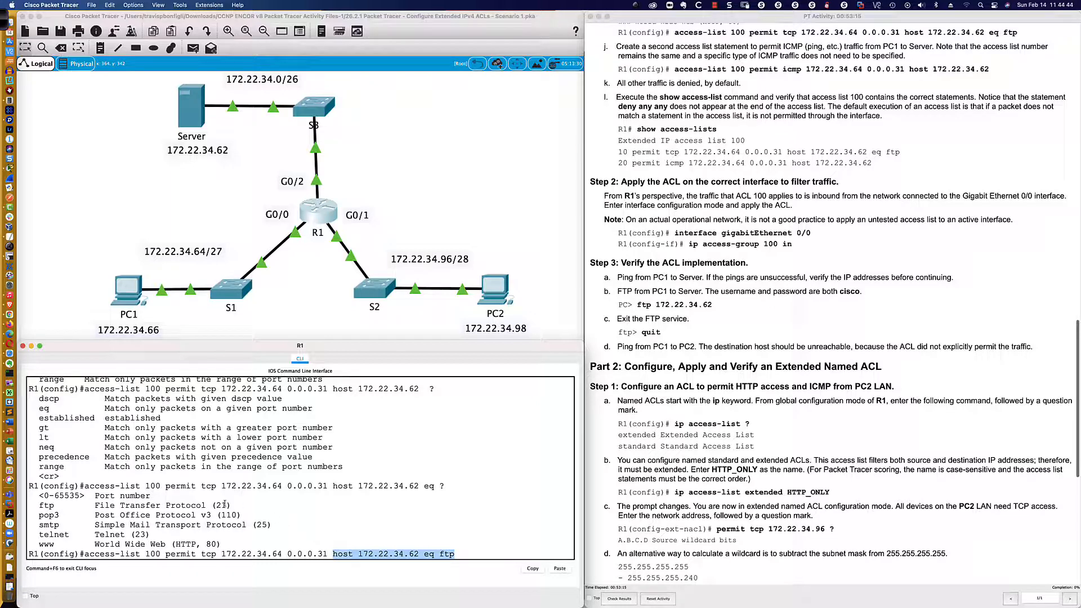
drag(232, 505, 208, 505)
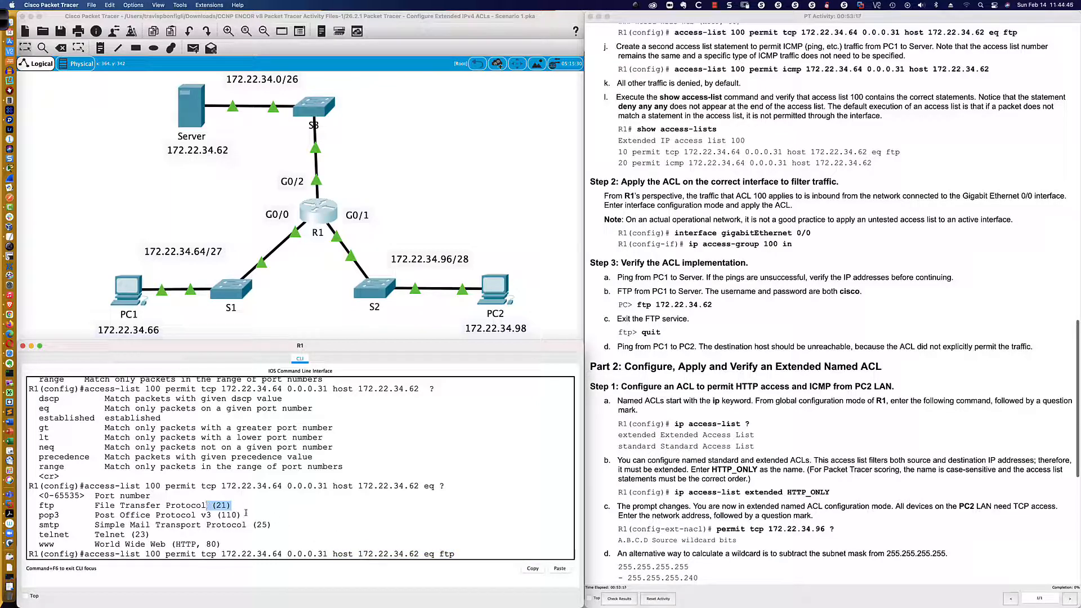
click(451, 547)
key(Return)
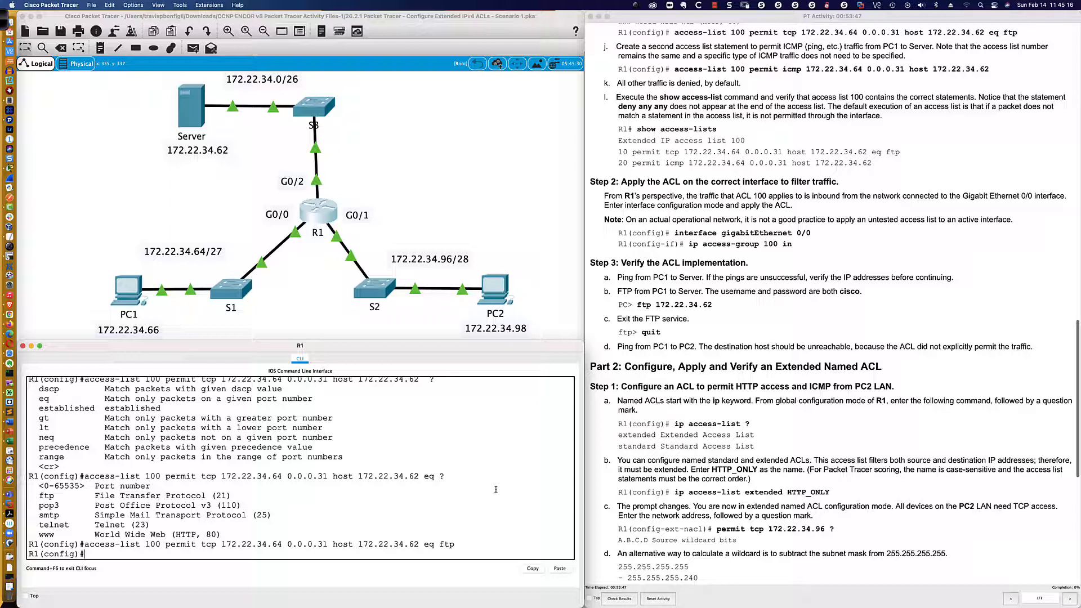
Recall the last access-list 100 statement on R1 and remove eq ftp from its end.
key(Up)
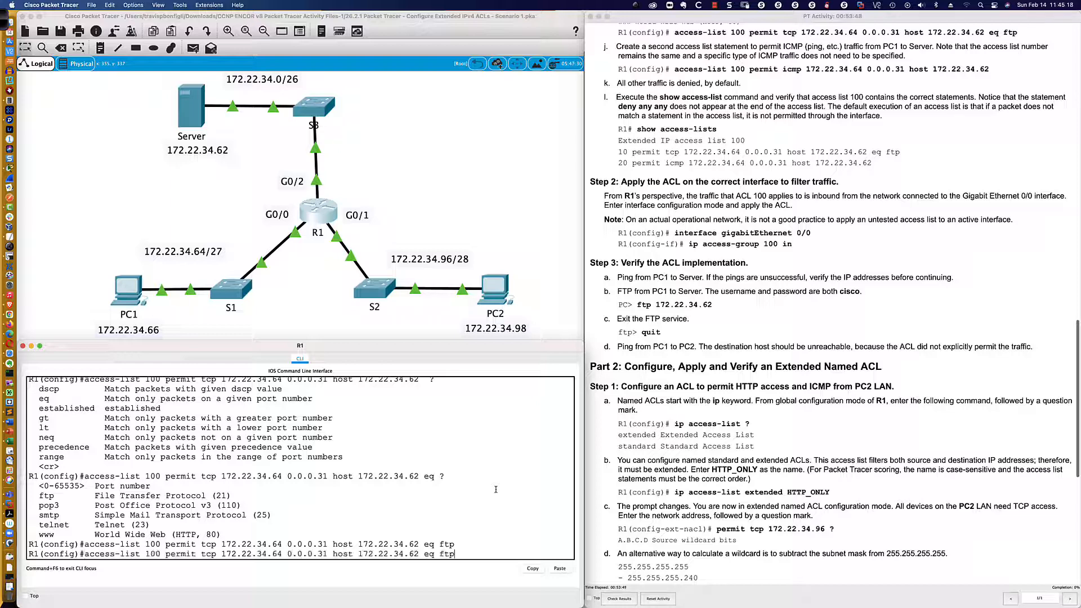
key(BackSpace)
key(BackSpace)
key(BackSpace)
key(BackSpace)
key(BackSpace)
key(BackSpace)
key(BackSpace)
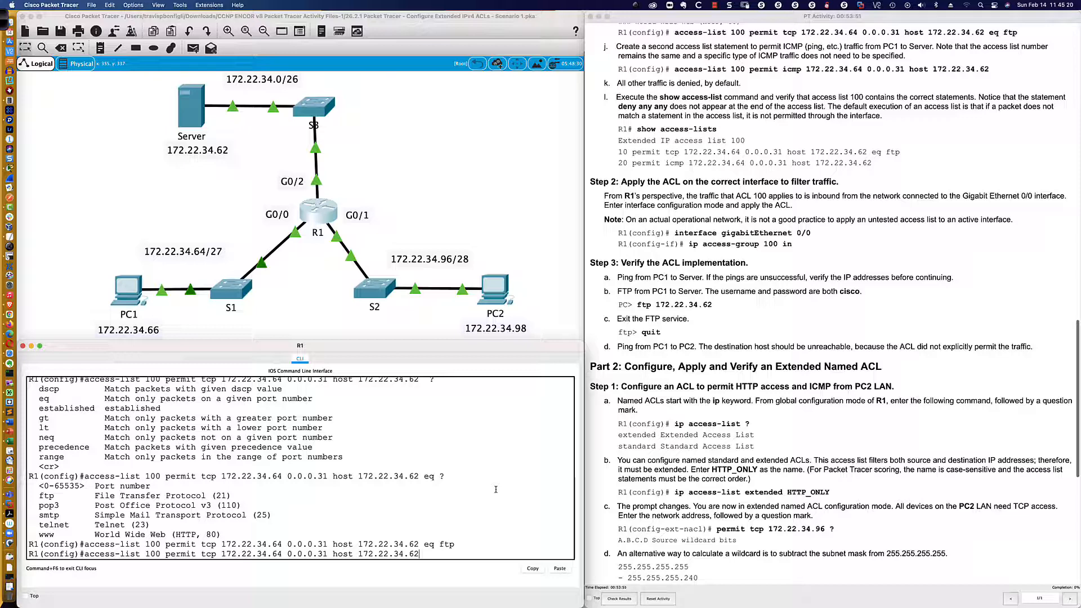
Replace the protocol tcp with icmp in R1's recalled access-list 100 command.
key(Left)
key(Left)
key(Left)
key(Left)
key(Left)
key(Left)
key(Left)
key(Left)
key(Left)
key(Left)
key(Left)
key(Left)
key(Left)
key(BackSpace)
key(BackSpace)
key(BackSpace)
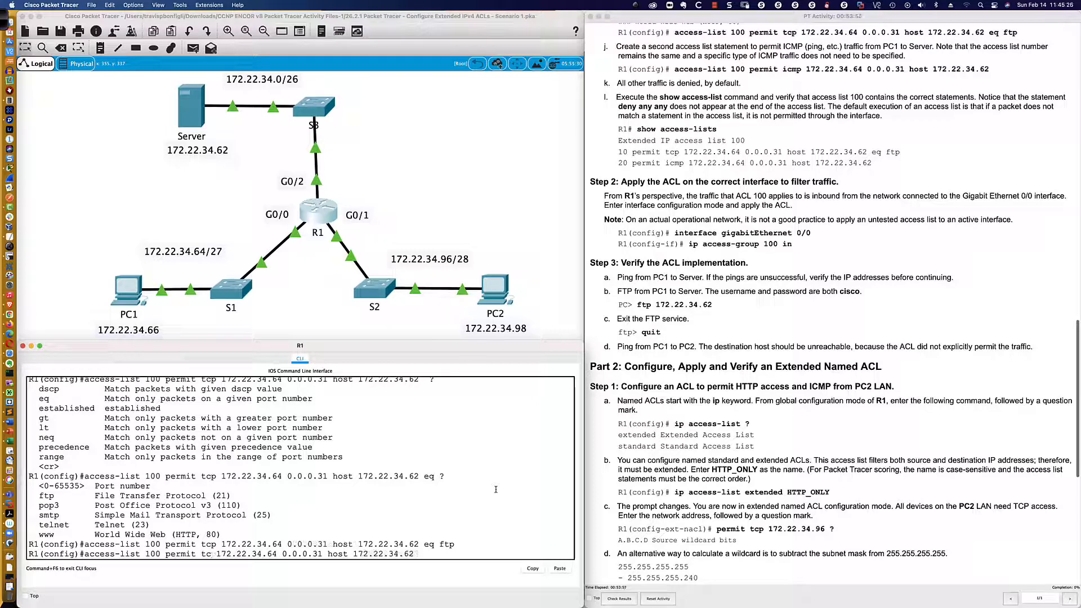
text(icmp)
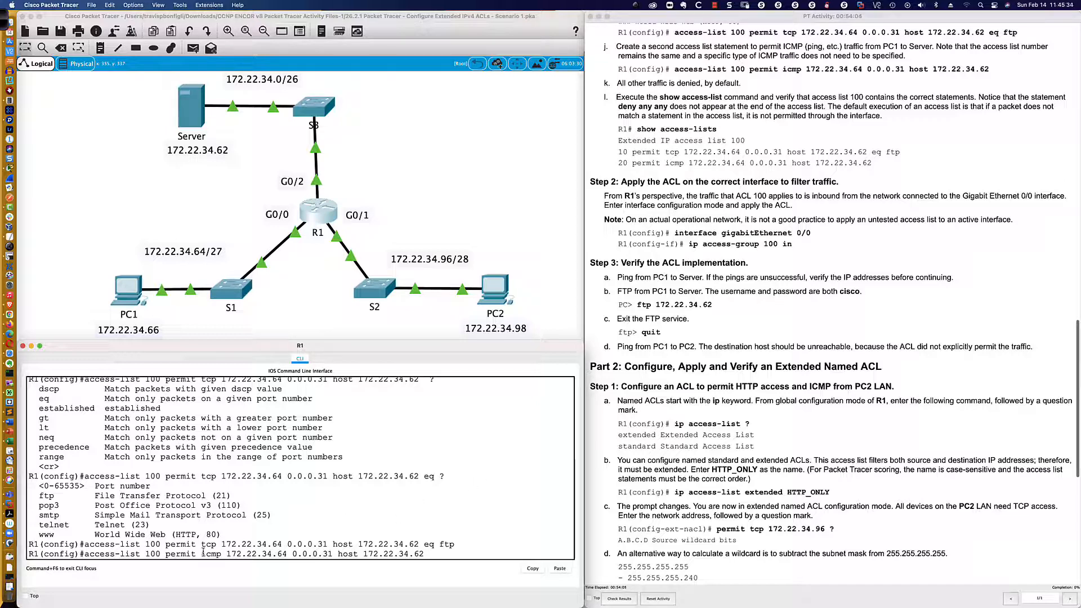
Highlight the protocol, source and destination in the icmp command, and submit the ACL 100 statement on R1.
drag(201, 554, 427, 555)
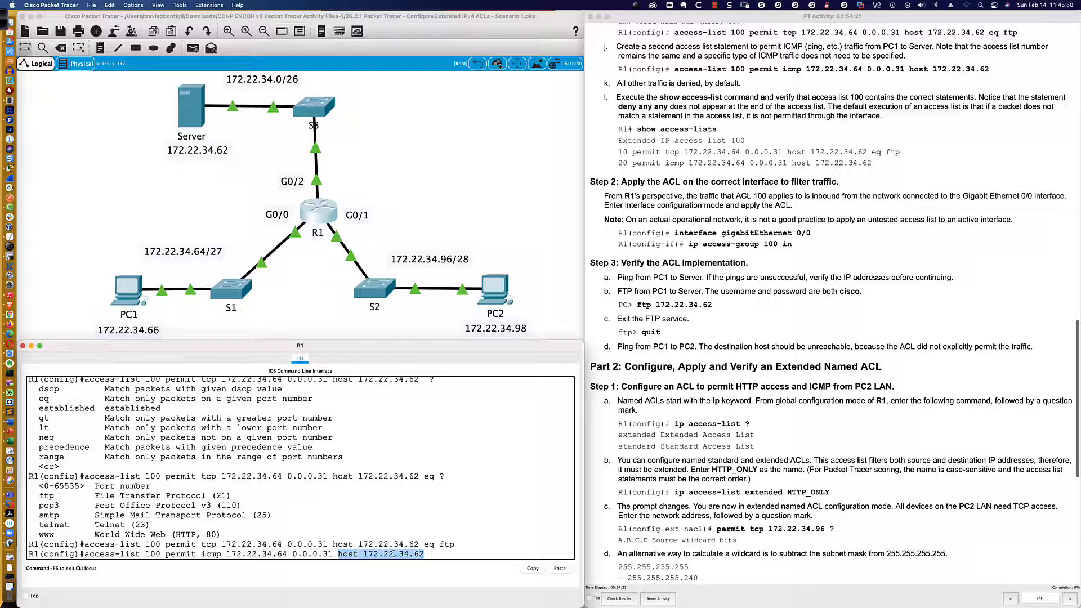
click(432, 554)
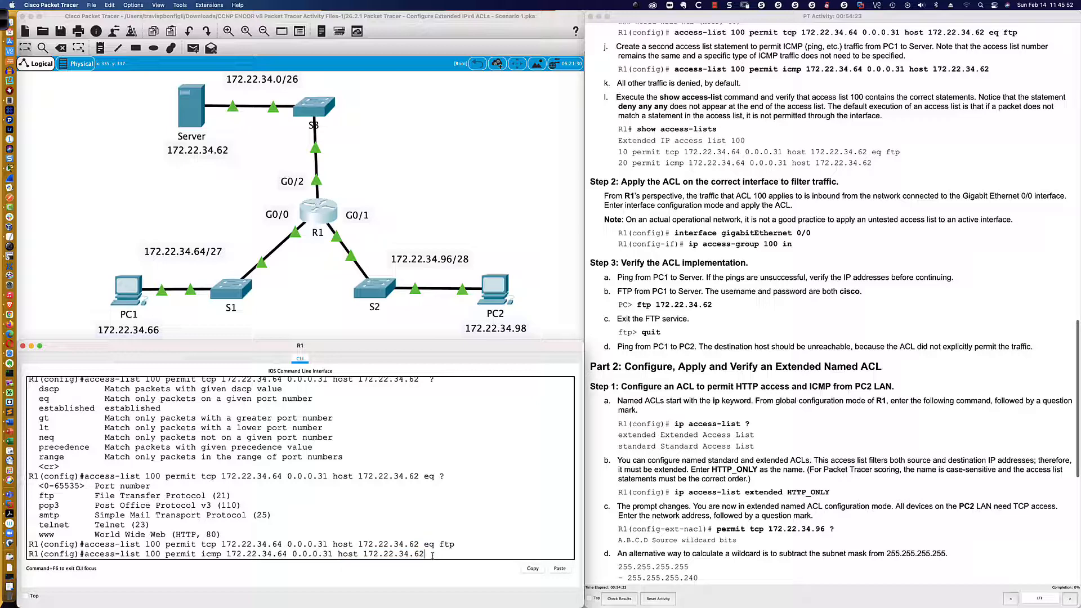
key(Return)
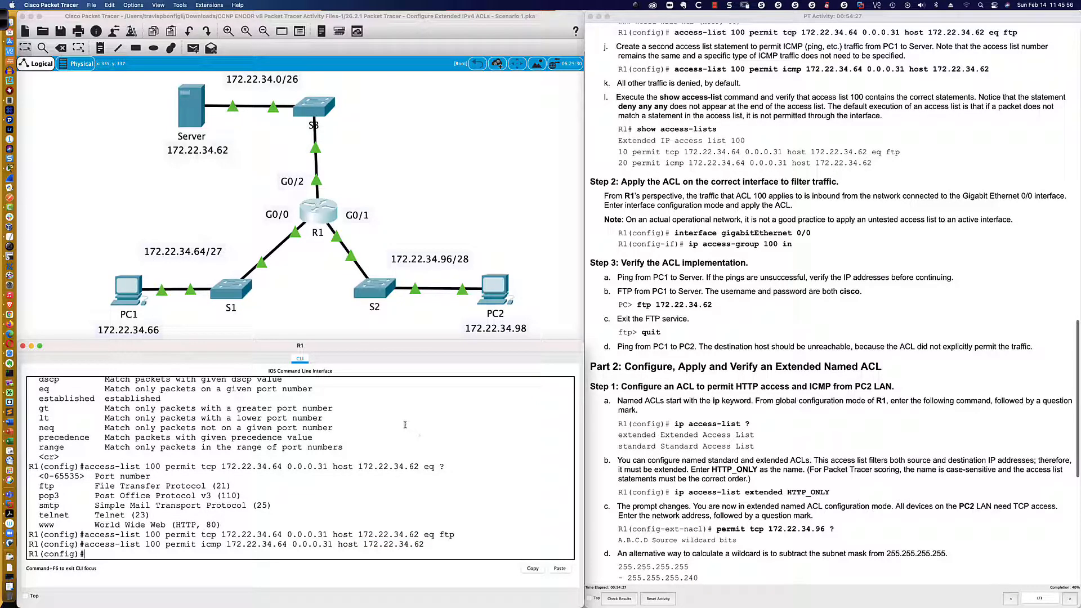
Begin an access-list 100 deny statement on R1 and request help on the available protocols.
scroll(773, 323, down, 2)
scroll(773, 323, down, 4)
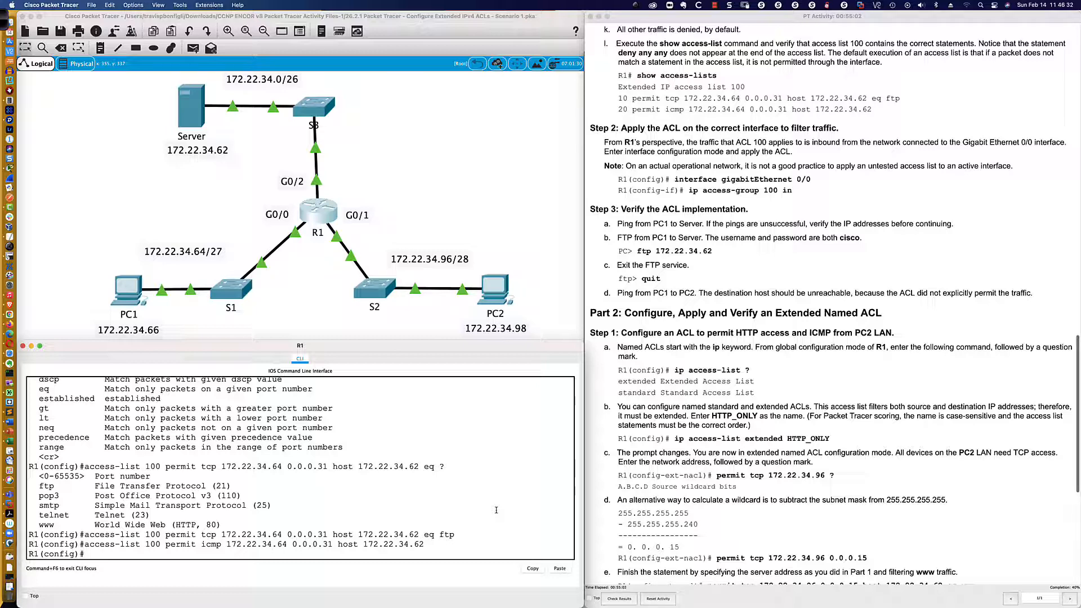
text(access-list 100 deny ?)
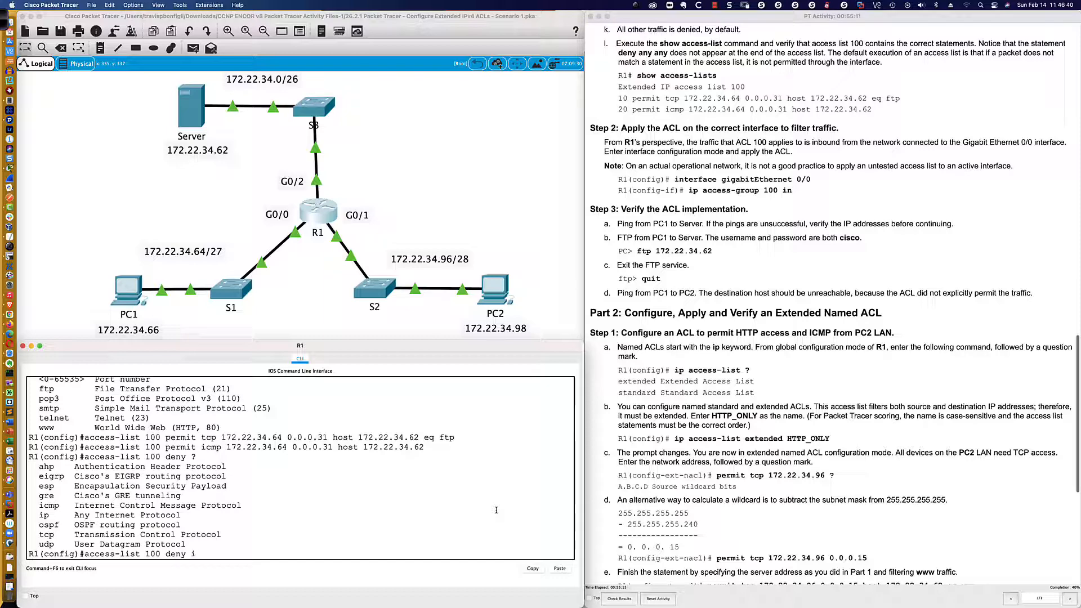
text(ip any)
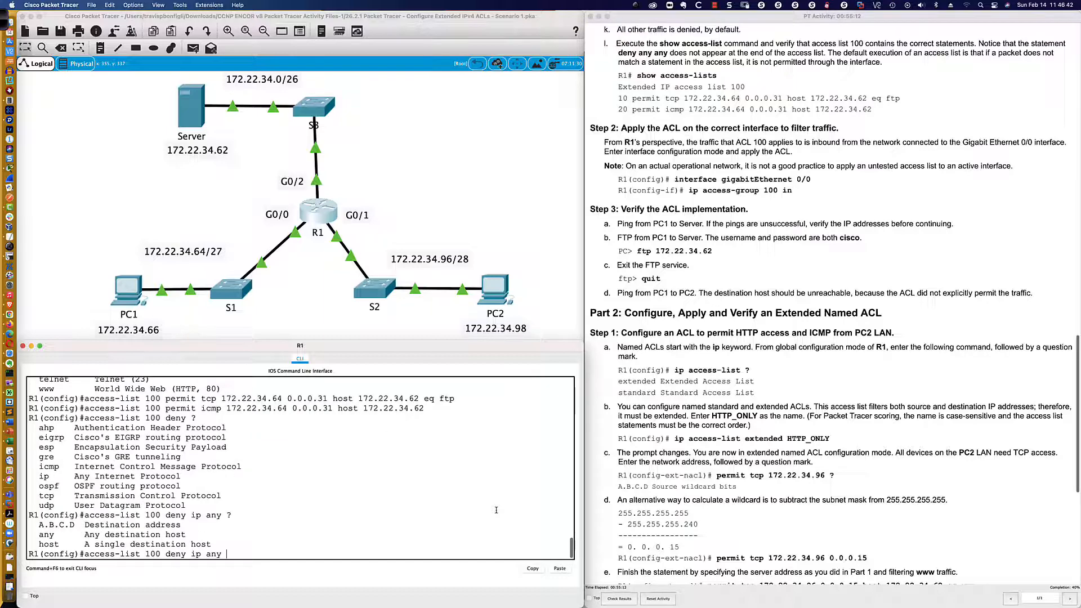
text( ?any ?)
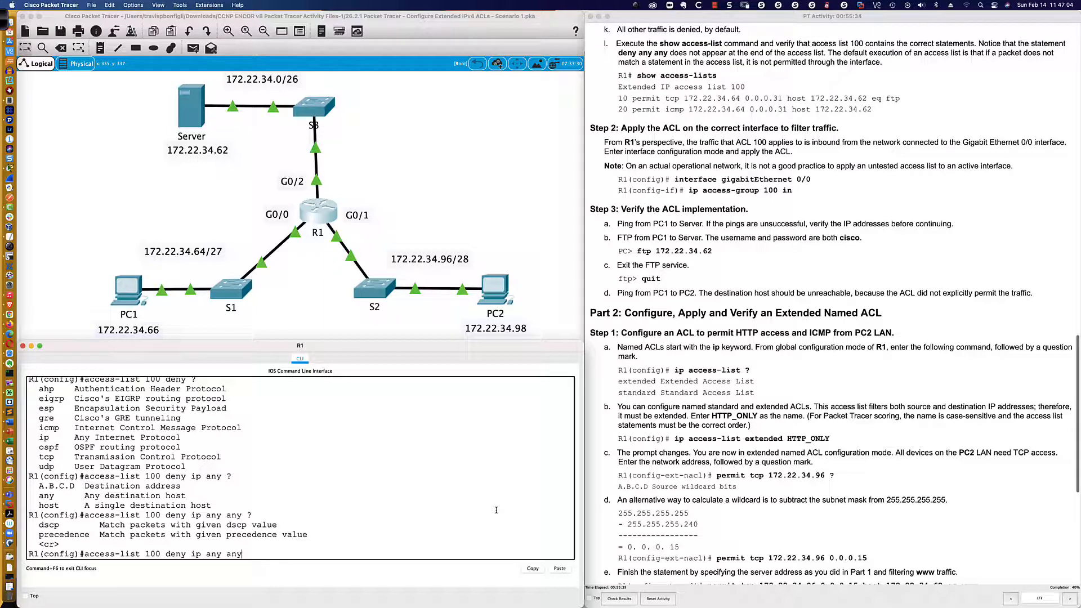
Extend the deny statement with ip any any, request help on the destination and remaining options, and discard the command.
key(BackSpace)
key(BackSpace)
key(BackSpace)
key(BackSpace)
key(BackSpace)
key(BackSpace)
key(BackSpace)
key(BackSpace)
key(BackSpace)
key(BackSpace)
key(BackSpace)
key(BackSpace)
key(BackSpace)
key(BackSpace)
key(BackSpace)
key(BackSpace)
key(BackSpace)
key(BackSpace)
key(BackSpace)
key(BackSpace)
key(BackSpace)
key(BackSpace)
key(BackSpace)
key(BackSpace)
key(BackSpace)
key(BackSpace)
key(BackSpace)
key(BackSpace)
key(BackSpace)
key(BackSpace)
key(BackSpace)
key(BackSpace)
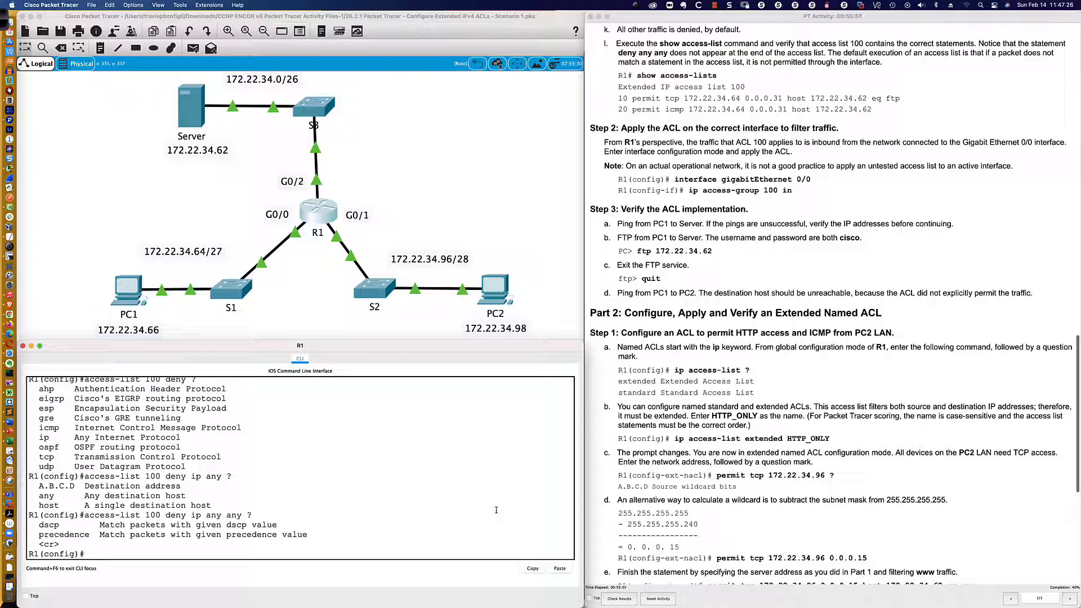
Leave configuration mode on R1 and save the running configuration with wri mem.
scroll(658, 129, down, 1)
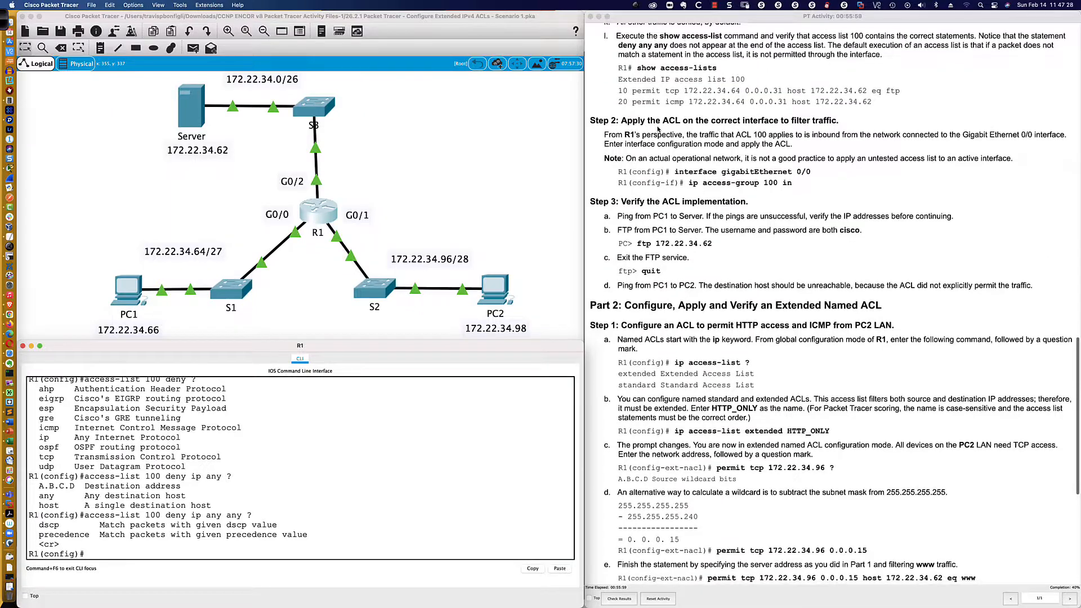
scroll(658, 129, down, 1)
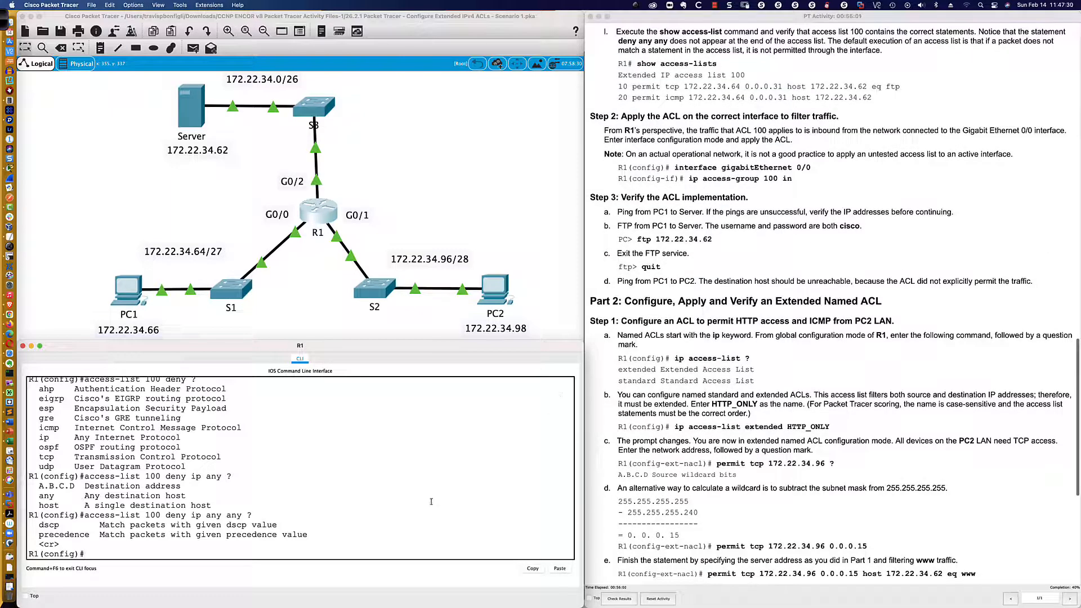
text(end)
key(Return)
key(Return)
key(Return)
text(wri mem)
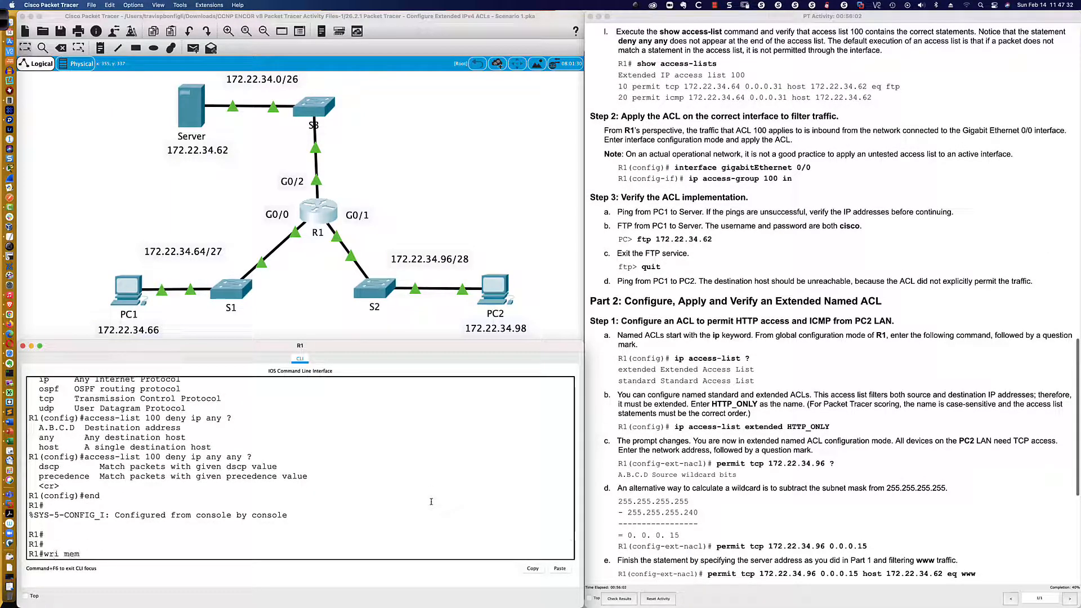
key(Return)
key(Return)
key(Return)
Display R1's configured access lists with sh access-lists.
text(sh acce)
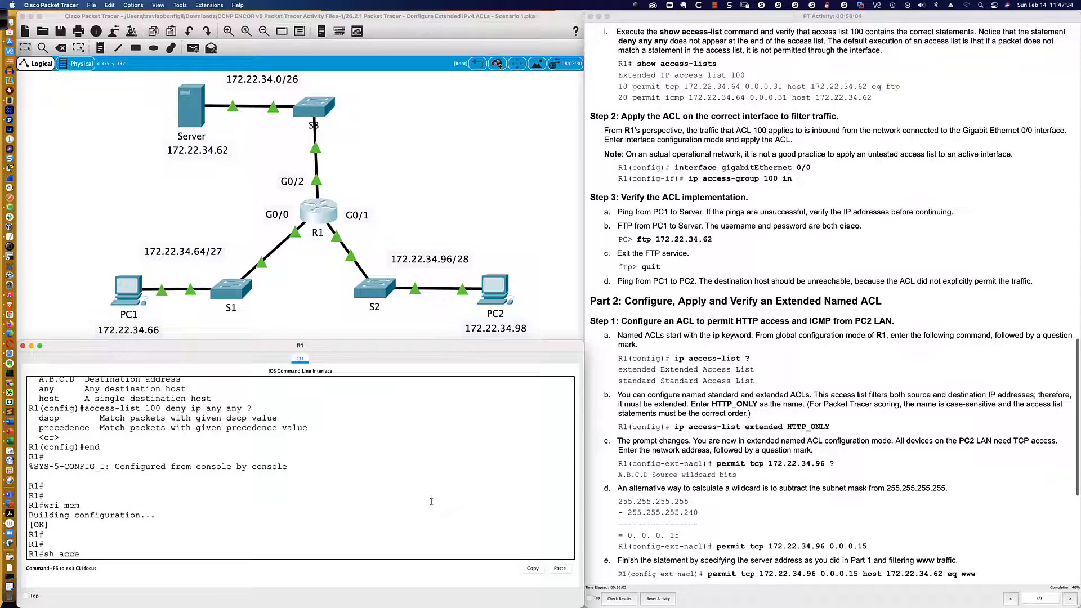
text(ss-li)
key(Tab)
key(Return)
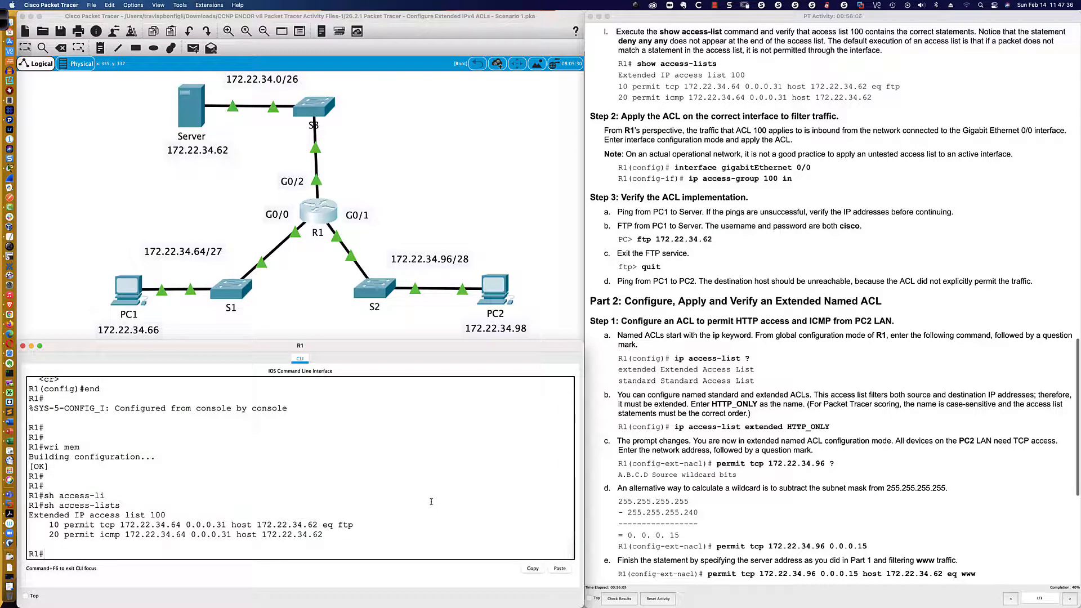
key(Return)
key(Return)
key(Return)
key(Return)
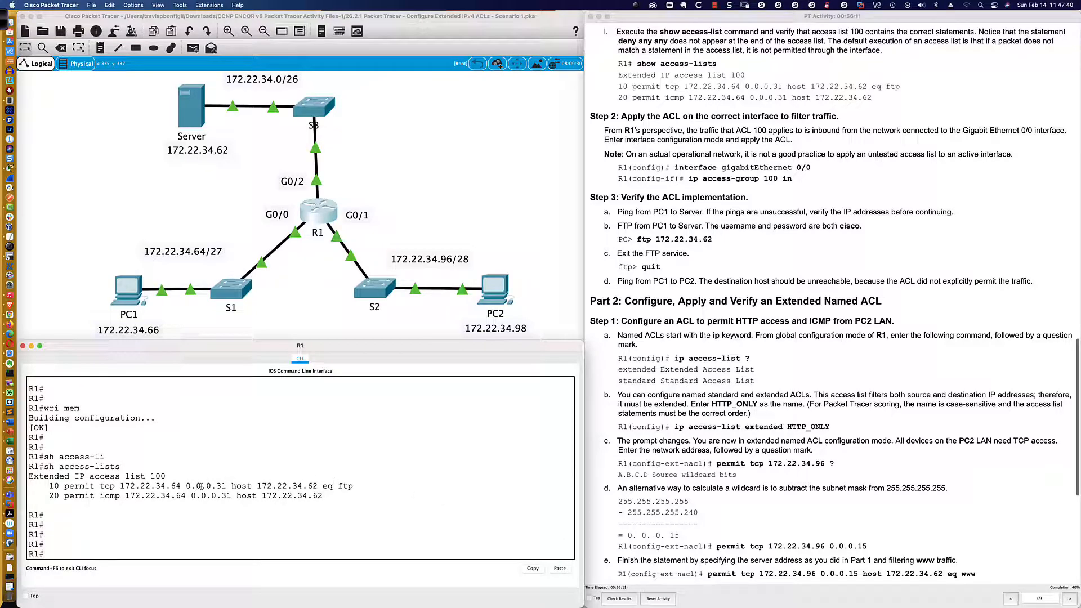
Highlight the source, destination and FTP parts of ACL 100's tcp entry, and the whole icmp match in its second entry.
drag(100, 486, 227, 486)
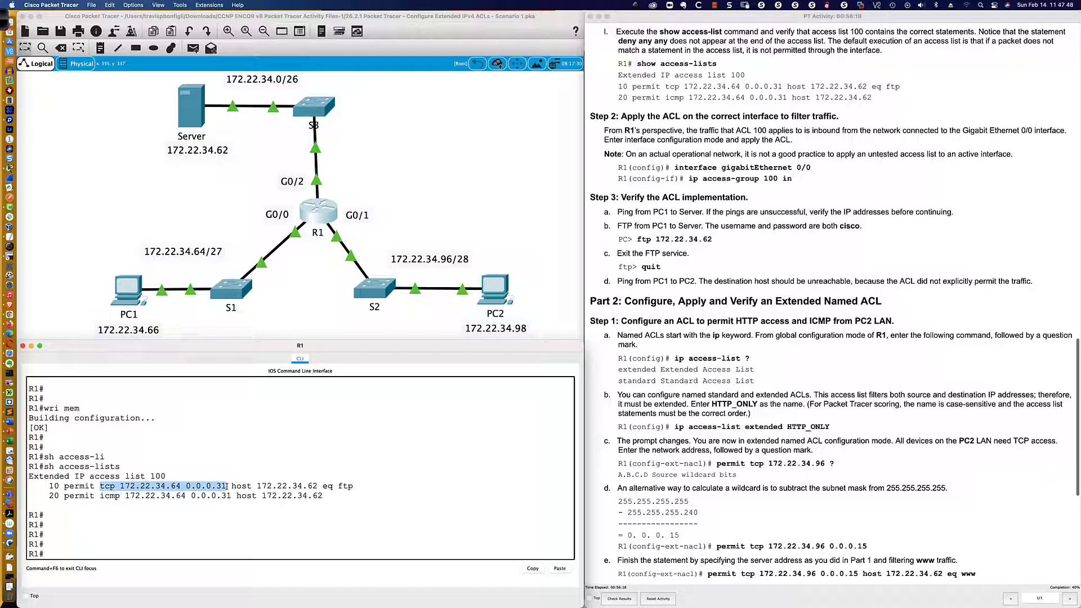
drag(227, 486, 356, 486)
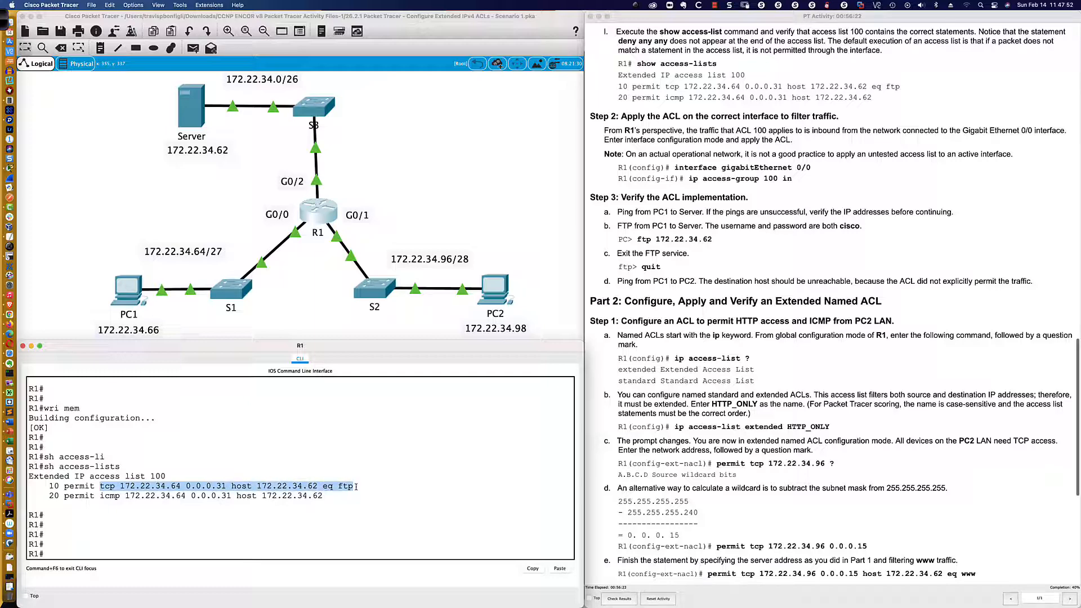
drag(257, 486, 356, 486)
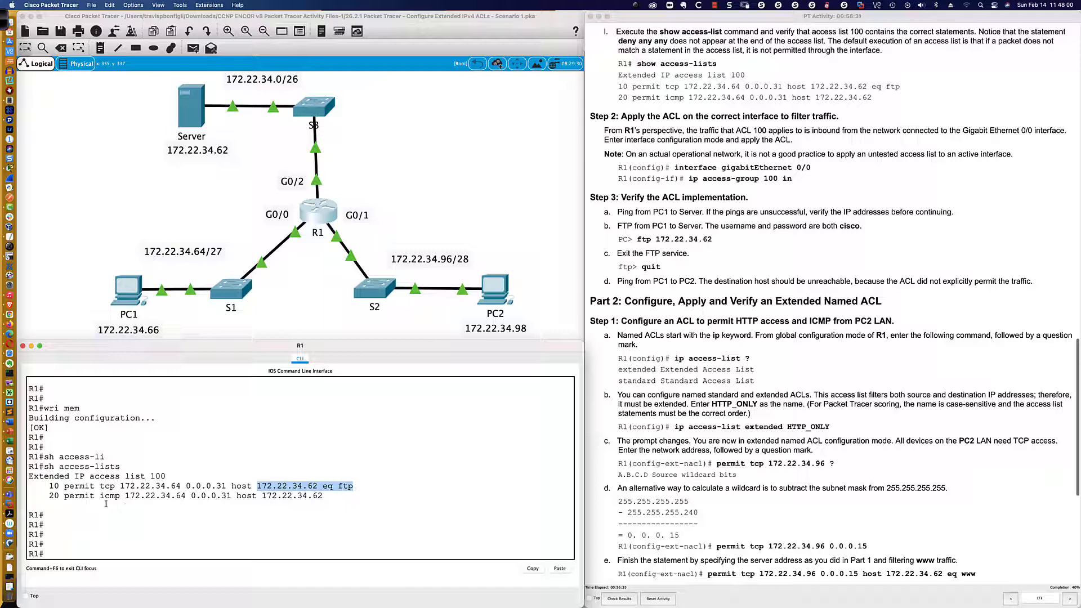
scroll(107, 501, up, 1)
drag(100, 498, 323, 501)
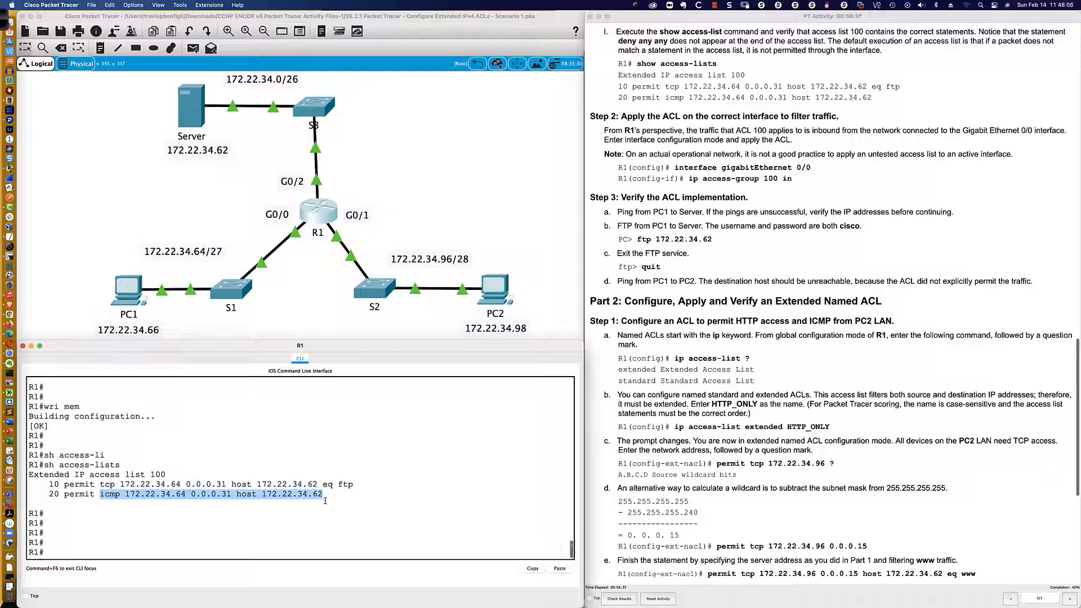
scroll(324, 501, down, 1)
click(239, 552)
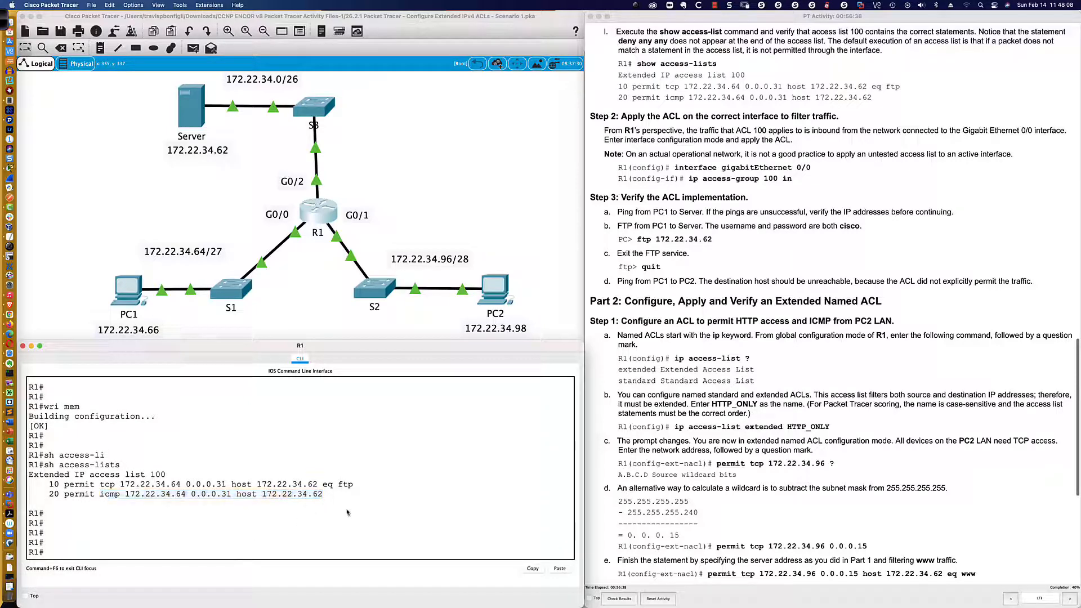
Enter interface configuration mode for gi0/0 on R1.
scroll(662, 304, down, 5)
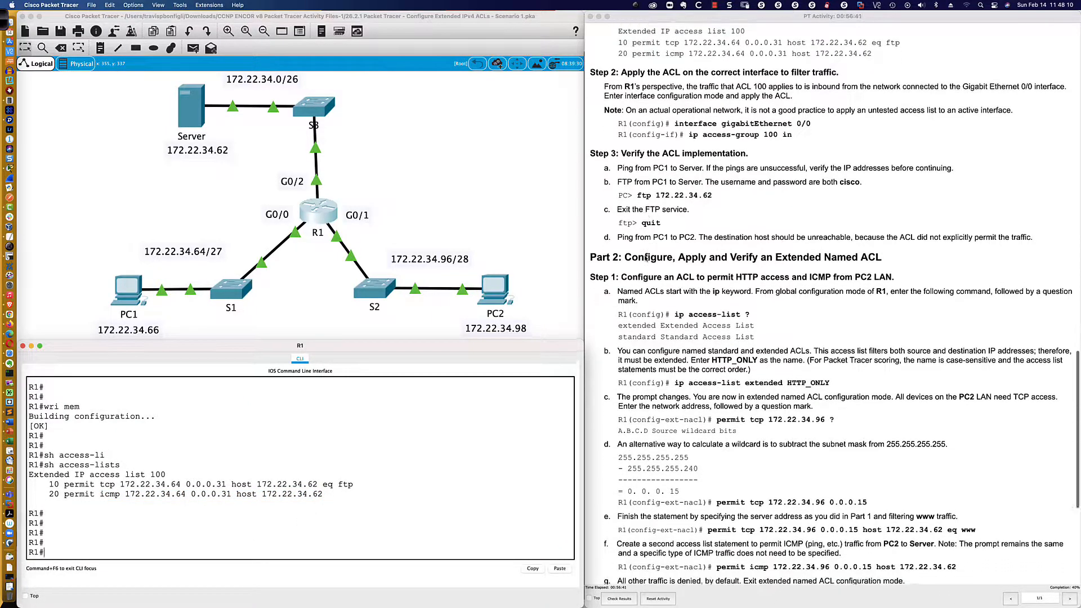
scroll(646, 258, down, 2)
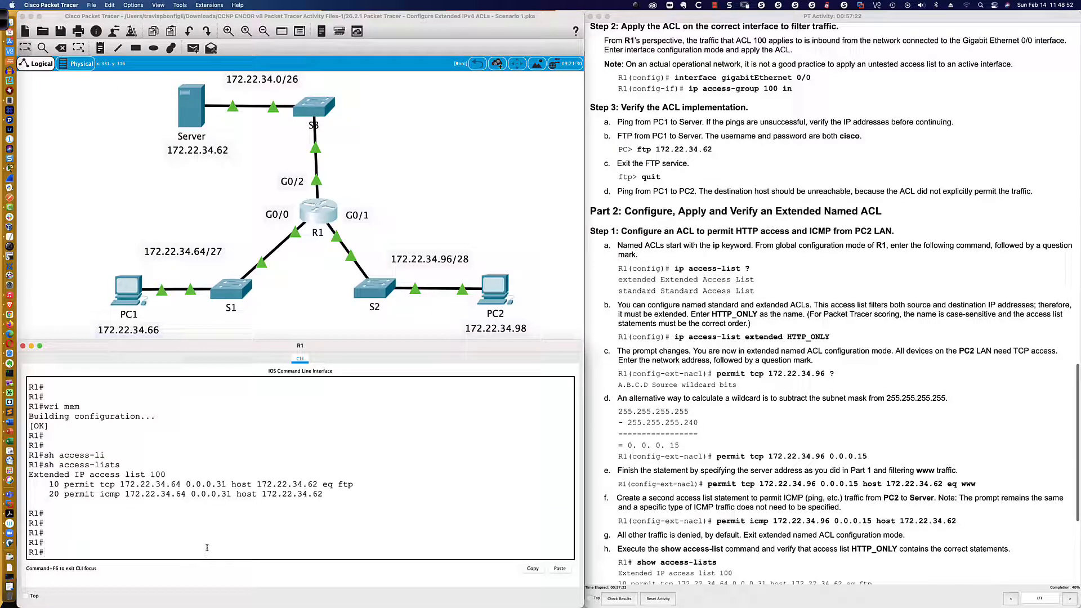
text(conf t)
key(Return)
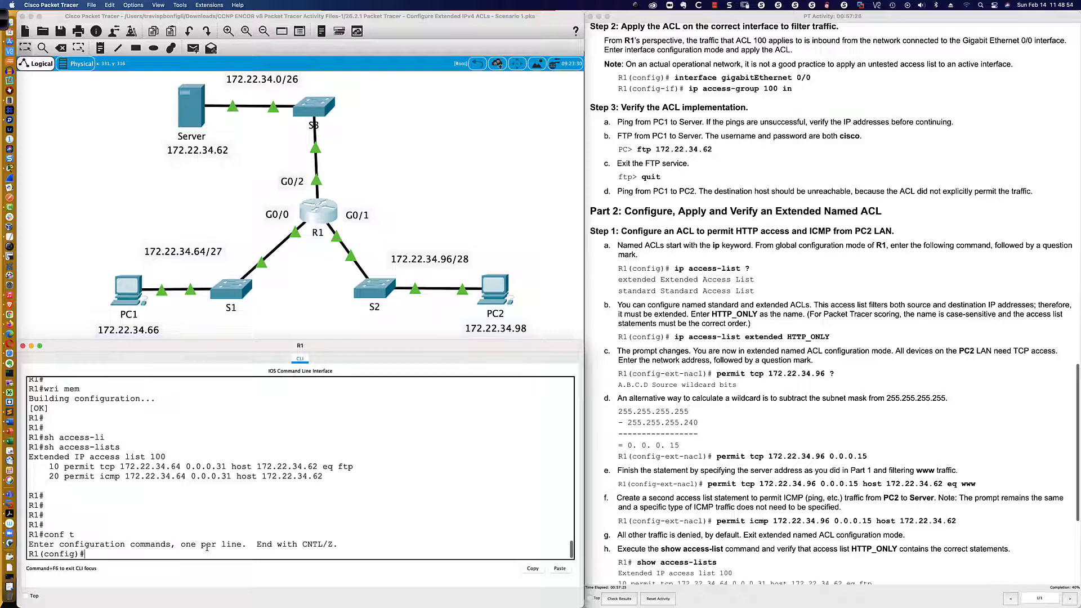
text(int gi0/0)
key(Return)
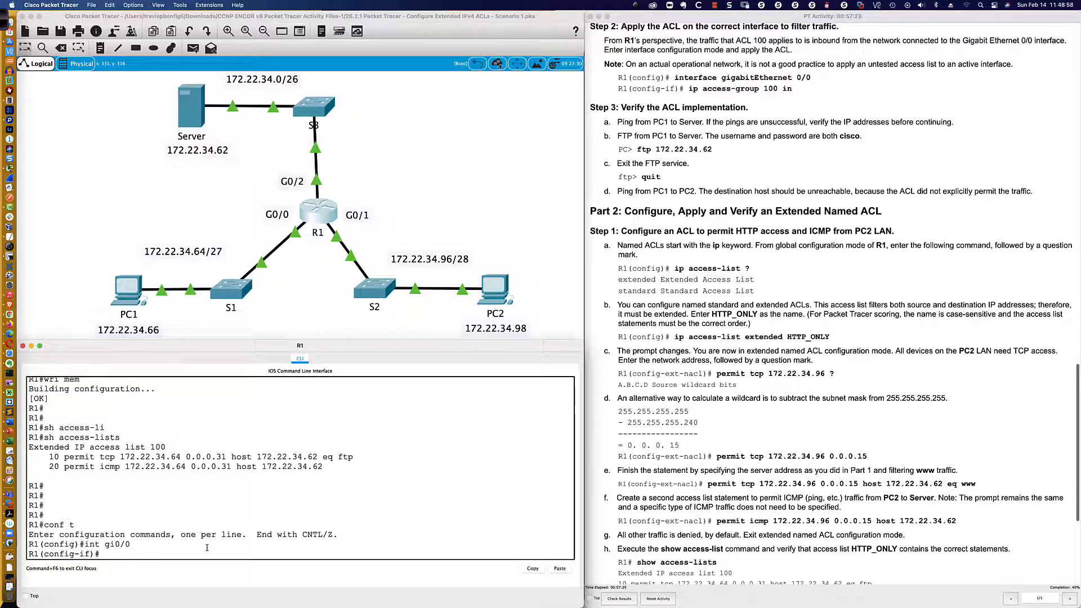
text(ip a)
Open PC1's Command Prompt and arrange its enlarged window below the topology.
click(129, 290)
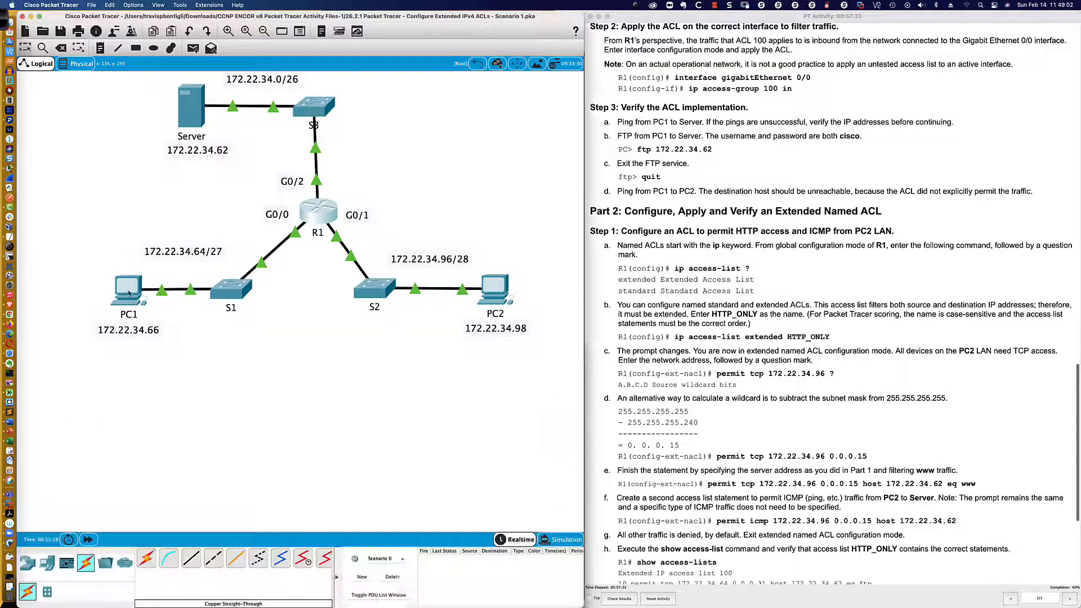
drag(519, 184, 99, 364)
click(248, 359)
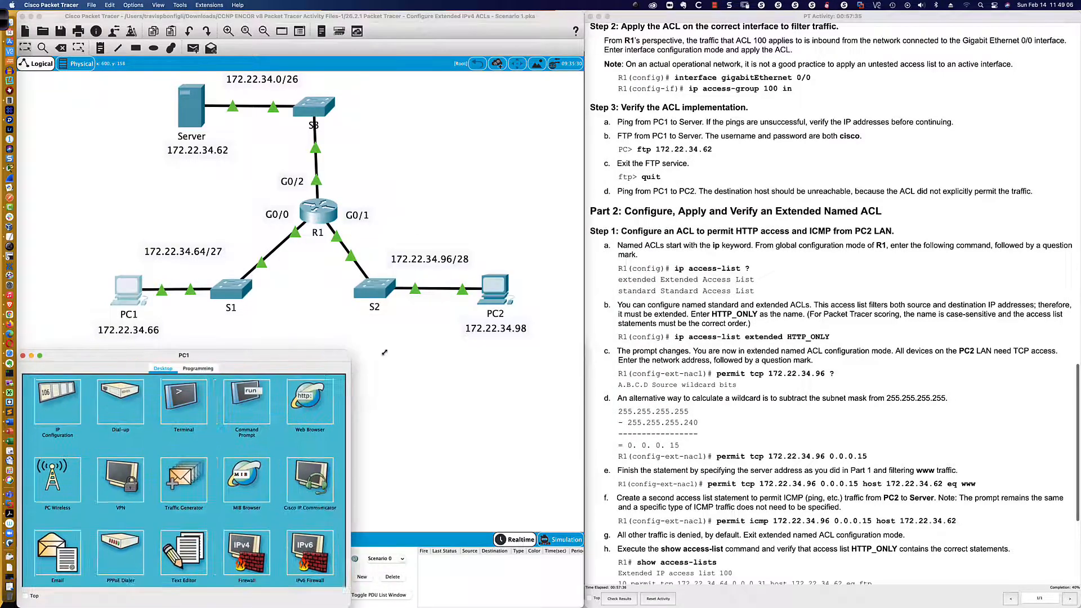
click(406, 396)
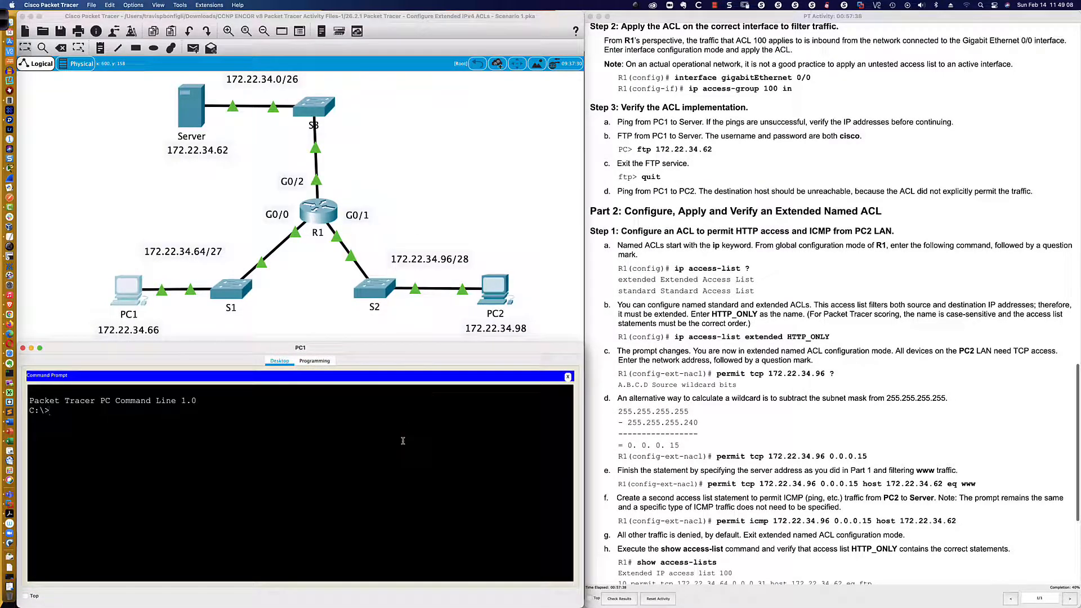
Ping PC2 at 172.22.34.98 from PC1.
text(ping 172.22.34.98)
key(Return)
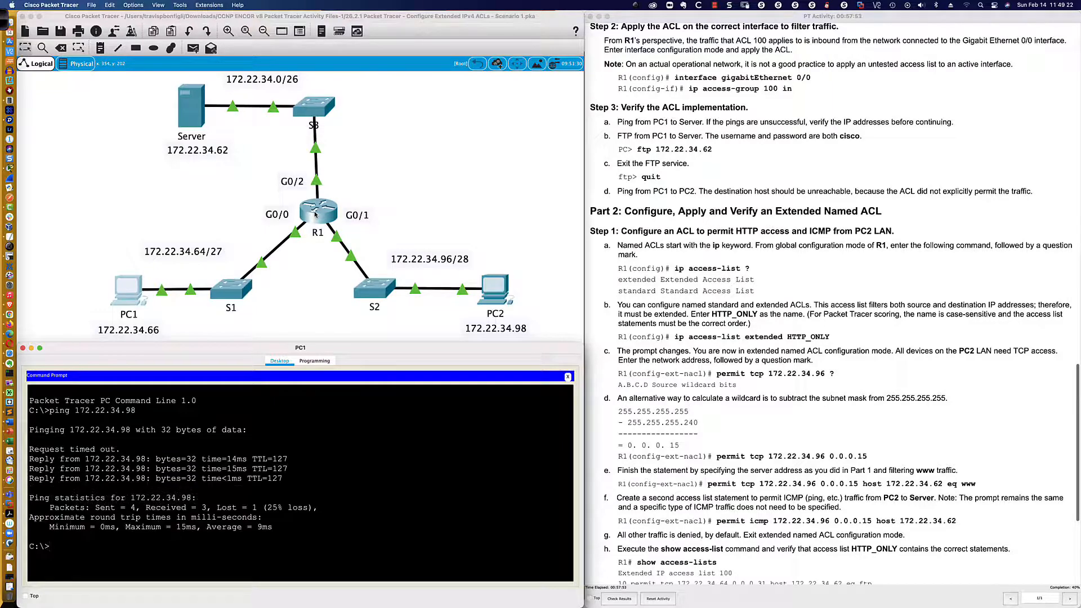
Highlight the ACL 100 listing in R1's CLI, and repeat PC1's ping to 172.22.34.98.
click(316, 214)
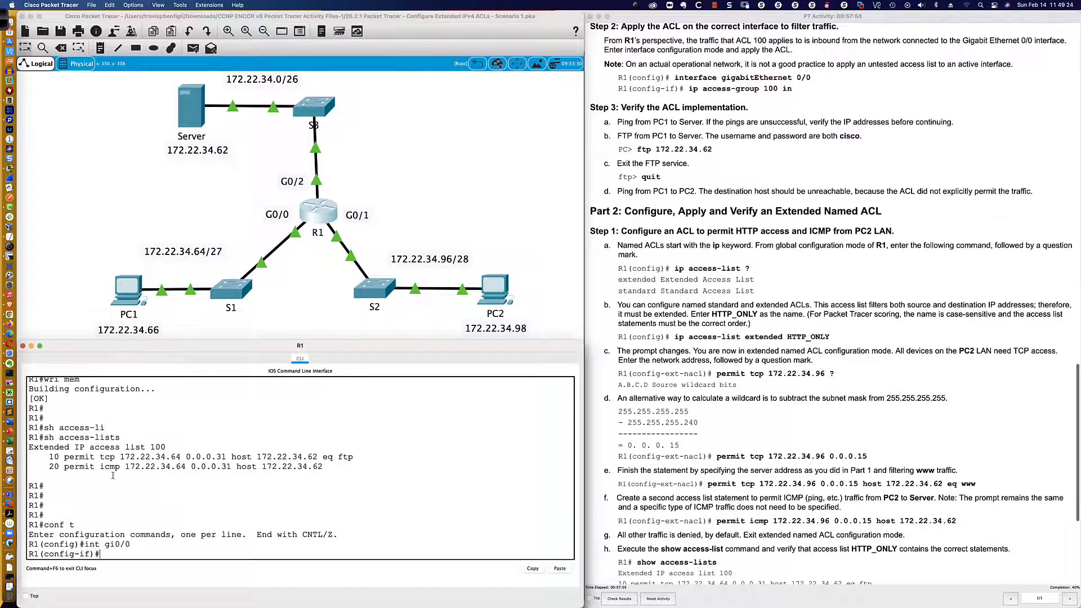
drag(323, 468, 32, 448)
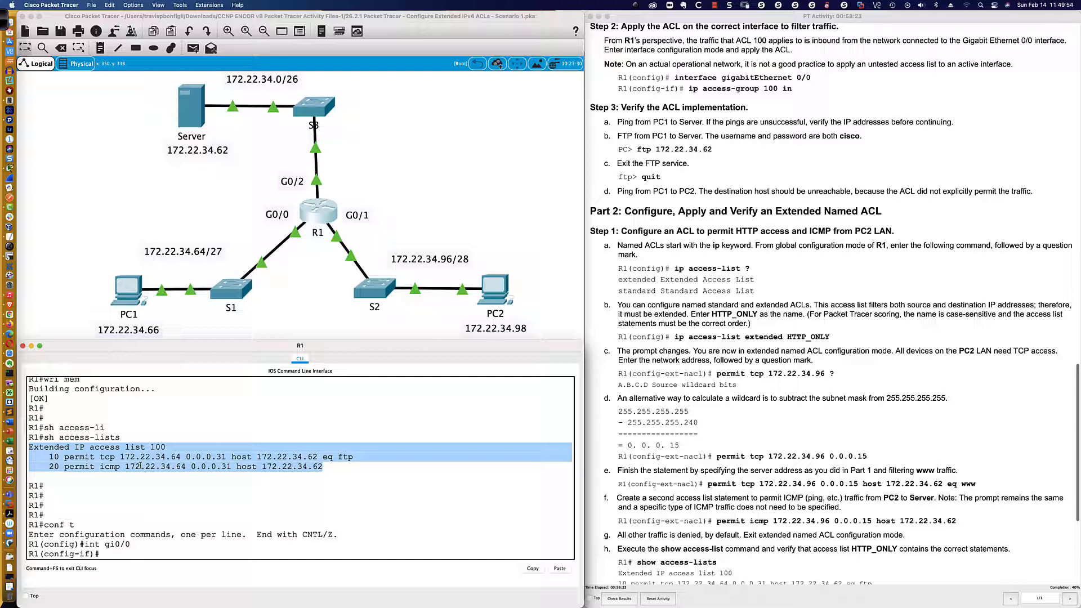
click(129, 290)
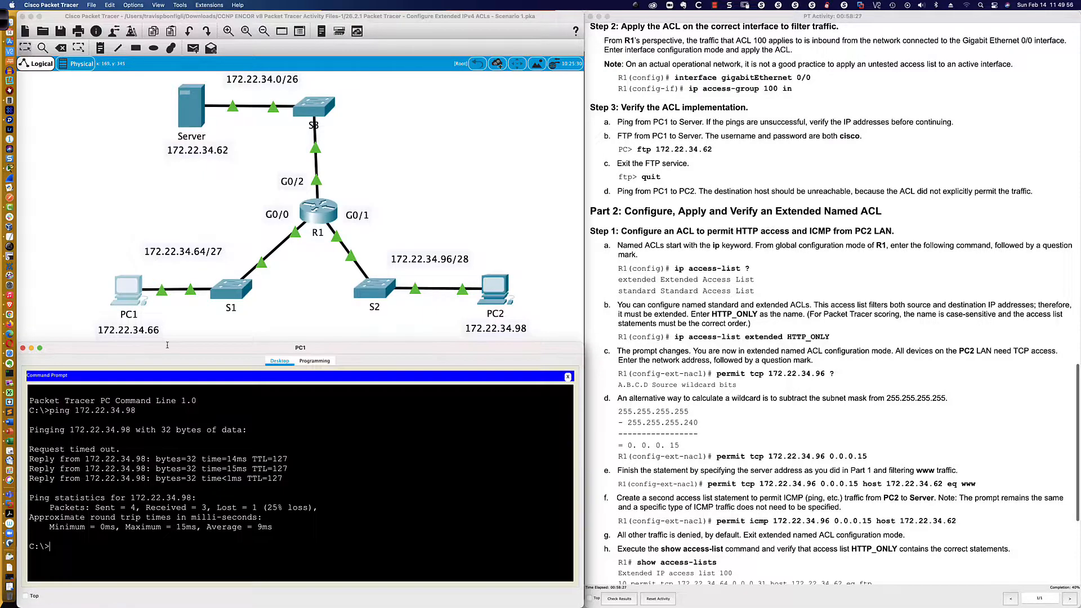
key(Up)
key(Return)
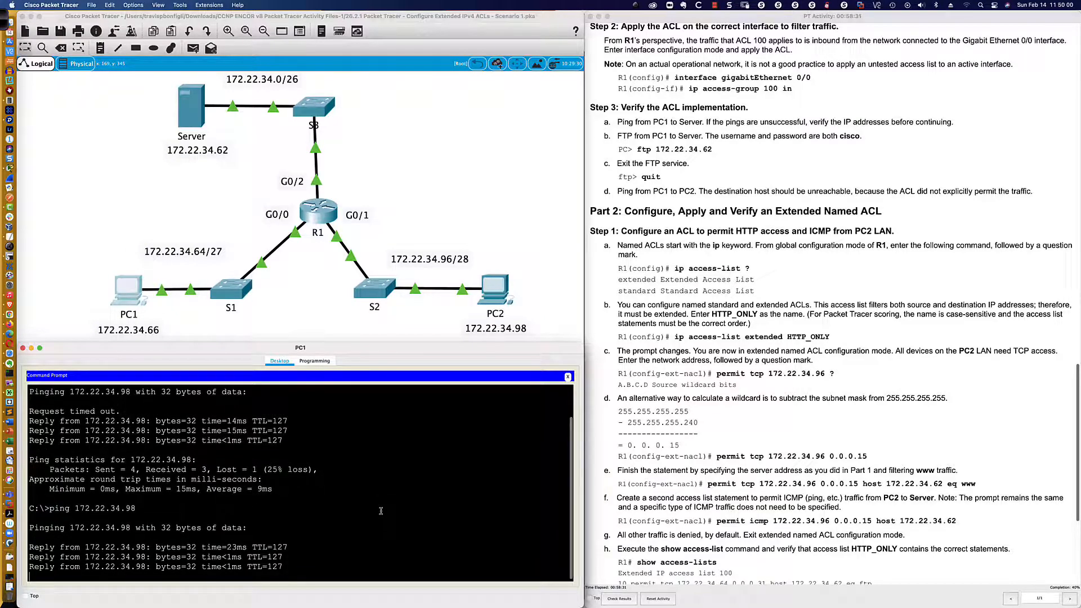
Ping the server at 172.22.34.62 from PC1's Command Prompt.
text(ping )
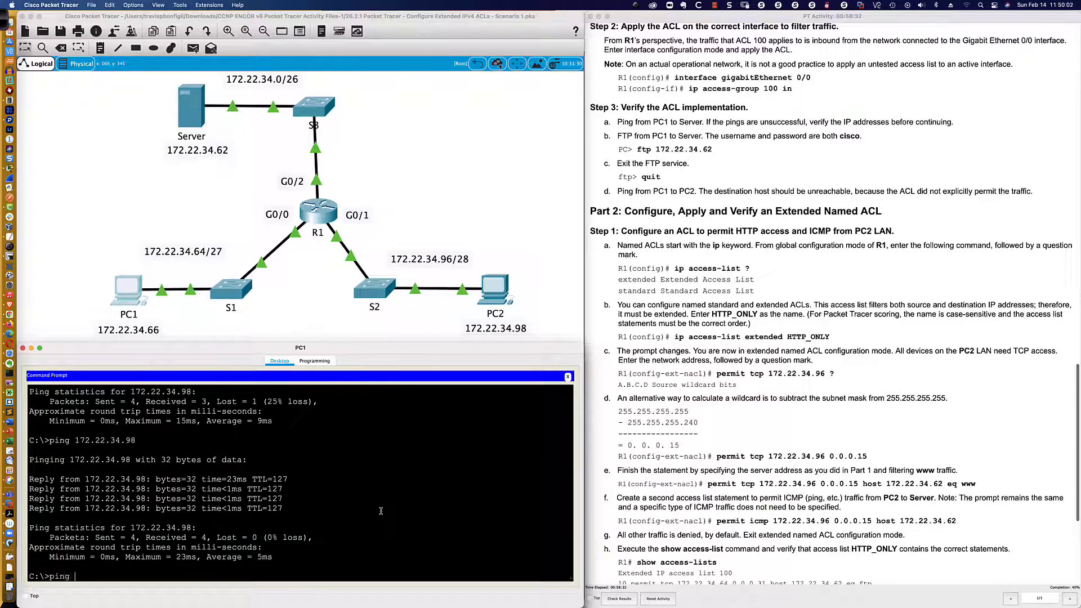
text(172.22.34.62)
key(Return)
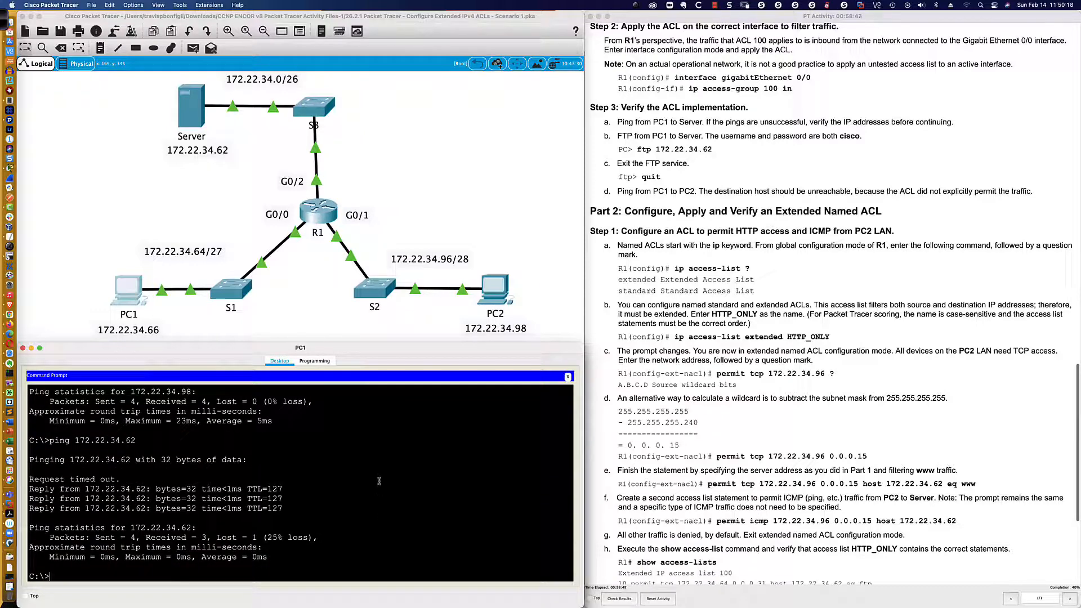
Begin the ip access-group 100 command for gi0/0 in R1's CLI, using the inline help to list its arguments.
click(315, 215)
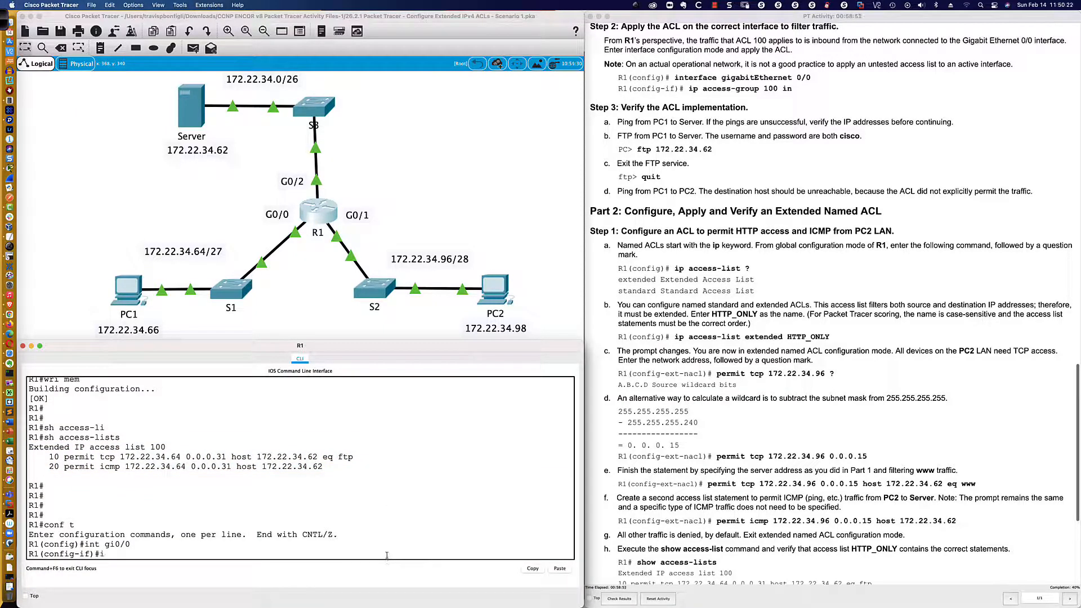
text(ip acces)
key(Tab)
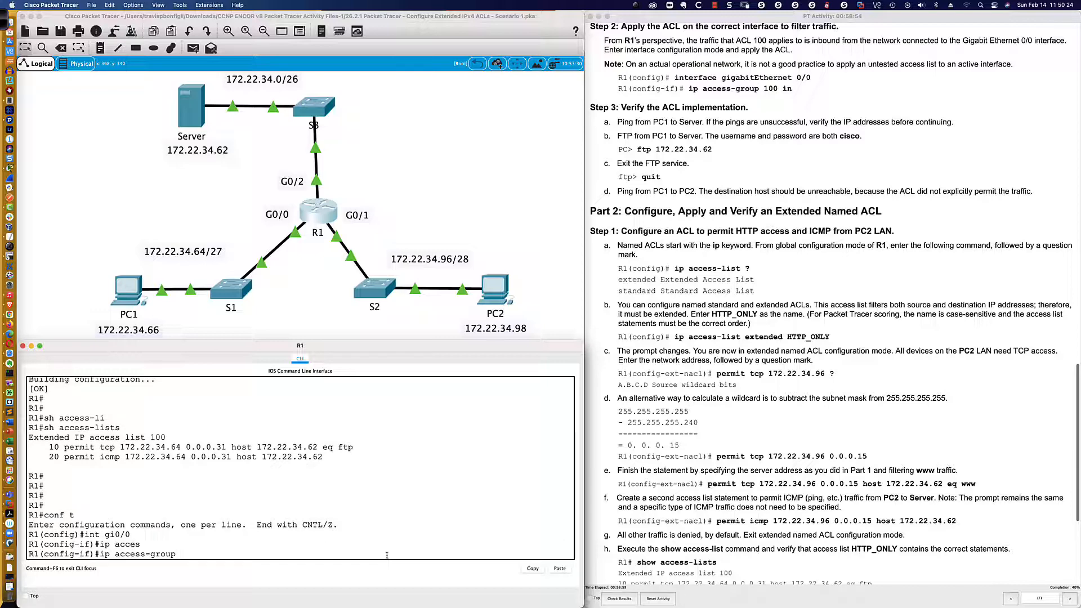
text(?)
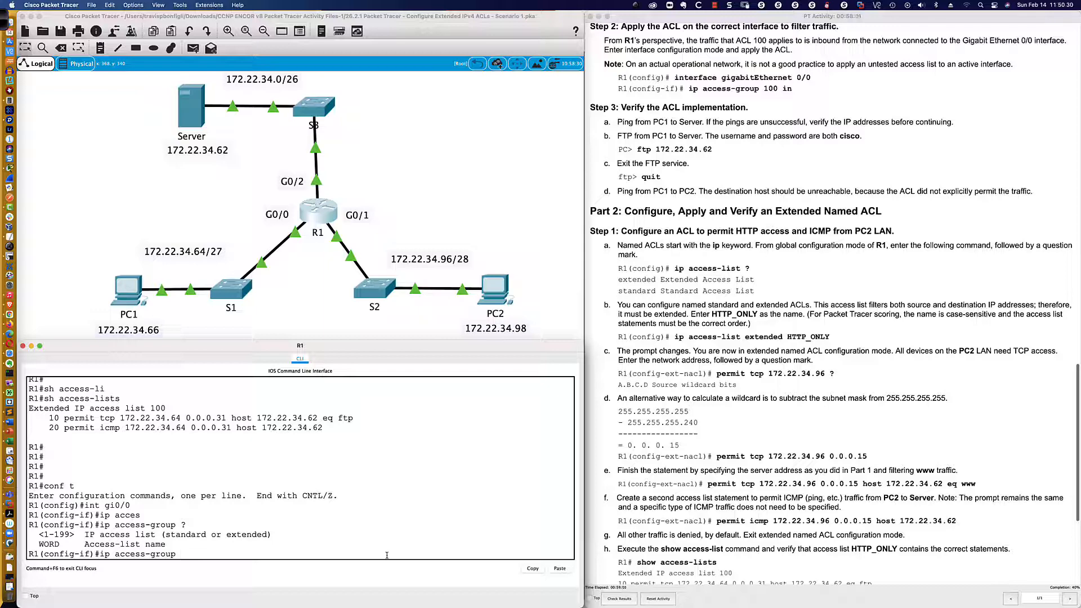
text(100 ?)
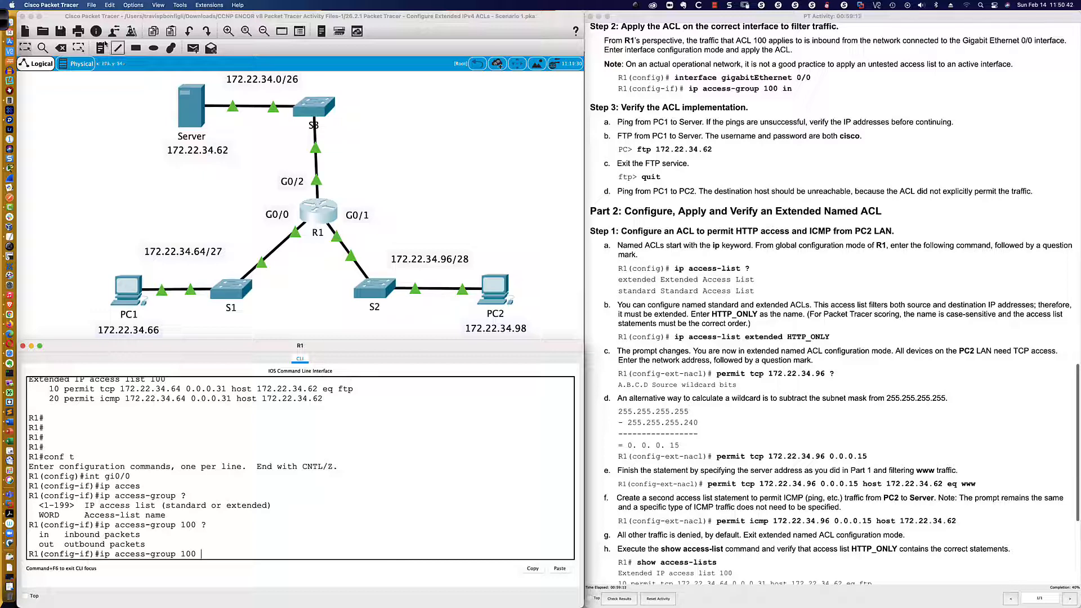
Annotate the ACL 100 entries with the pen, underlining the source networks and labelling the two halves "From" and "Dest".
click(4, 20)
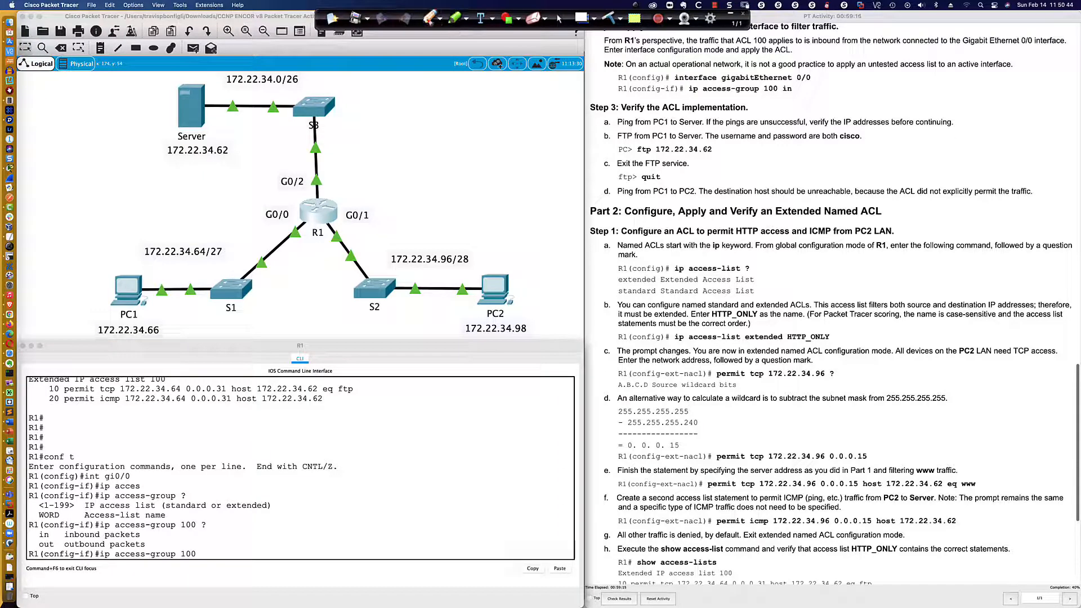
click(428, 18)
drag(123, 392, 226, 393)
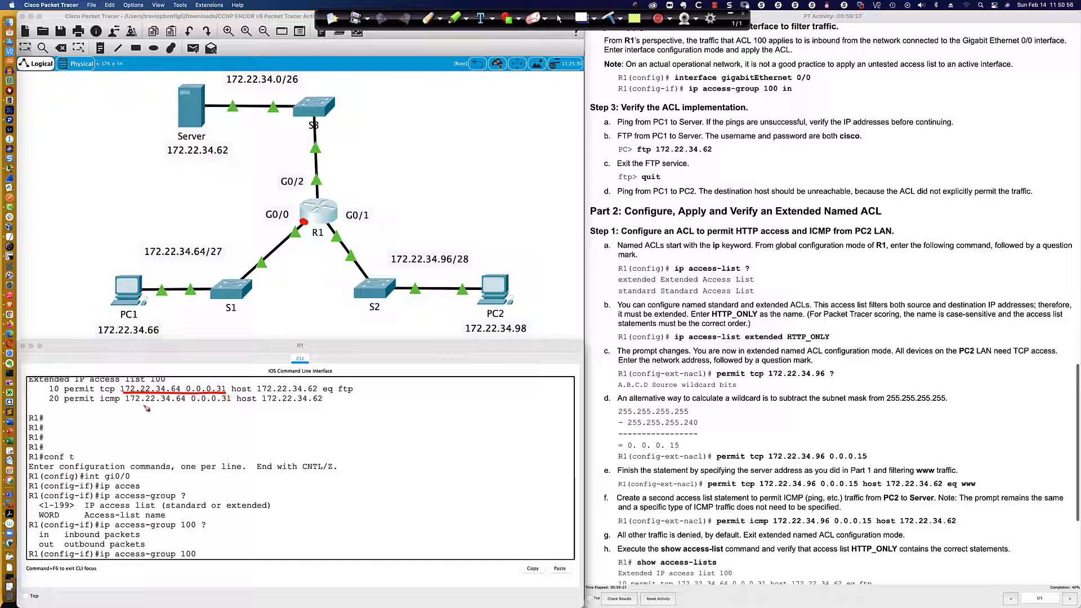
drag(127, 404, 231, 402)
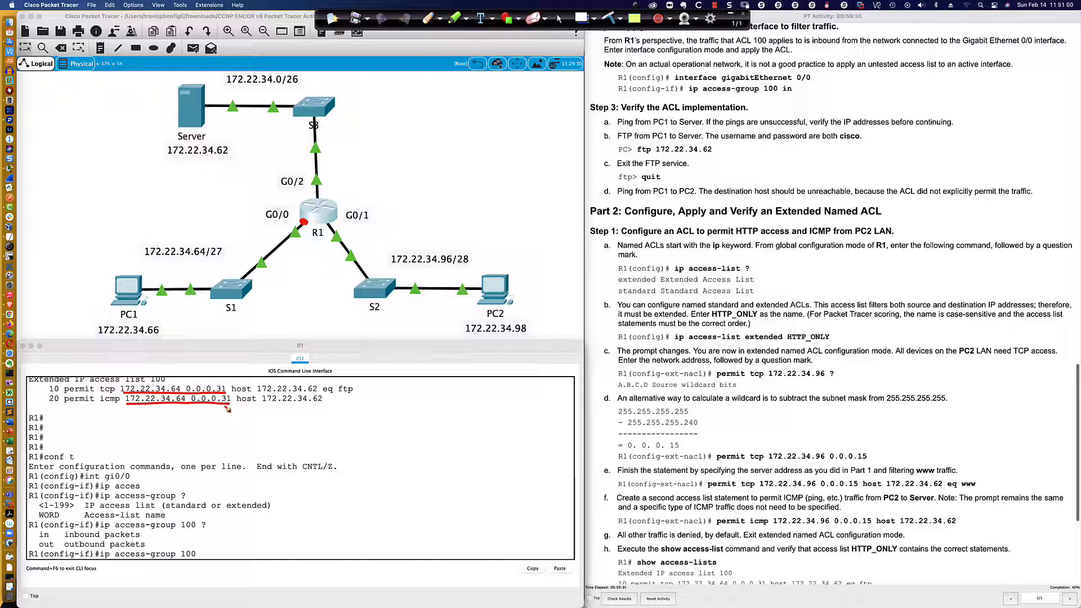
click(157, 417)
mouse_move(156, 416)
mouse_down()
mouse_move(158, 426)
mouse_move(164, 414)
mouse_move(197, 430)
mouse_move(197, 410)
mouse_up()
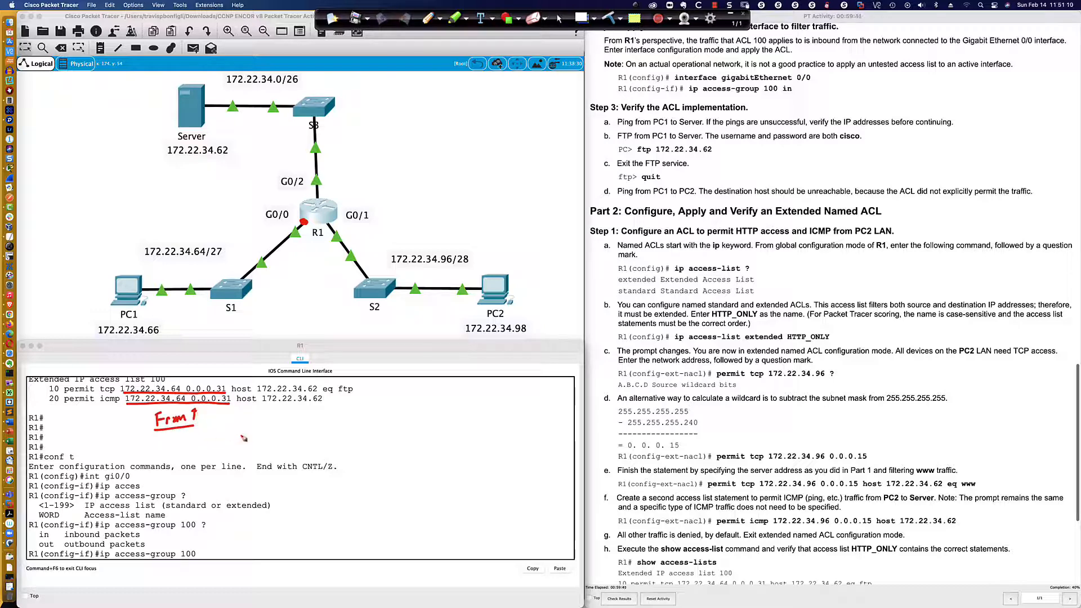
mouse_move(231, 359)
mouse_down()
mouse_move(236, 425)
mouse_move(302, 424)
mouse_up()
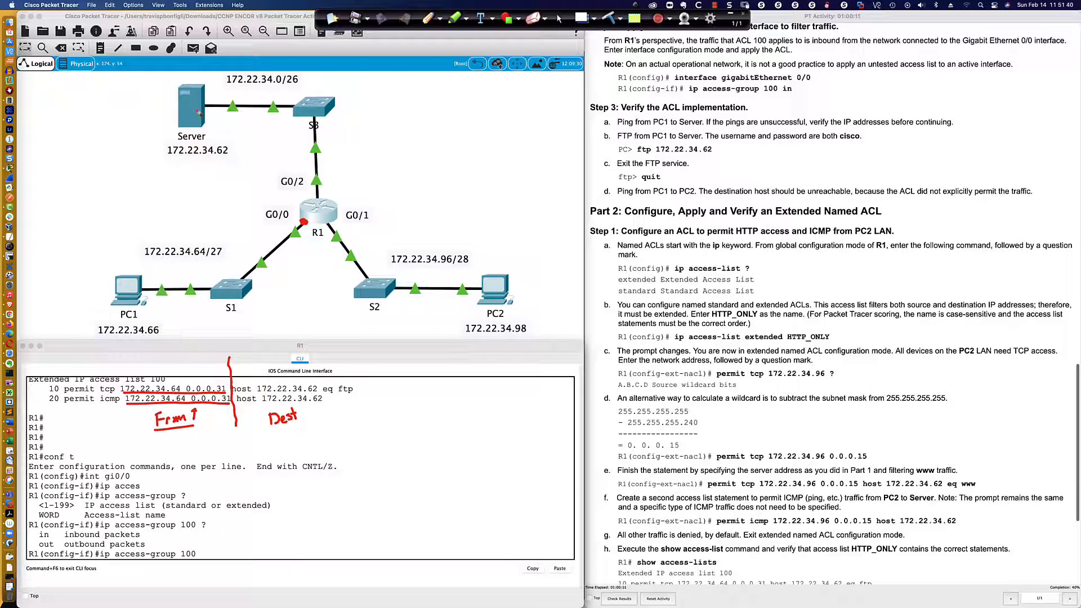
Mark the server-to-G0/0 traffic path, the server address and the 172.22.34.64/27 network with the pen, and clear the annotations.
mouse_move(196, 109)
mouse_down()
mouse_move(286, 109)
mouse_move(319, 130)
mouse_move(323, 184)
mouse_move(279, 222)
mouse_move(291, 222)
mouse_up()
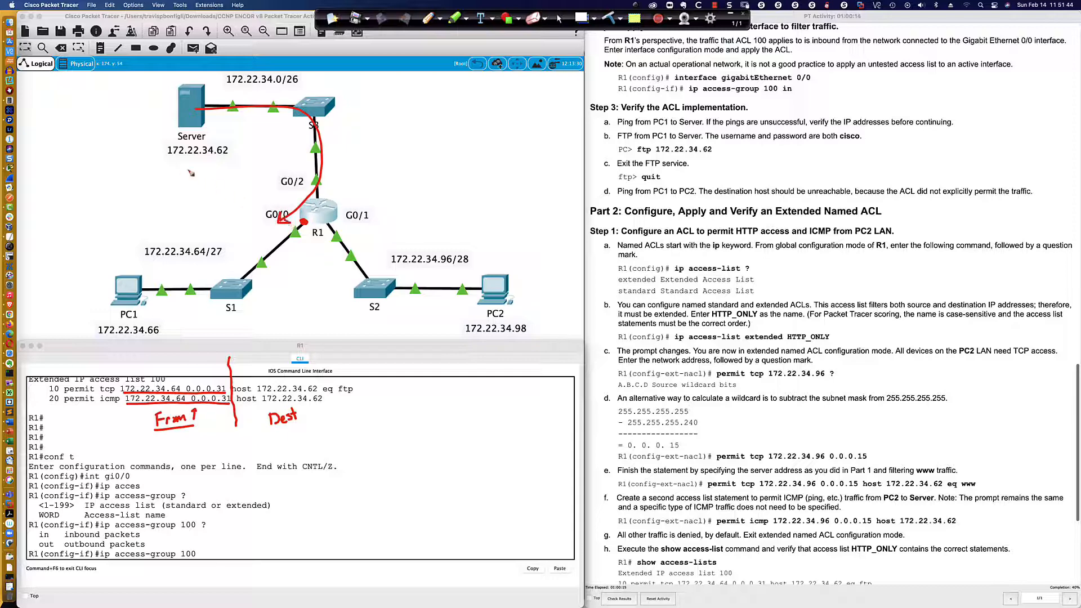
drag(166, 163, 238, 164)
drag(309, 222, 287, 251)
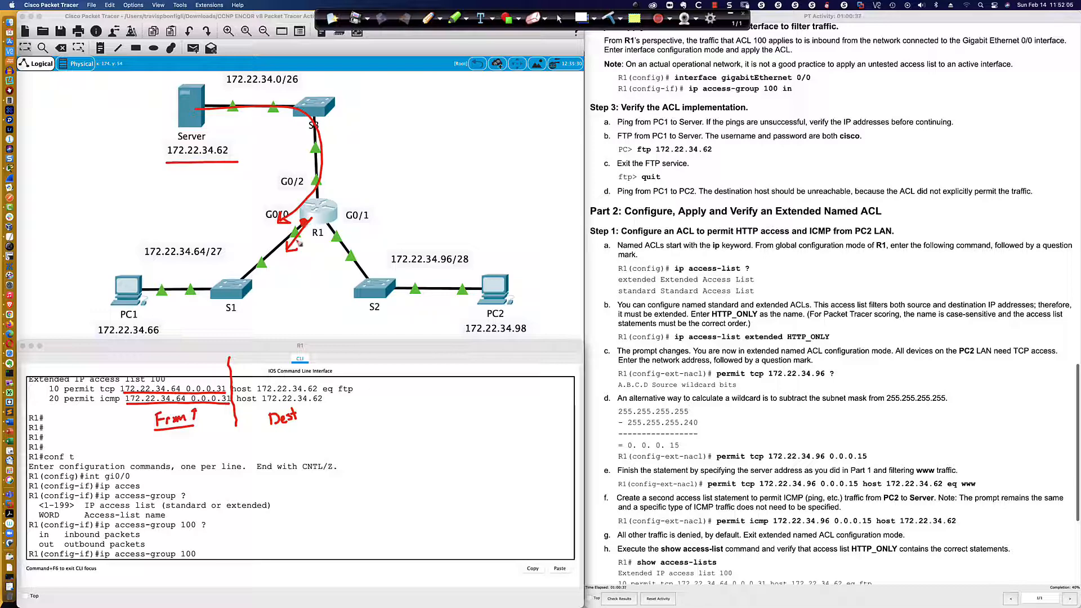
mouse_move(338, 380)
mouse_down()
mouse_move(370, 381)
mouse_move(345, 413)
mouse_up()
mouse_move(199, 137)
mouse_down()
mouse_move(166, 167)
mouse_move(224, 146)
mouse_move(198, 139)
mouse_up()
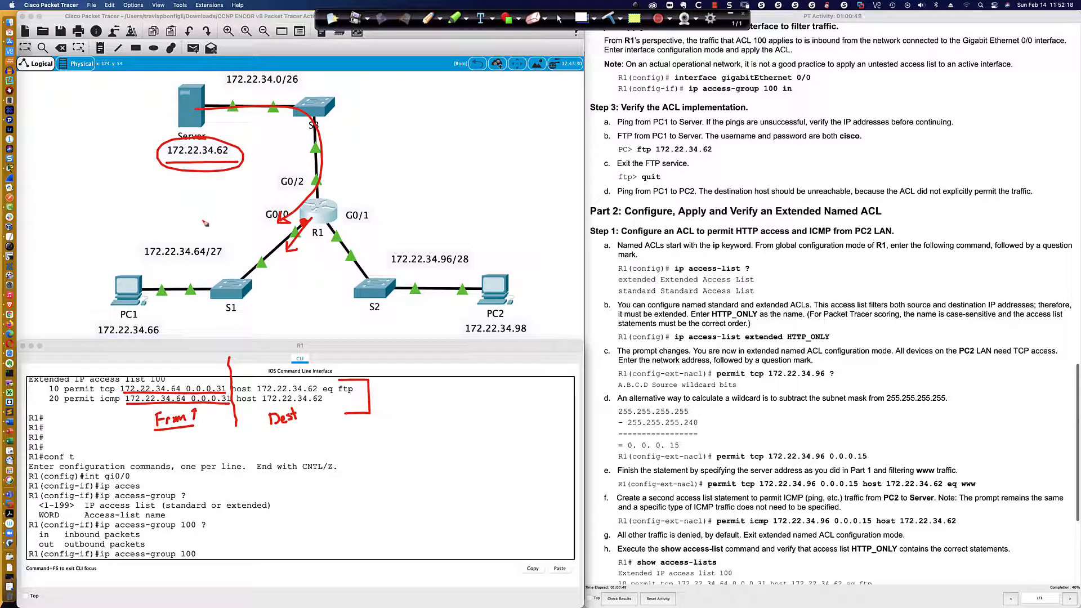
mouse_move(165, 234)
mouse_down()
mouse_move(137, 261)
mouse_move(204, 269)
mouse_move(158, 236)
mouse_up()
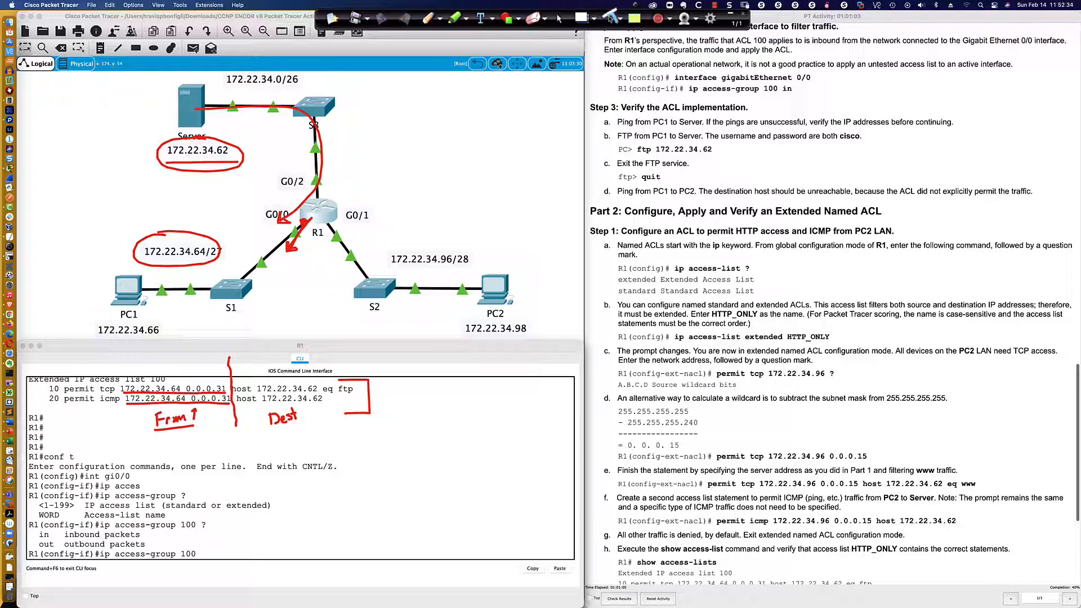
click(558, 20)
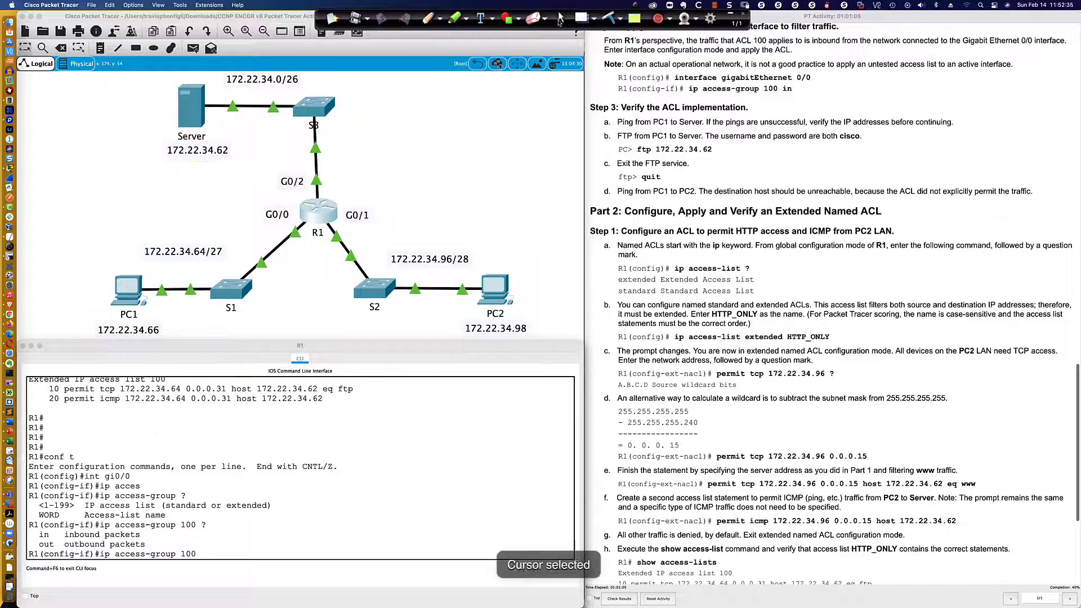
Apply ACL 100 outbound on R1's gi0/0 interface and return to privileged EXEC mode.
click(317, 212)
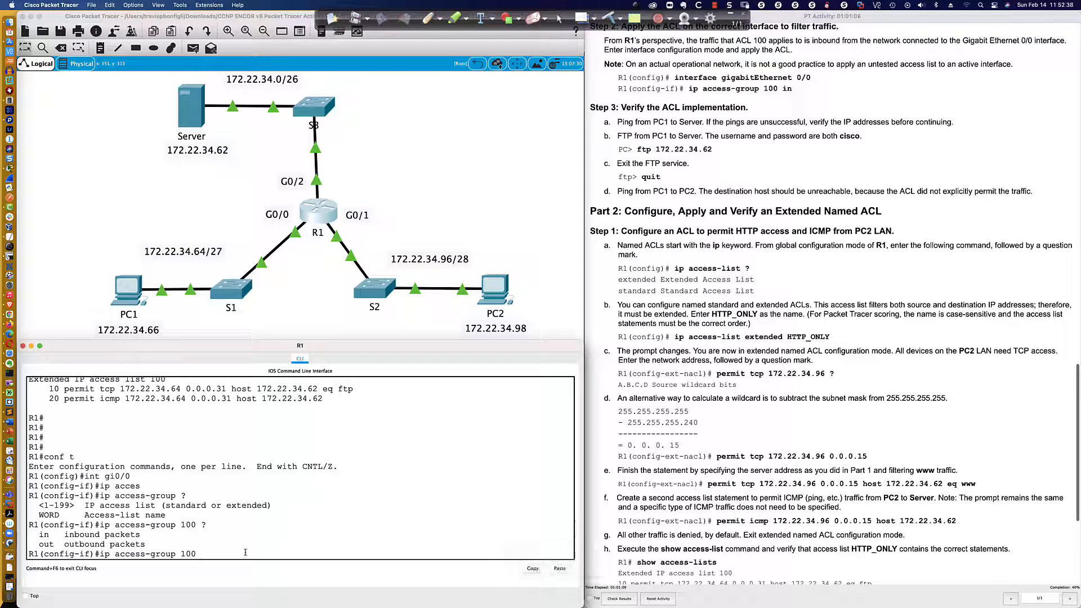
text(out)
key(Return)
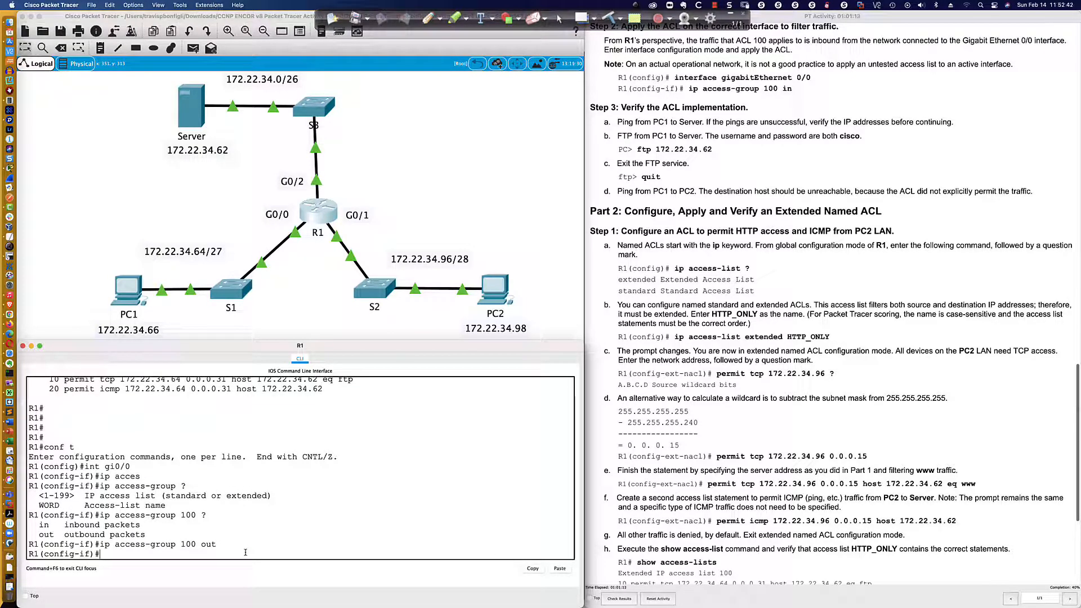
key(Up)
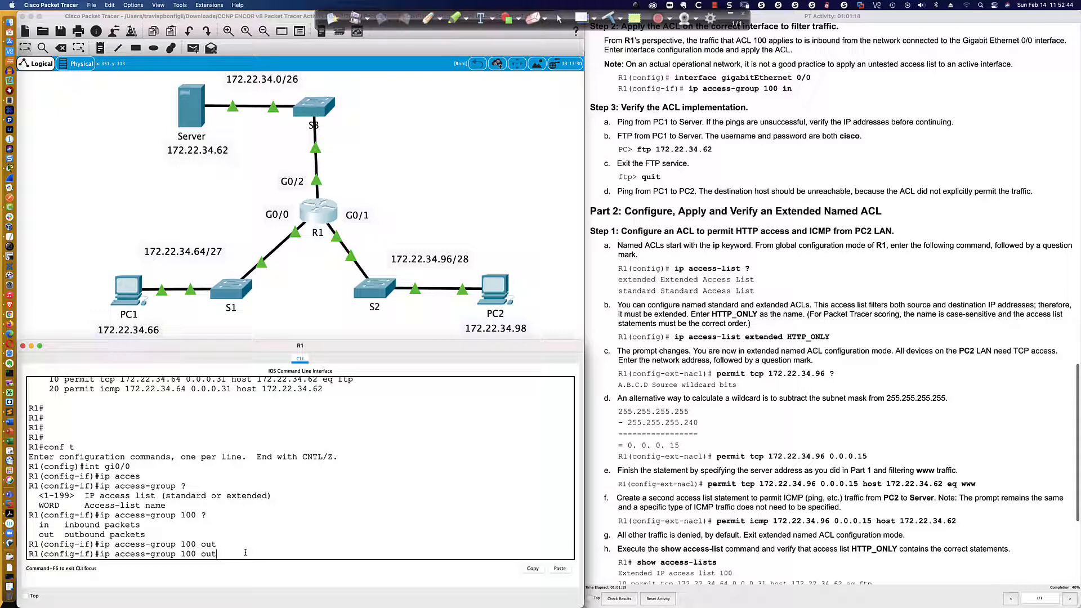
key(Up)
key(Up)
key(Up)
key(Up)
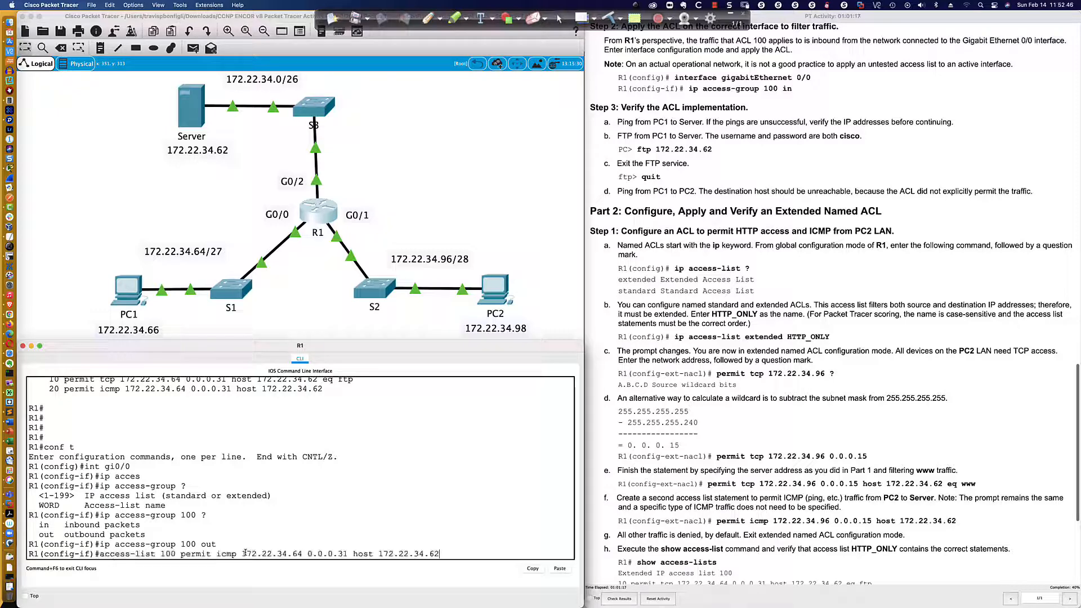
key(ctrl+z)
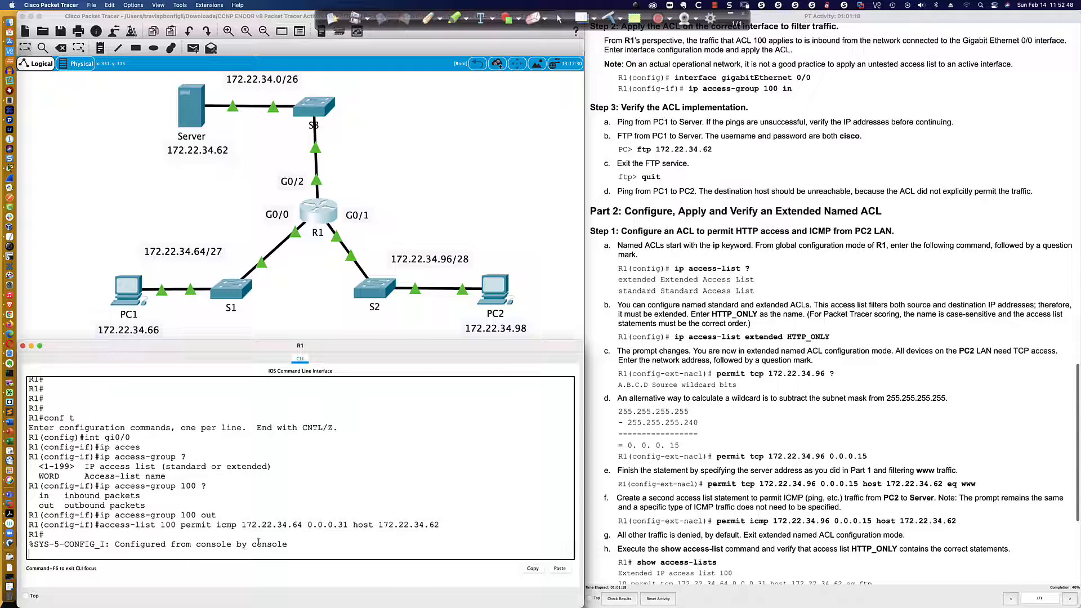
Repeat the ping from PC1 to the server at 172.22.34.62 with ACL 100 applied outbound.
click(109, 291)
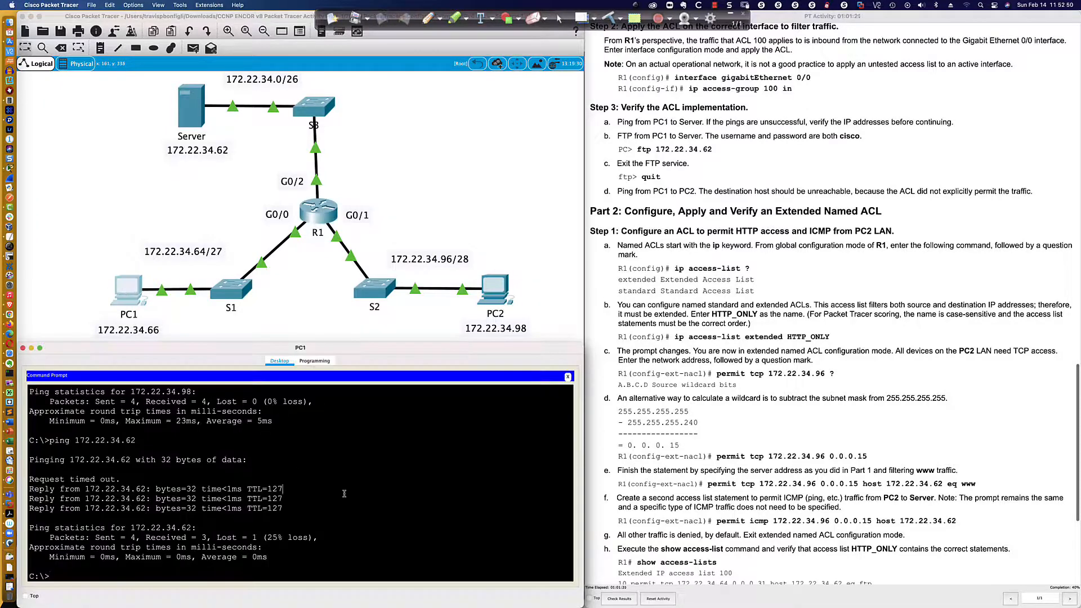
text(ping 172.22.34.62)
key(Return)
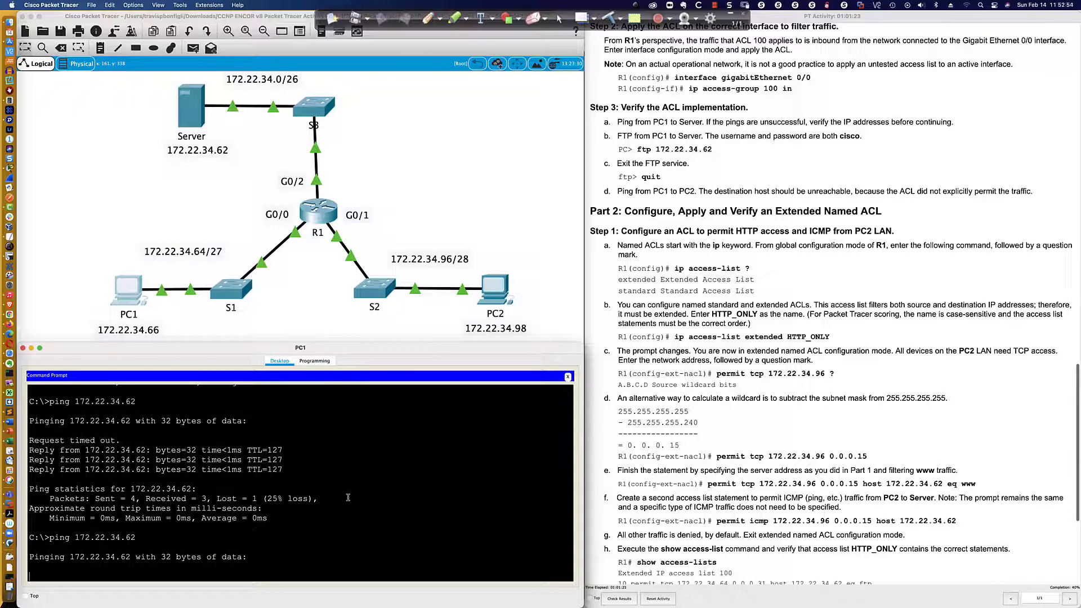
scroll(209, 145, up, 2)
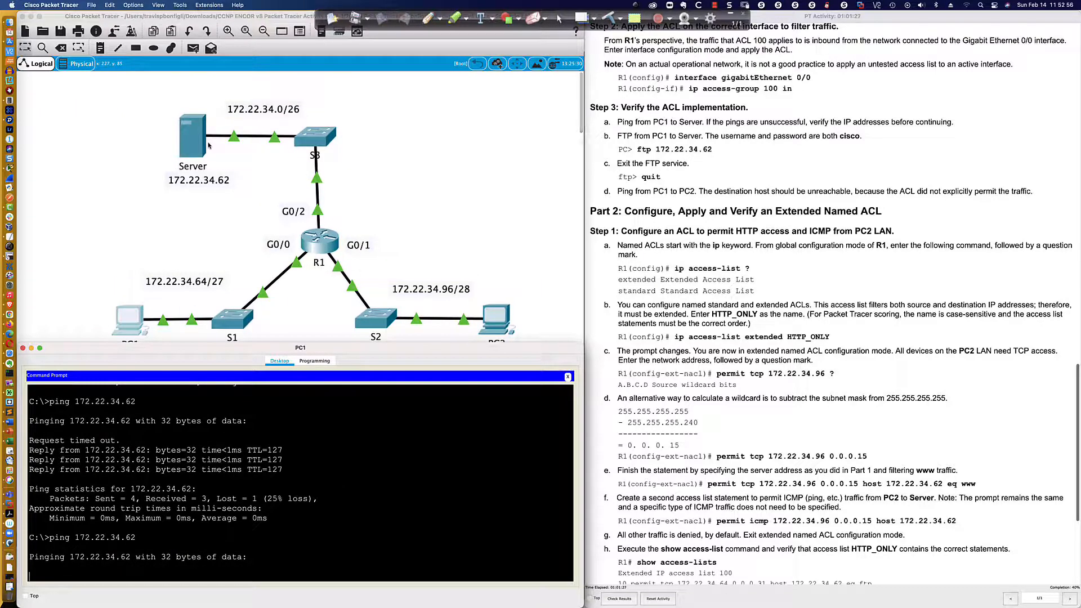
scroll(208, 146, down, 2)
scroll(208, 145, up, 1)
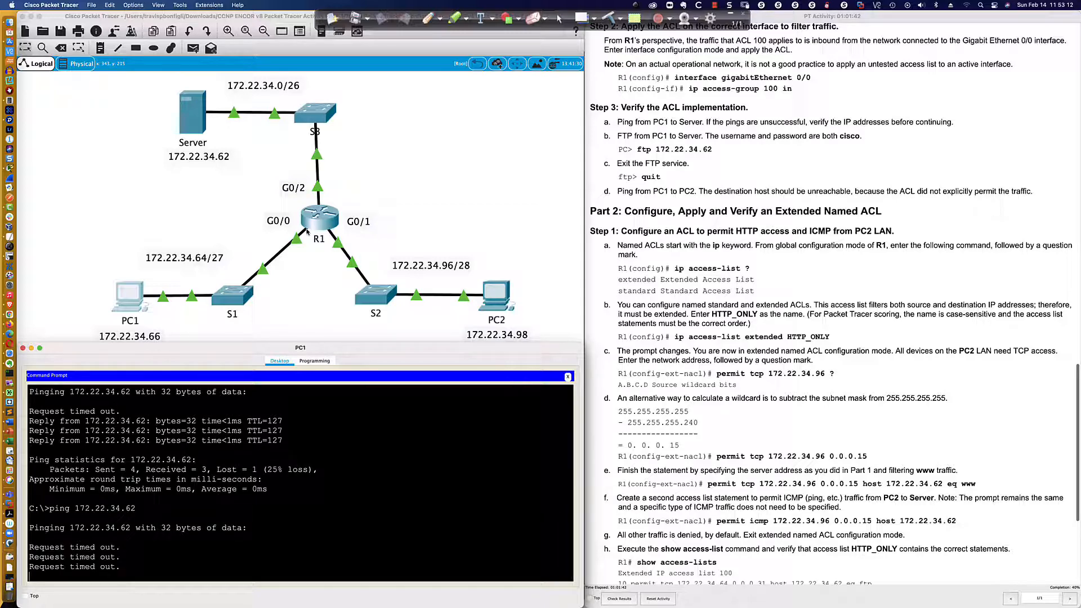
Highlight the two ACL 100 entries in R1's CLI and compare them with PC1's ping output.
click(307, 231)
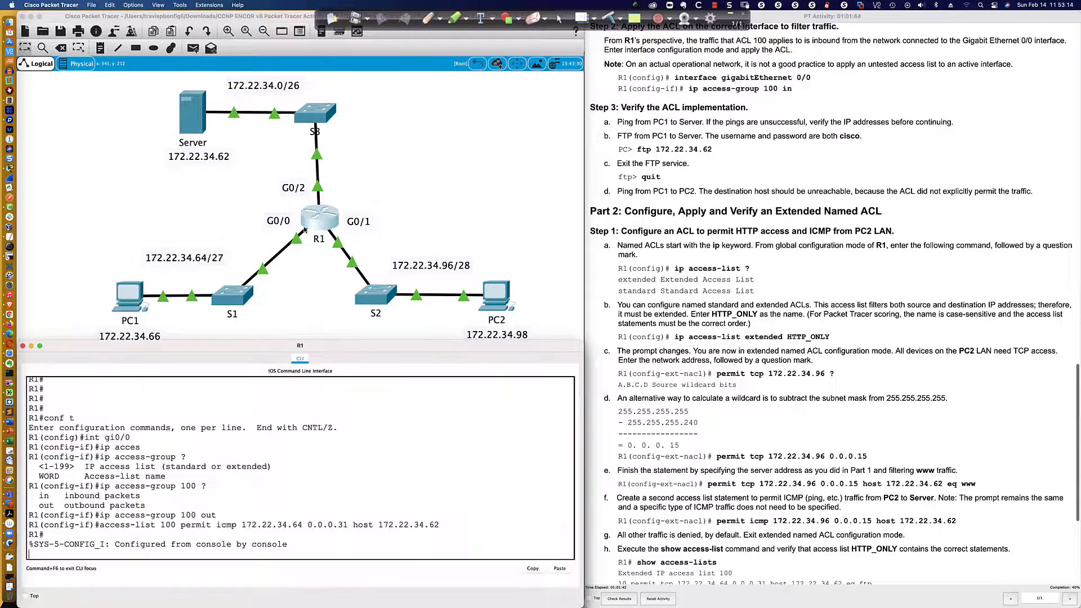
scroll(242, 446, up, 5)
scroll(242, 446, up, 1)
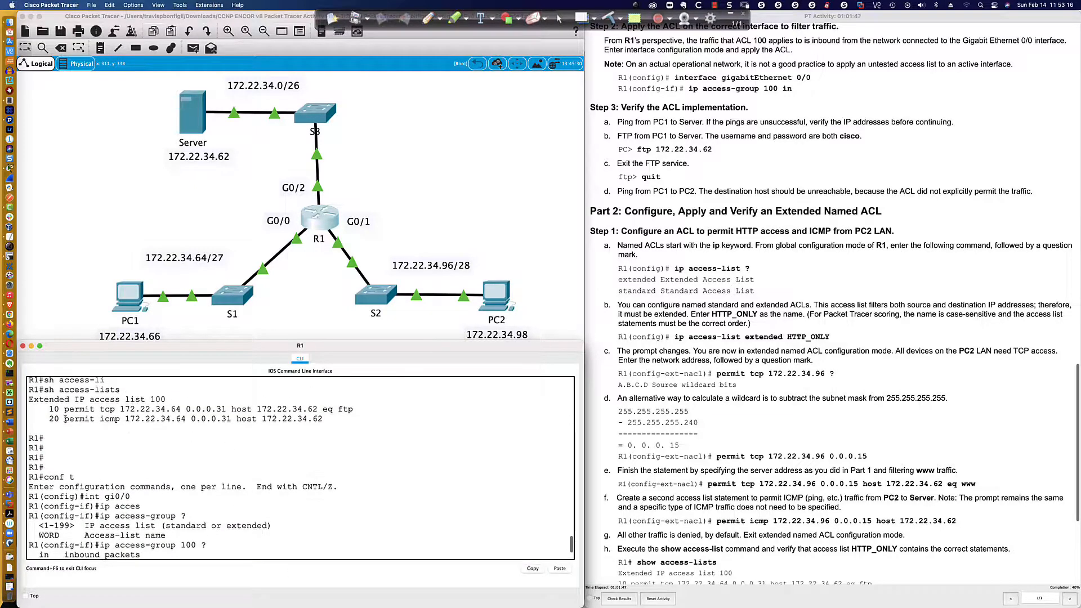
drag(49, 409, 325, 419)
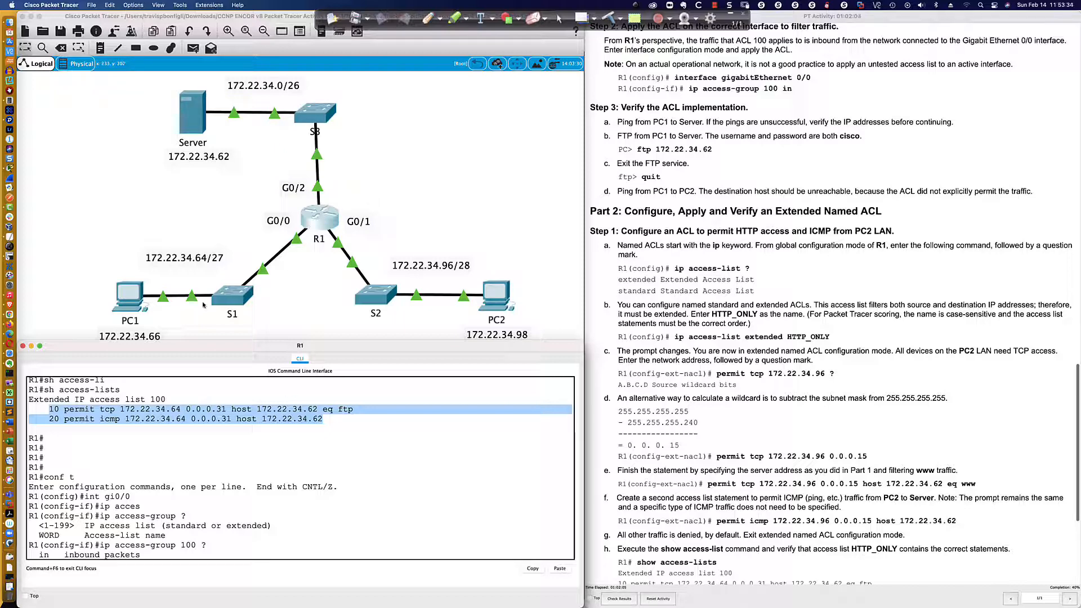
click(133, 299)
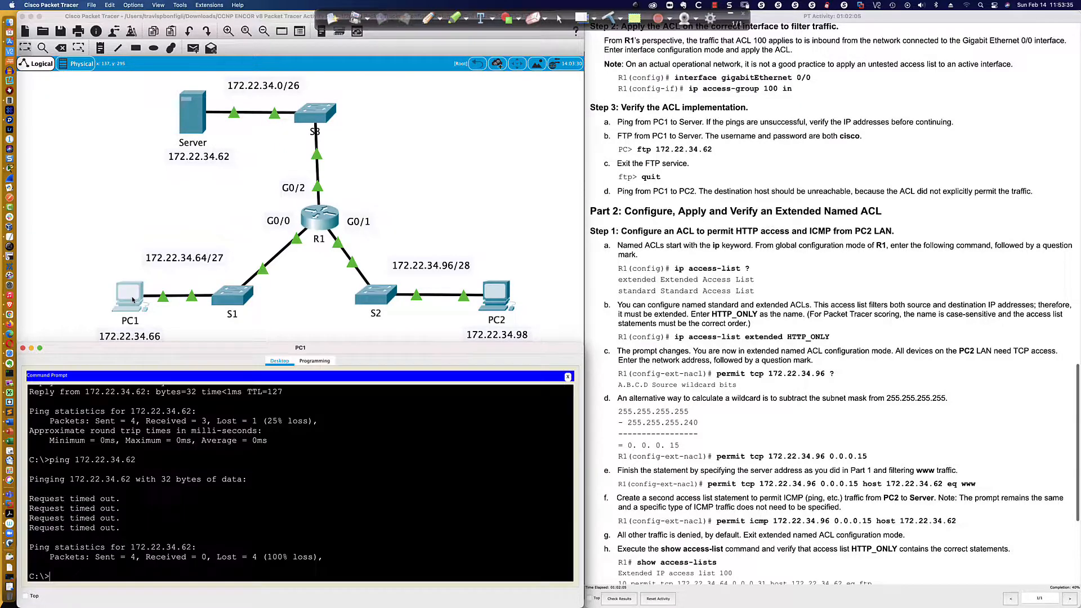
click(313, 235)
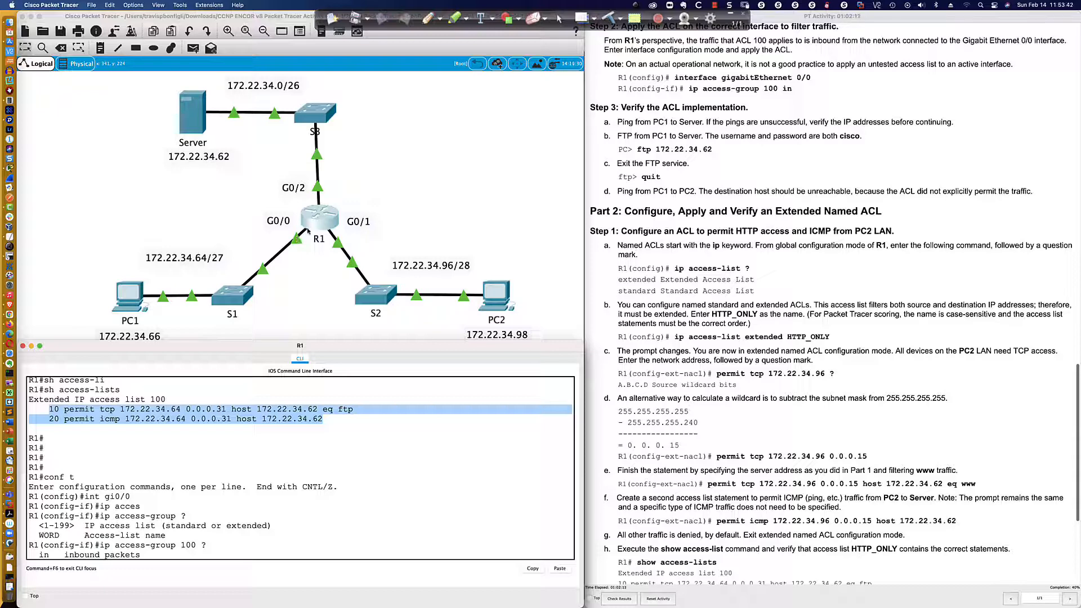
Draw the server-to-PC1 path out of G0/0 with the pen, and outline the server address and the ACL's source and destination parts.
click(428, 18)
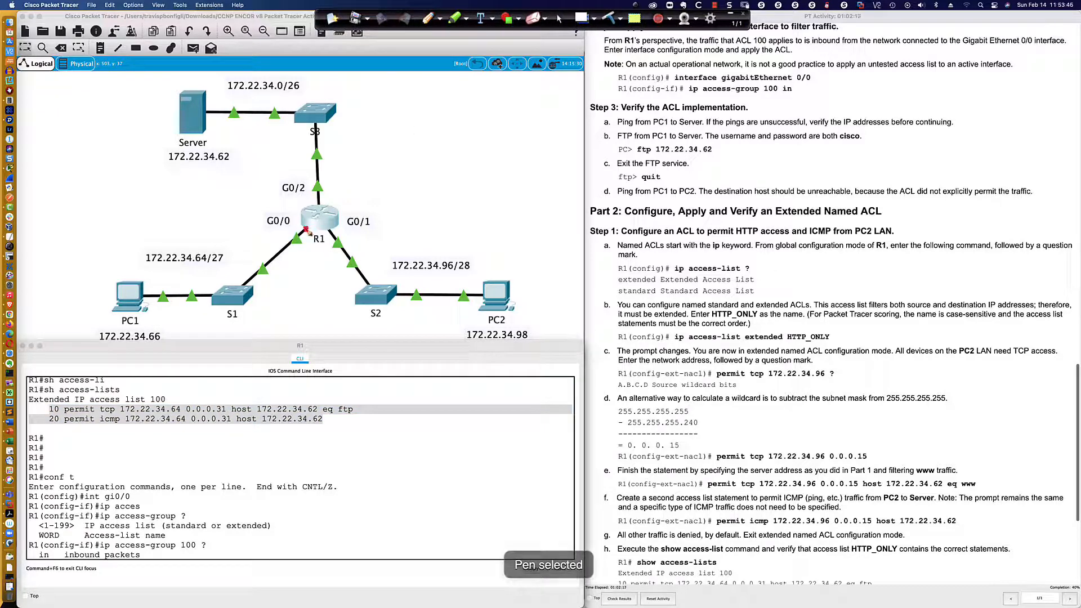
drag(306, 226, 284, 243)
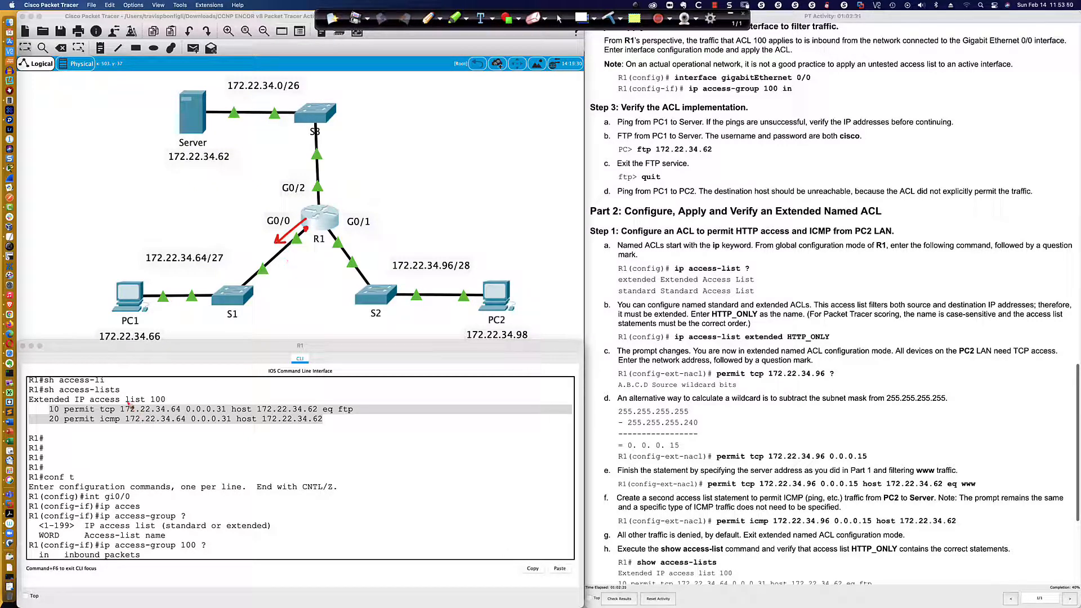
mouse_move(129, 401)
mouse_down()
mouse_move(104, 402)
mouse_move(98, 426)
mouse_move(236, 430)
mouse_move(231, 399)
mouse_move(125, 401)
mouse_up()
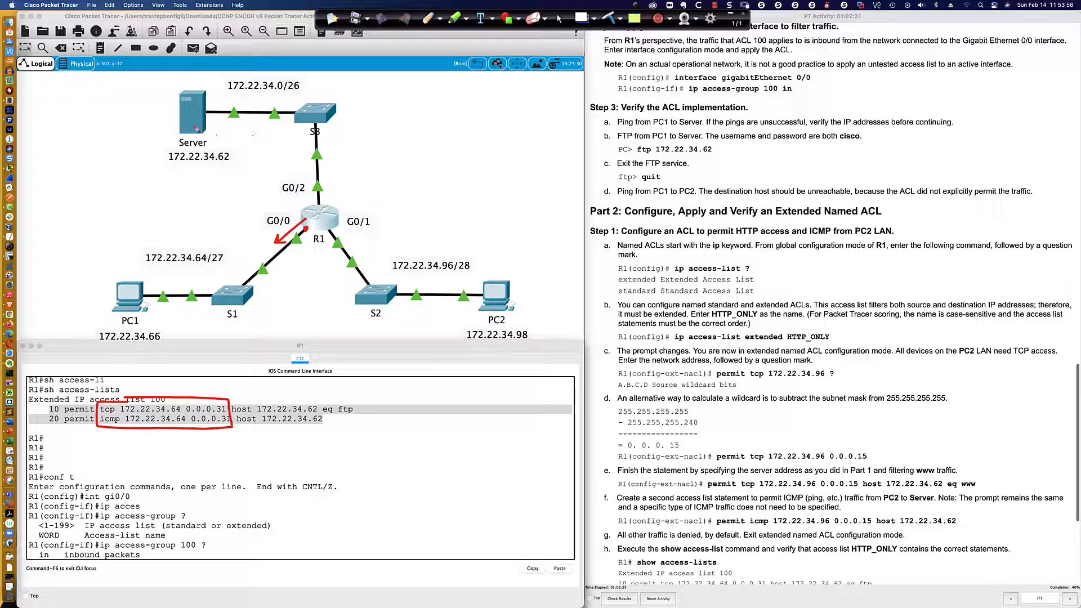
mouse_move(195, 126)
mouse_down()
mouse_move(295, 126)
mouse_move(315, 186)
mouse_move(307, 209)
mouse_up()
mouse_move(182, 143)
mouse_down()
mouse_move(163, 147)
mouse_move(188, 174)
mouse_move(240, 150)
mouse_move(171, 145)
mouse_up()
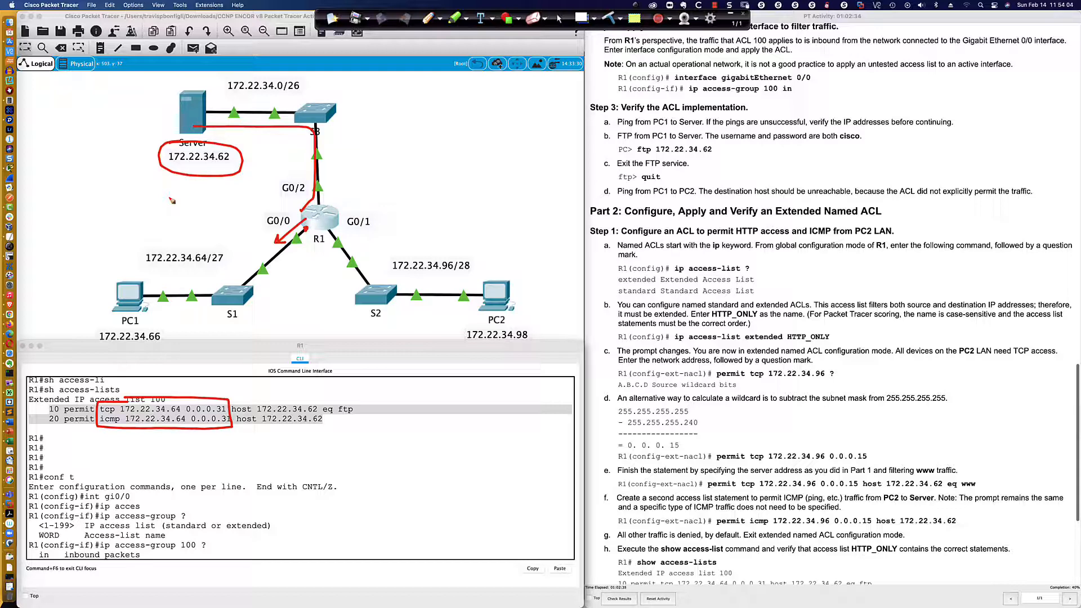
mouse_move(289, 397)
mouse_down()
mouse_move(249, 404)
mouse_move(256, 435)
mouse_move(350, 435)
mouse_move(347, 406)
mouse_move(288, 402)
mouse_up()
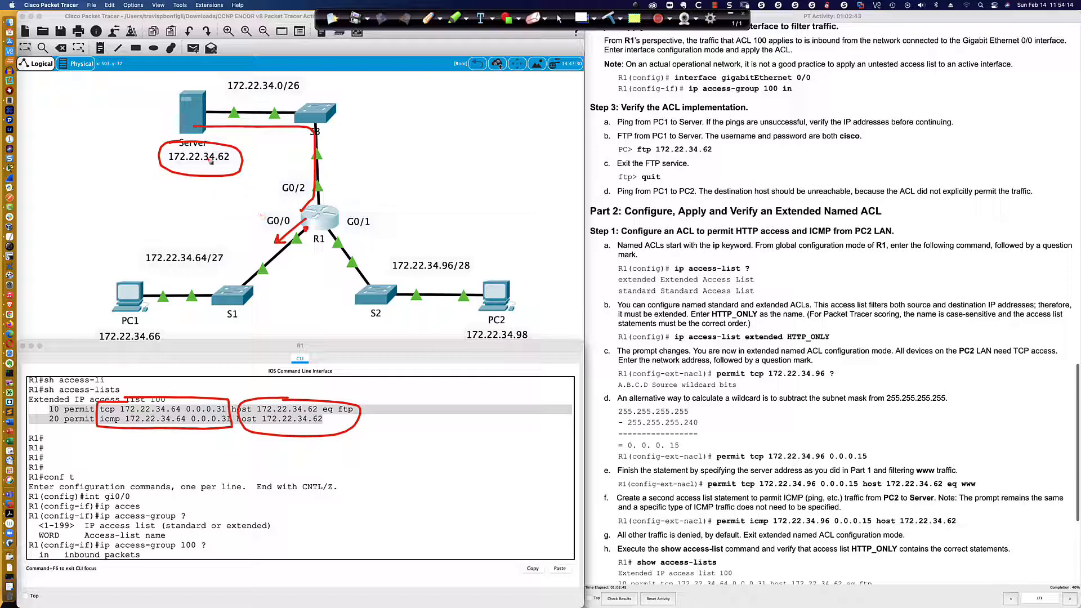
Circle the 172.22.34.64/27 network label, draw an arrow beneath the ACL 100 entries, and clear all pen annotations.
mouse_move(168, 241)
mouse_down()
mouse_move(141, 262)
mouse_move(225, 270)
mouse_move(141, 246)
mouse_up()
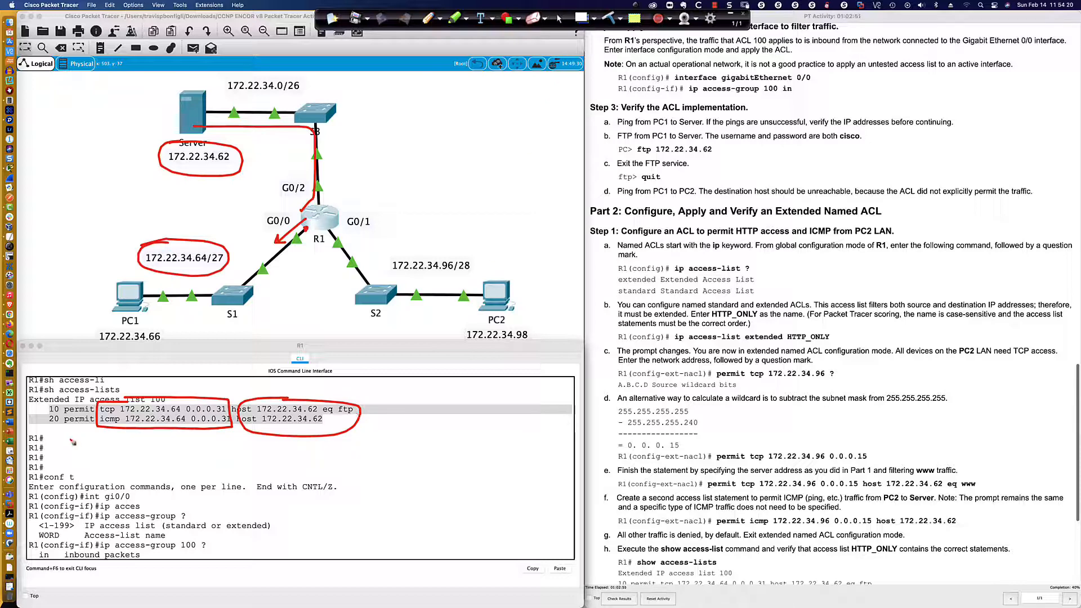
drag(53, 434, 172, 438)
click(559, 19)
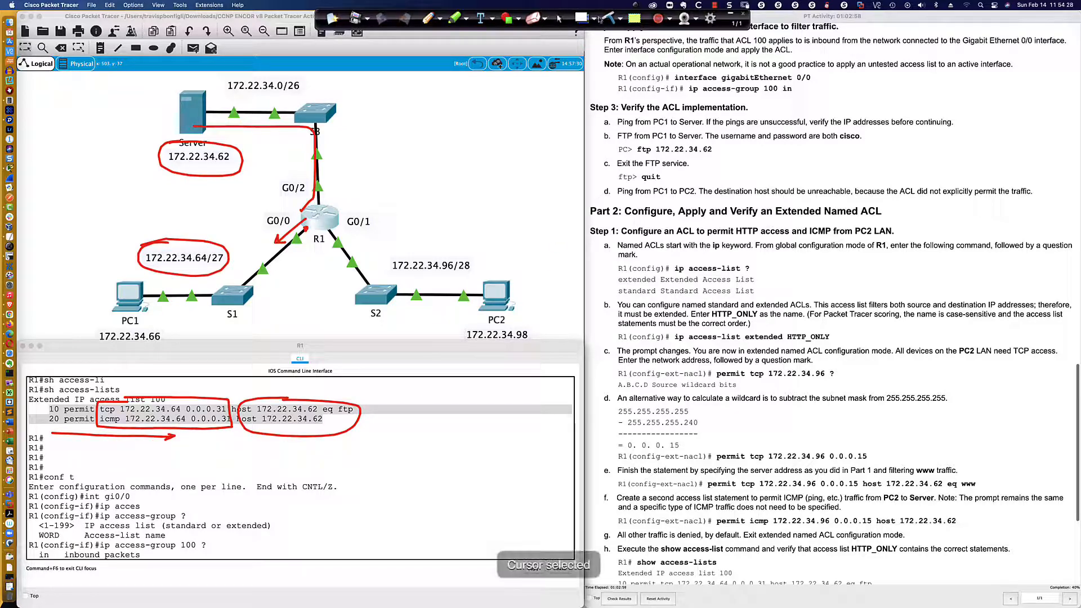
click(611, 17)
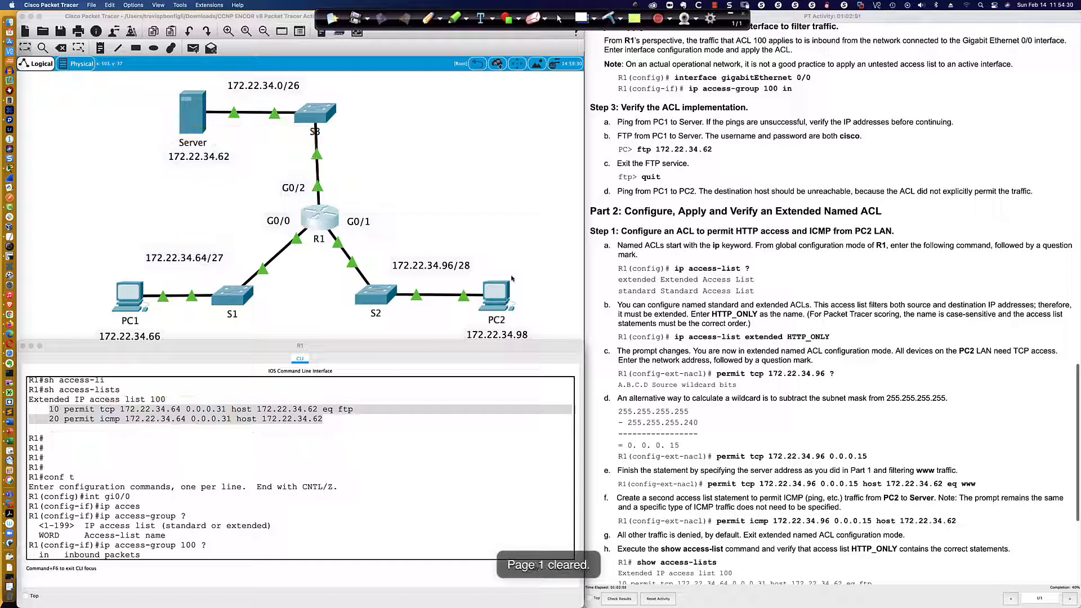
Open PC2's command prompt and place its window below the network topology.
click(496, 294)
click(575, 228)
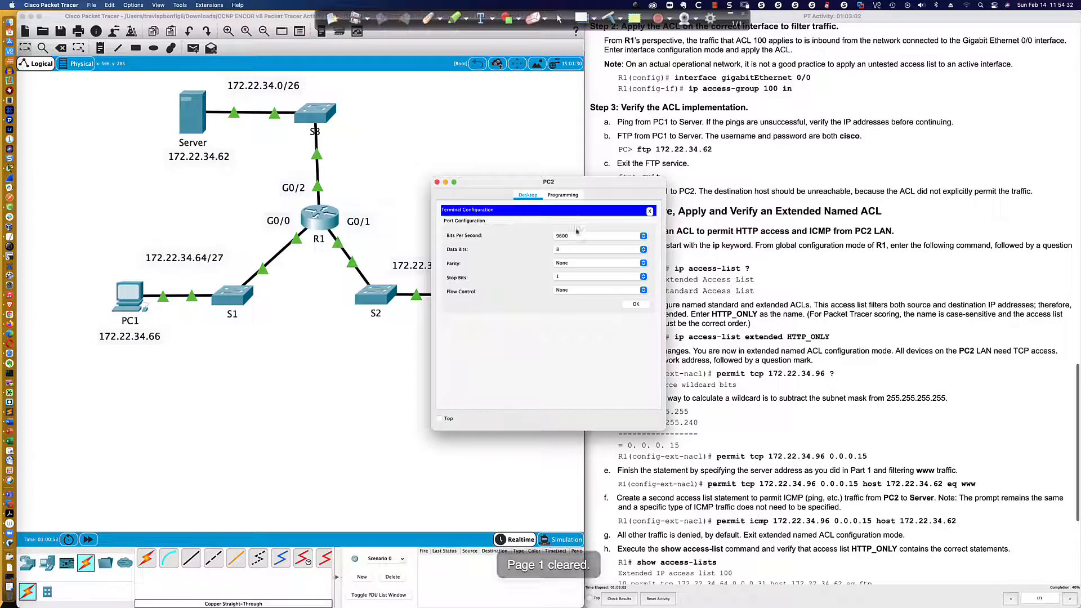
drag(591, 184, 587, 372)
click(236, 387)
click(205, 405)
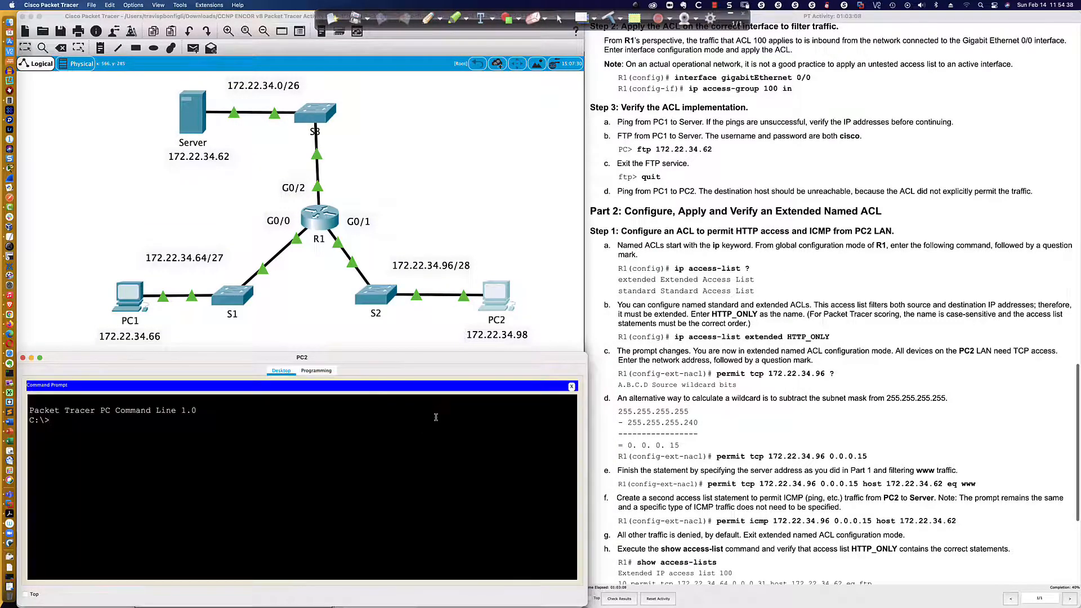
Ping PC1 at 172.22.34.66 from PC2's command prompt with ACL 100 applied outbound on G0/0.
text(ping 172.22.34.)
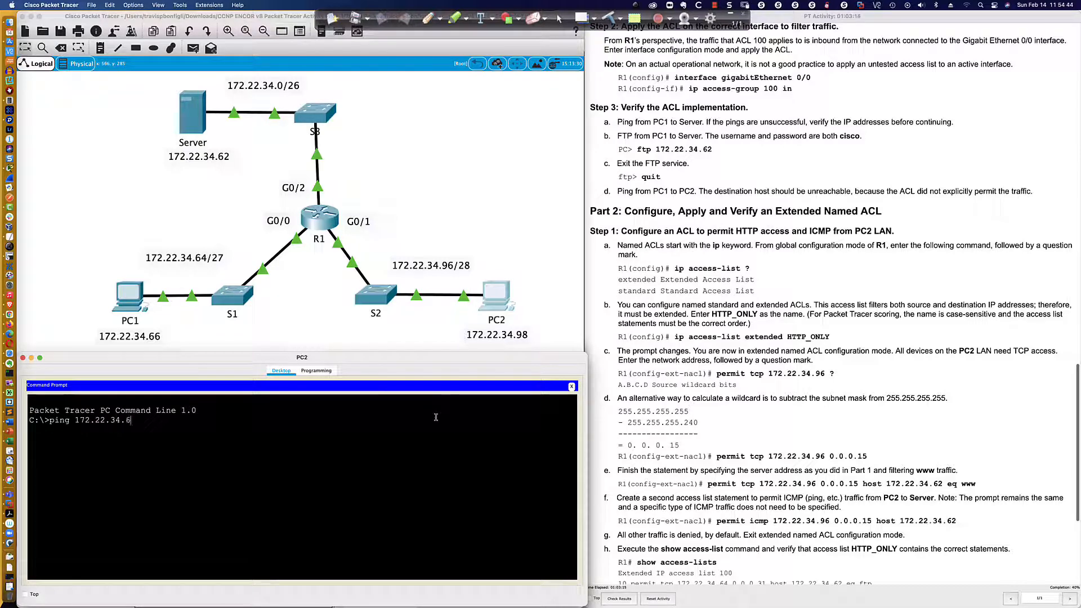
text(66)
key(Return)
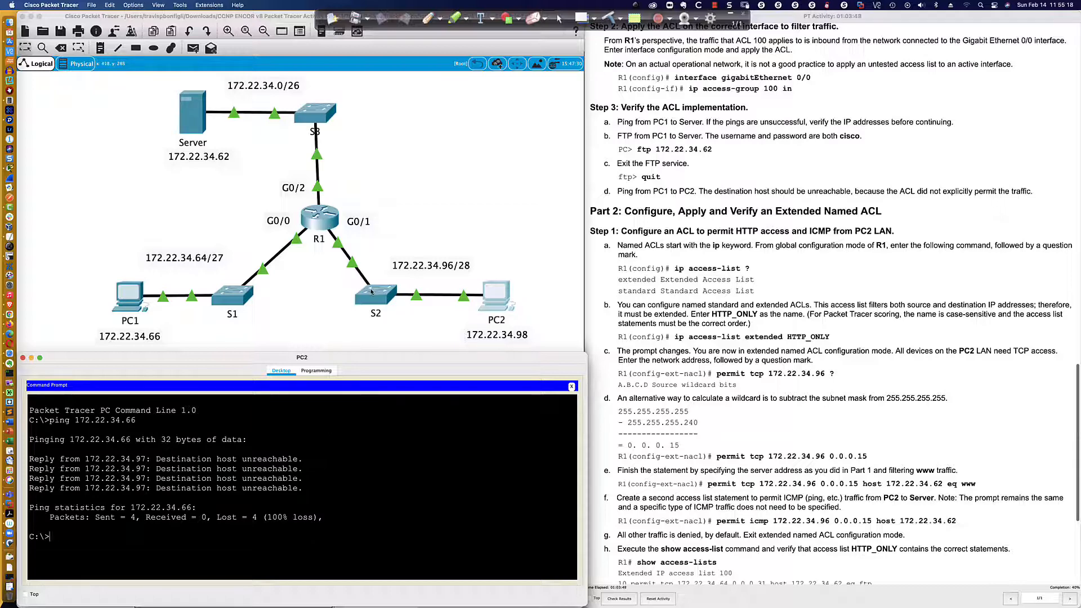
Return to R1's CLI and enter interface configuration mode for g0/0 from global configuration.
click(359, 276)
click(324, 323)
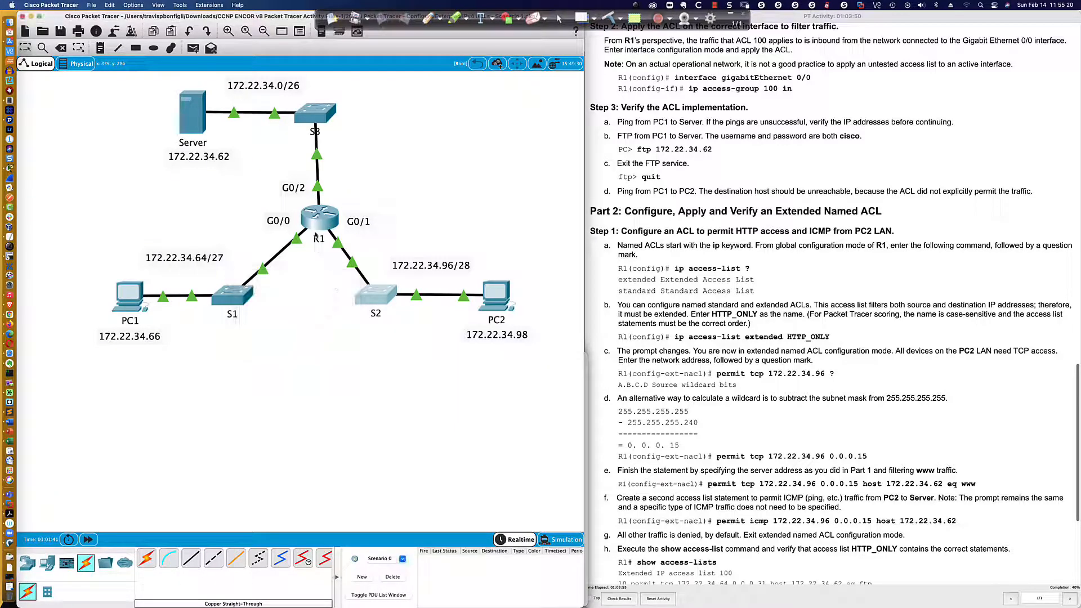
click(319, 223)
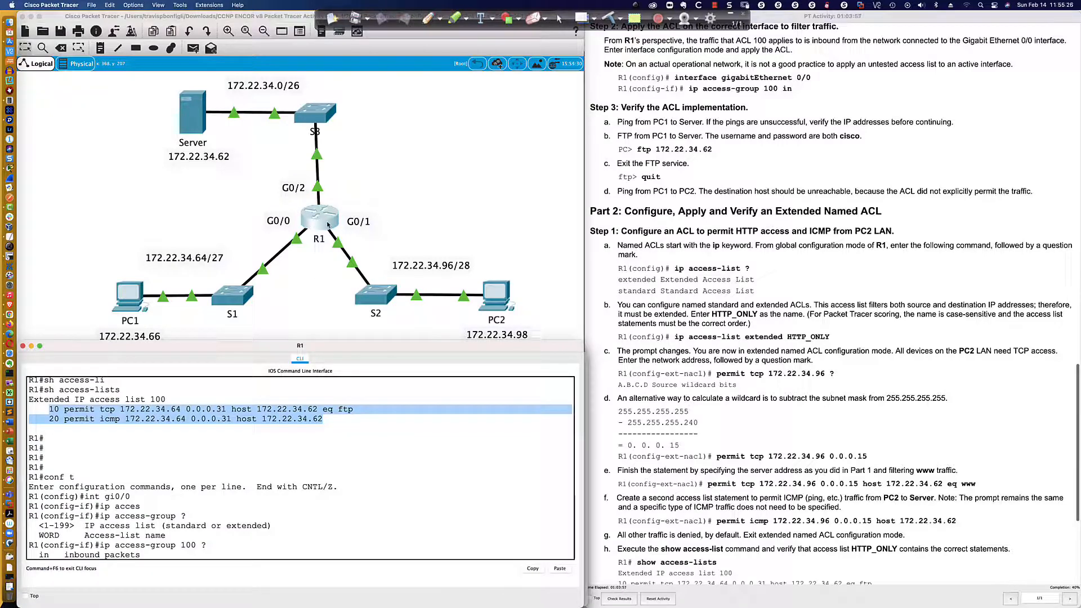
click(406, 493)
scroll(409, 503, down, 5)
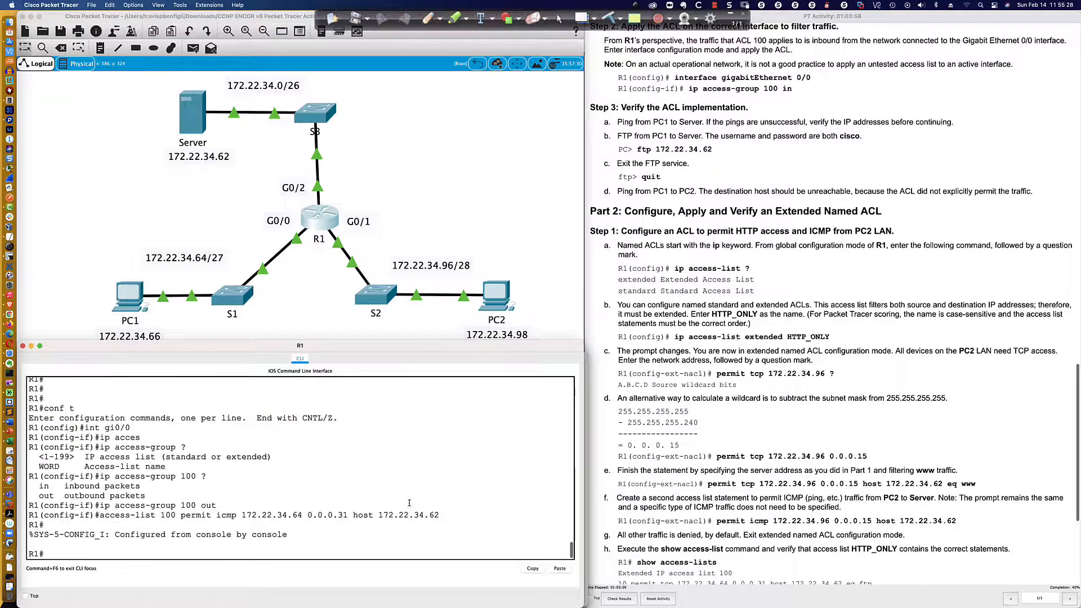
text(conf t)
key(Return)
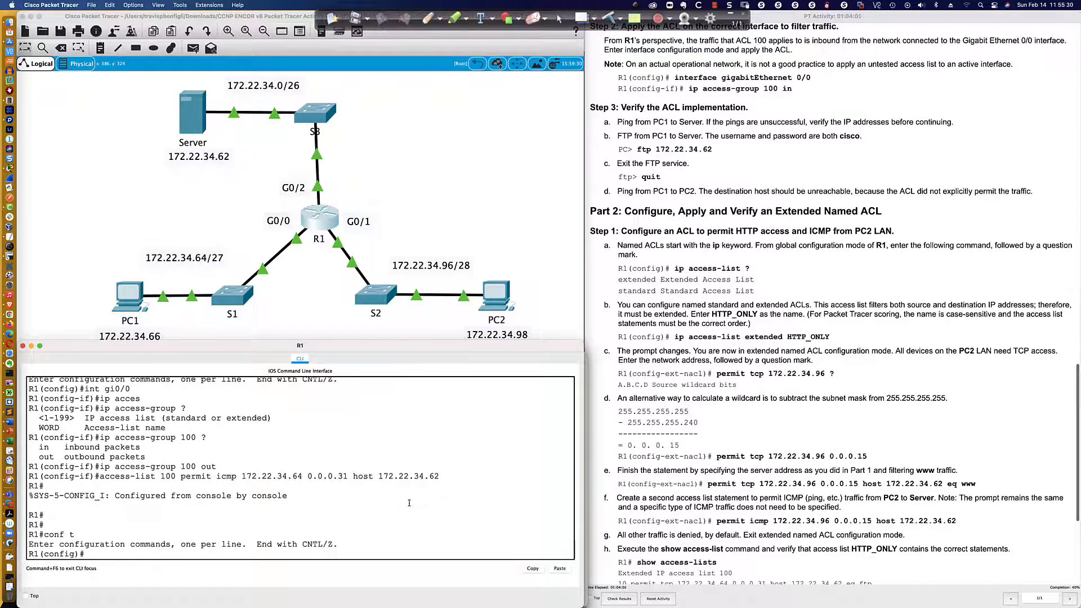
text(int g0/0)
key(Return)
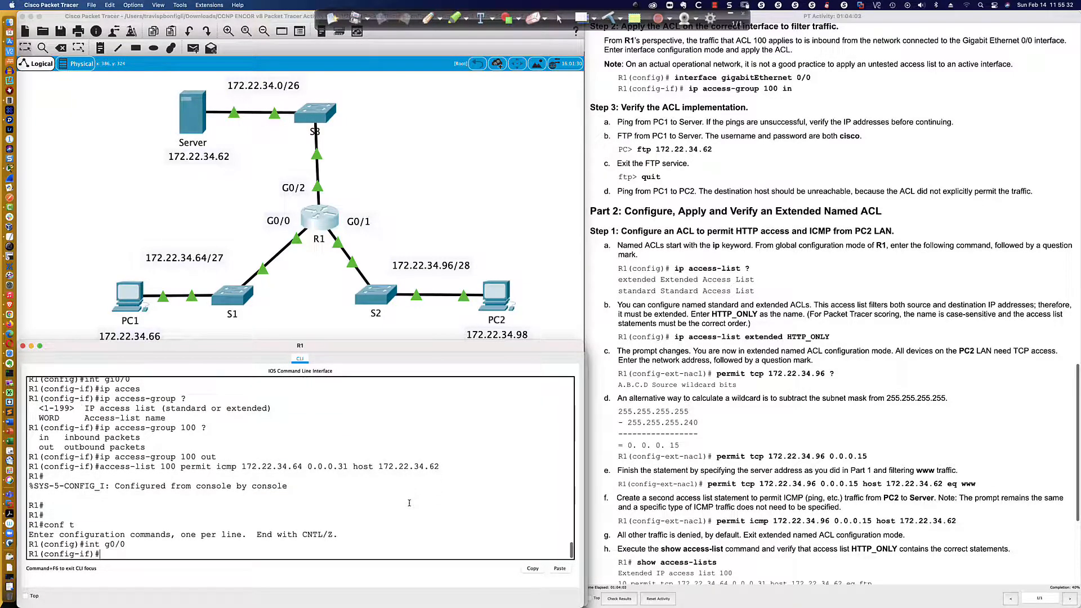
Remove the outbound ACL from R1's g0/0 interface with no ip access-group 100 out.
text(no ip acc)
key(Tab)
text(100 out)
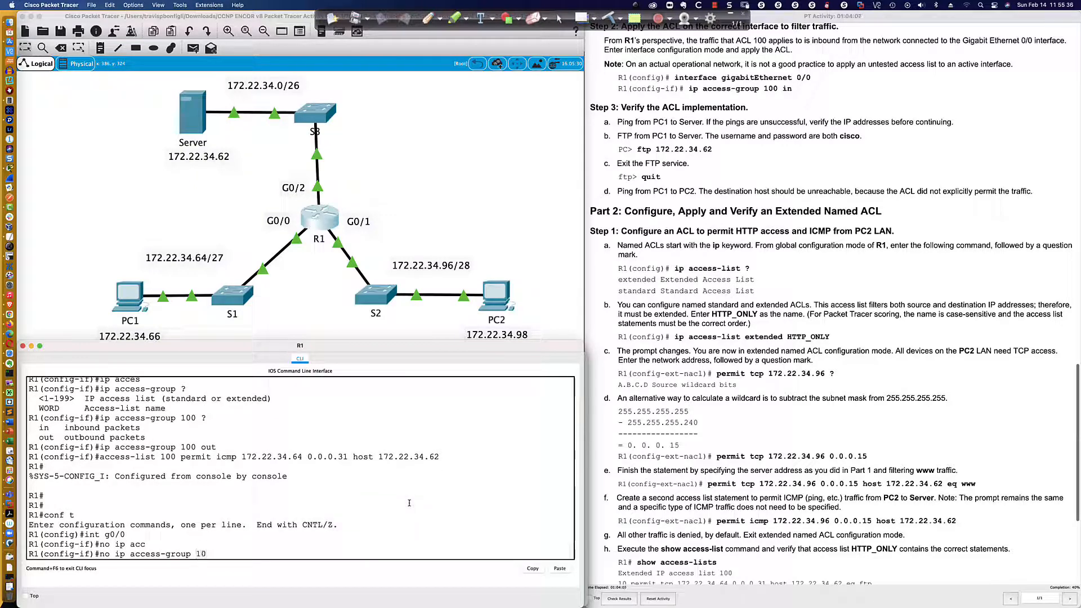
key(Return)
key(Return)
key(Return)
key(Return)
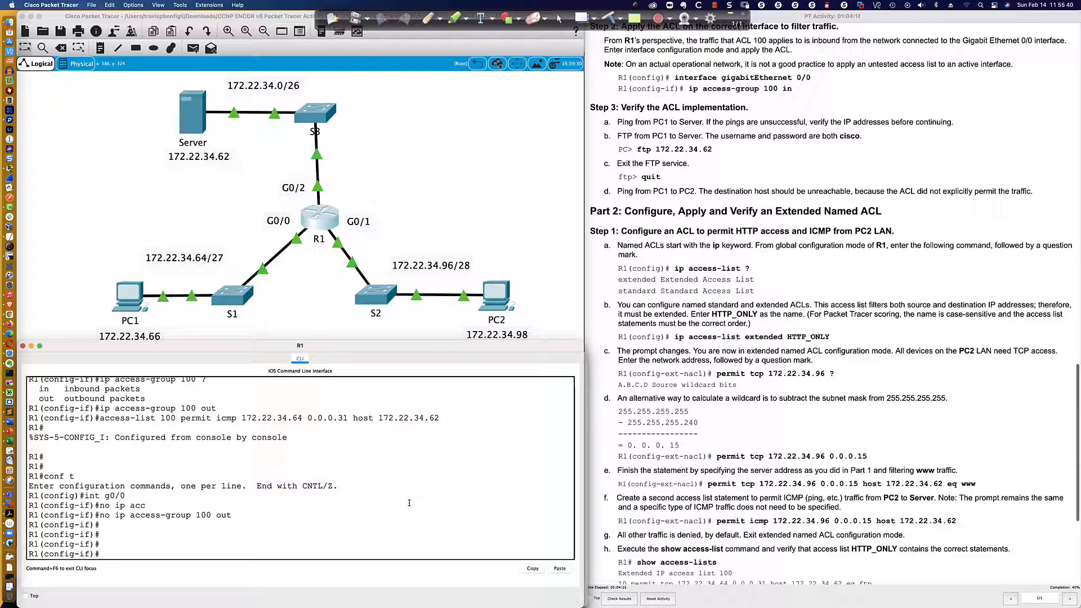
key(Return)
key(Return)
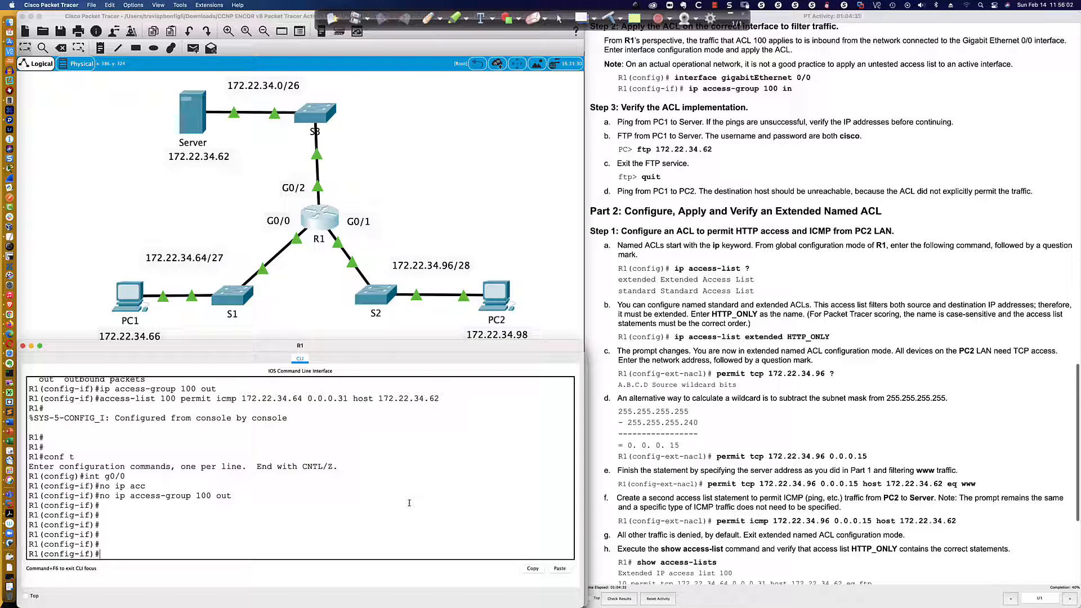
Write the command ip access-group 100 in at R1's g0/0 interface prompt without executing it.
text(ip access)
key(Tab)
text(100 in)
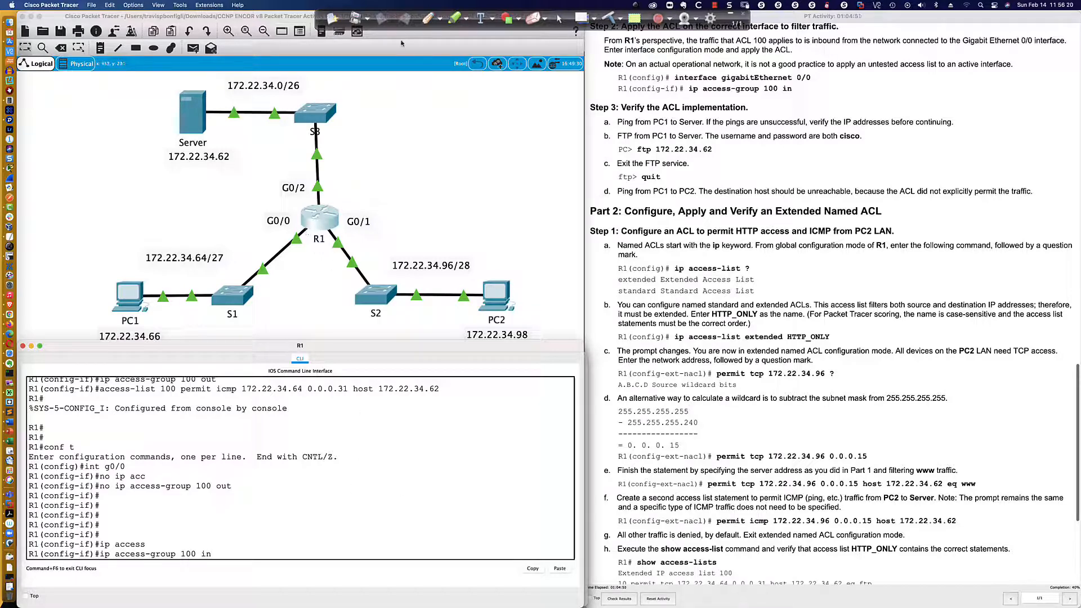
Draw the path from PC1 through S1 into R1's G0/0 with the pen, and sketch two extra devices attached to S1.
click(428, 18)
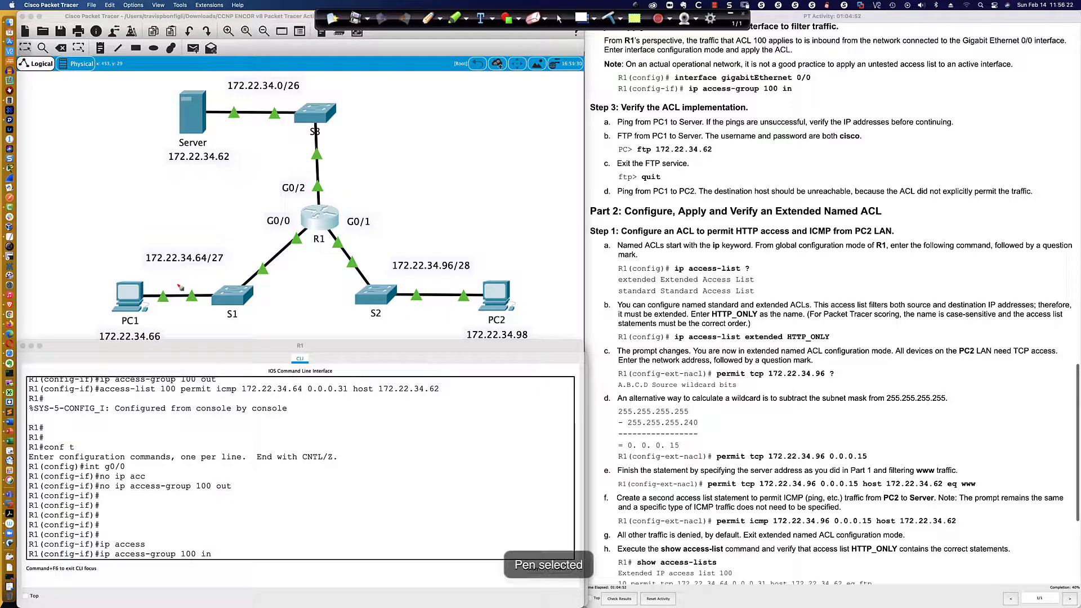
mouse_move(143, 285)
mouse_down()
mouse_move(242, 283)
mouse_move(287, 244)
mouse_up()
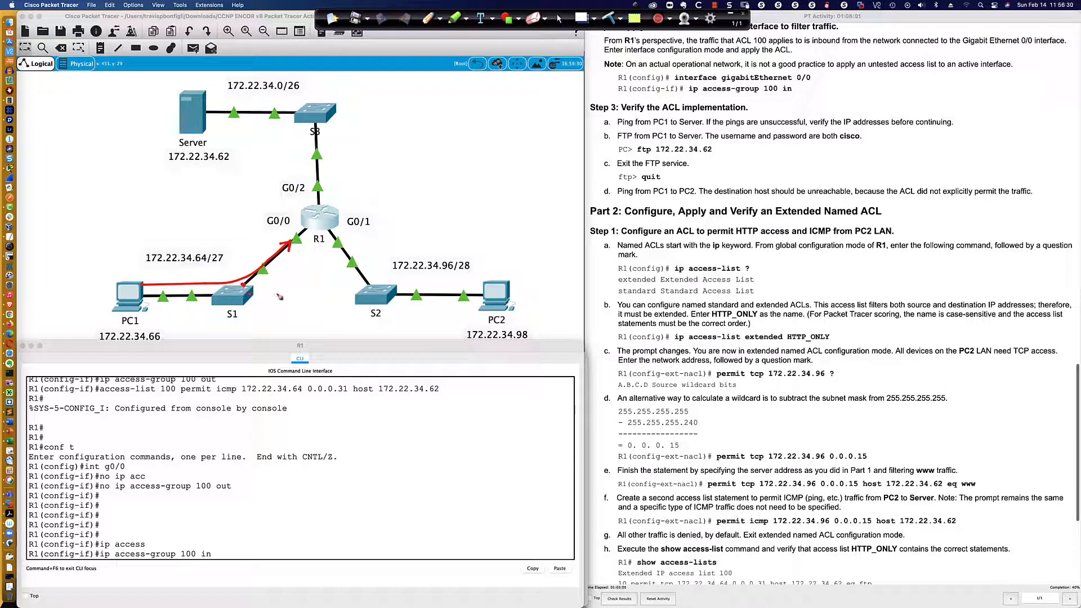
mouse_move(247, 293)
mouse_down()
mouse_move(278, 310)
mouse_move(309, 290)
mouse_up()
mouse_move(234, 316)
mouse_down()
mouse_move(220, 329)
mouse_move(248, 337)
mouse_move(232, 318)
mouse_up()
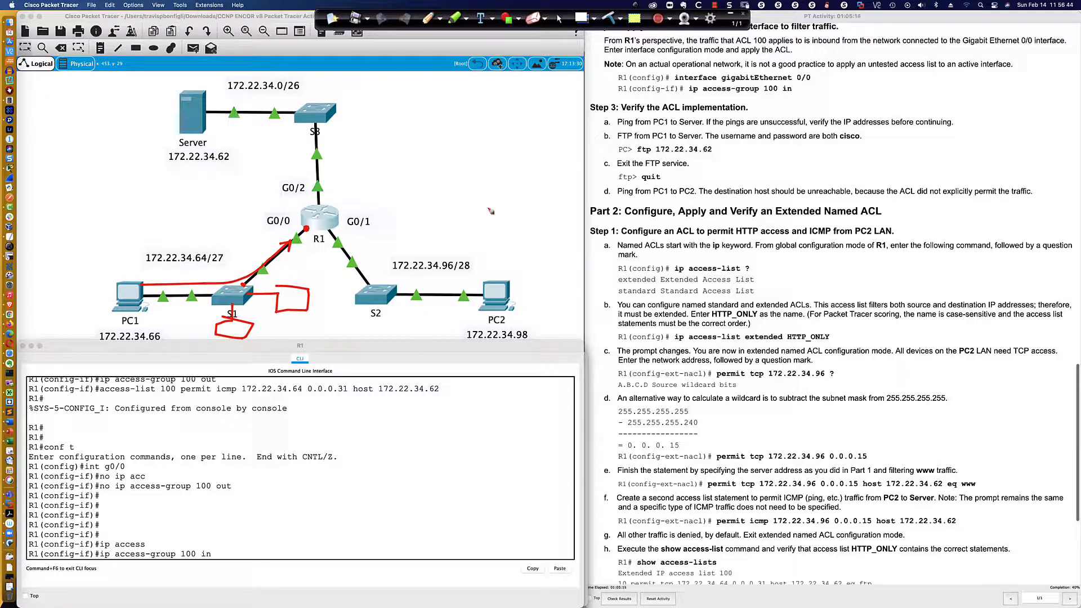
click(560, 19)
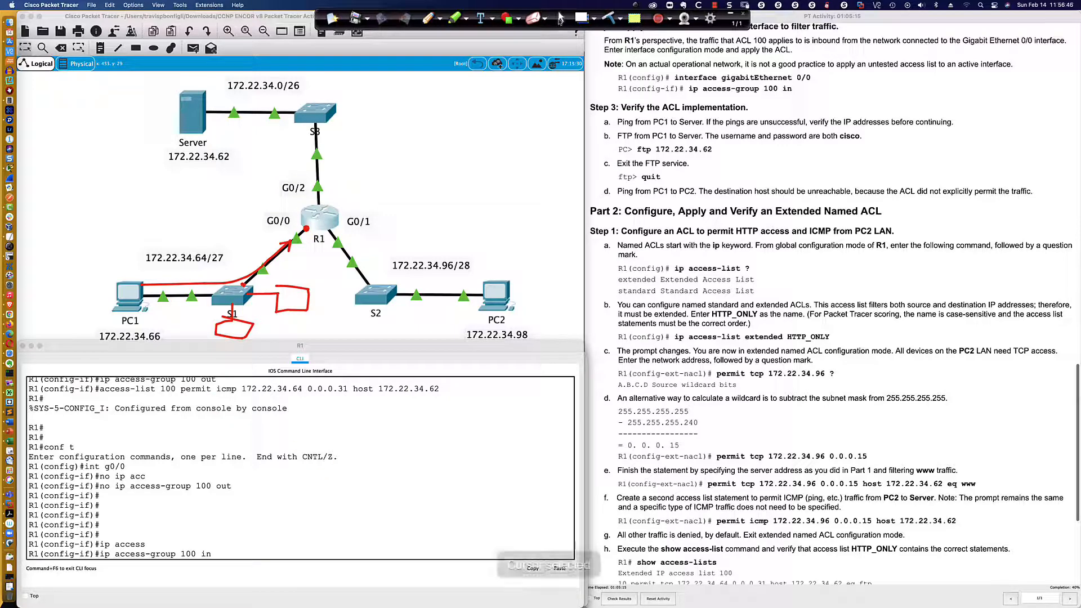
Execute the inbound ACL 100 assignment on g0/0 and list R1's access lists with do sh access-list.
click(330, 521)
key(Return)
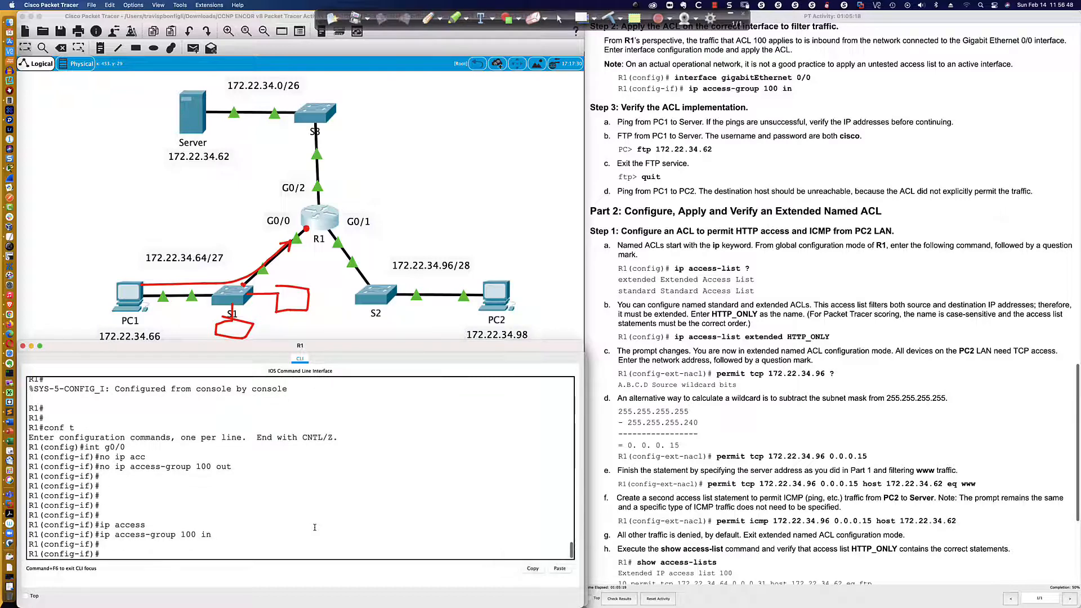
text(do sh access-list)
key(Return)
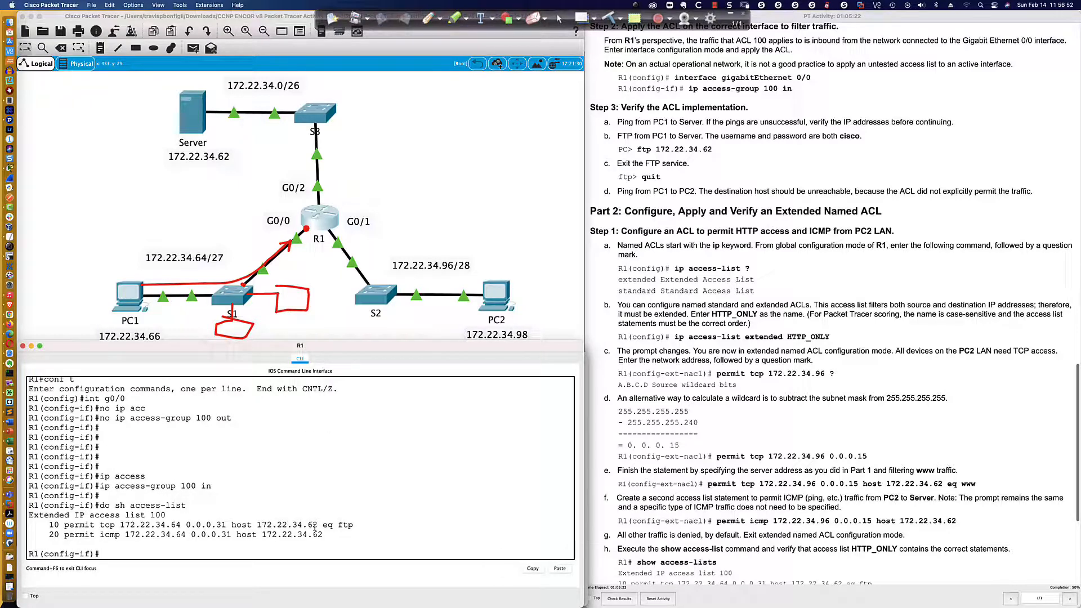
Highlight the source, protocol and destination parts of the two ACL 100 entries in R1's CLI to review them.
drag(119, 525, 230, 533)
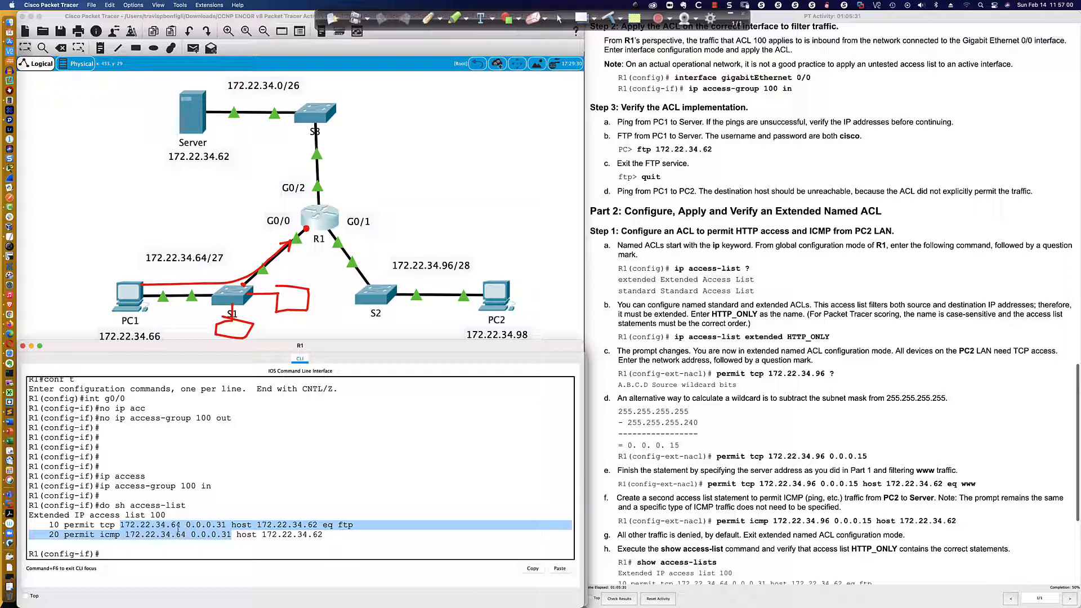
drag(96, 527, 125, 535)
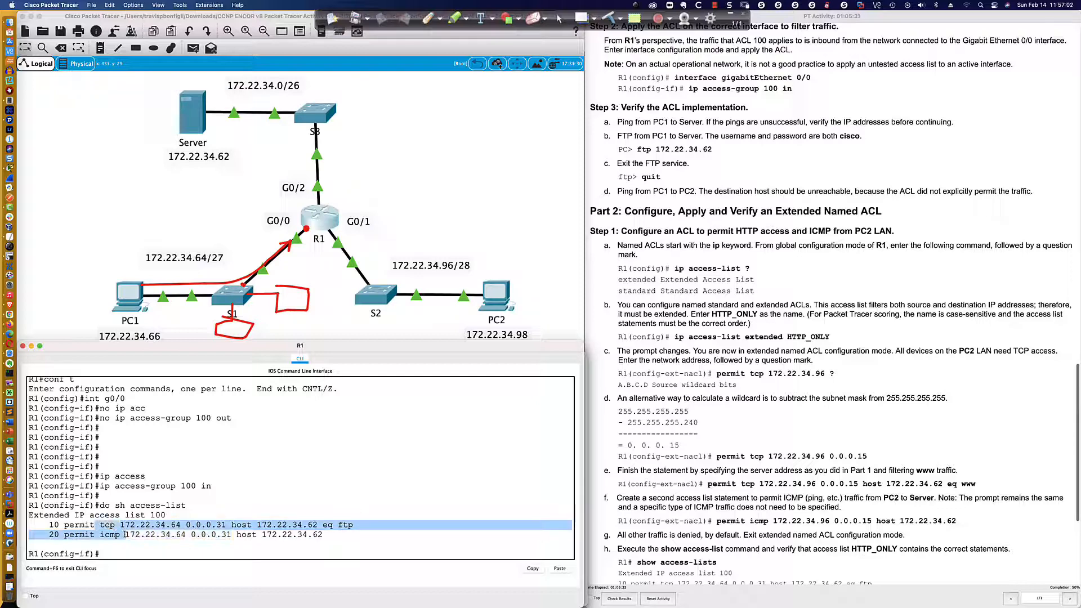
click(197, 528)
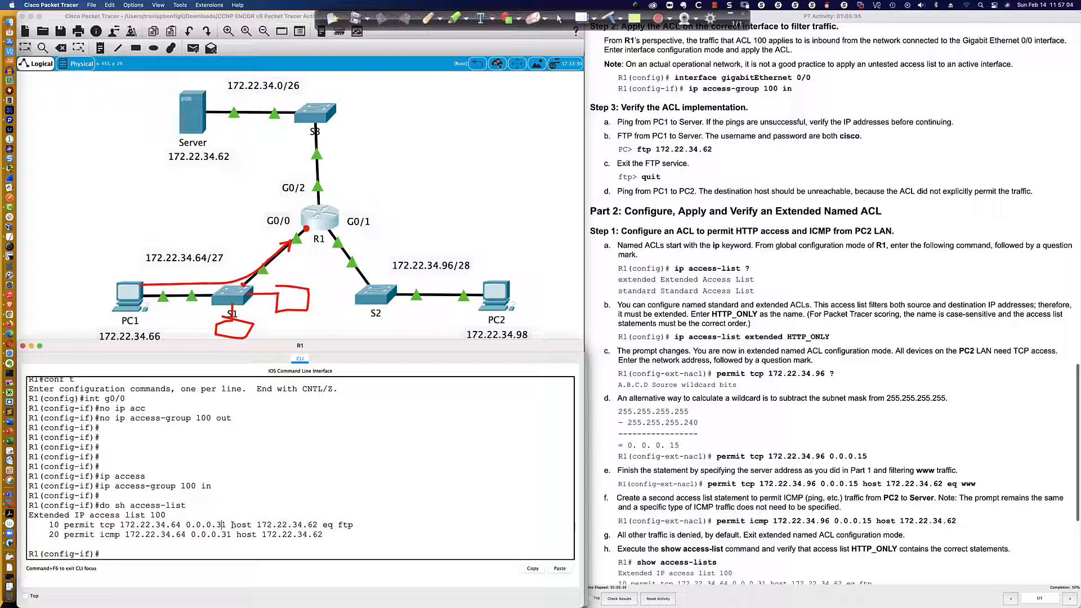
drag(232, 526, 354, 526)
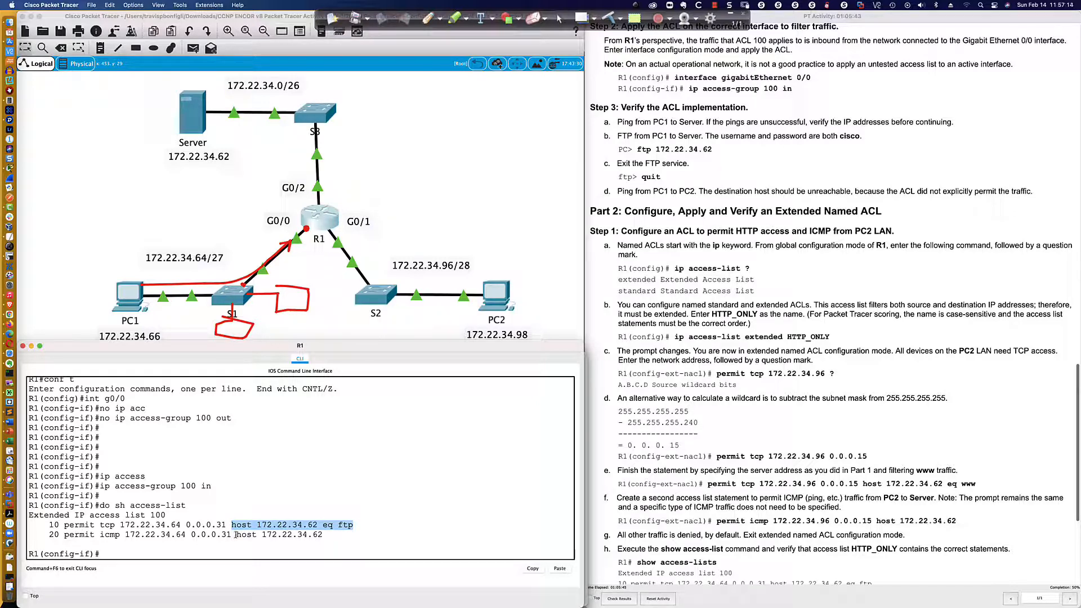
drag(235, 535, 324, 535)
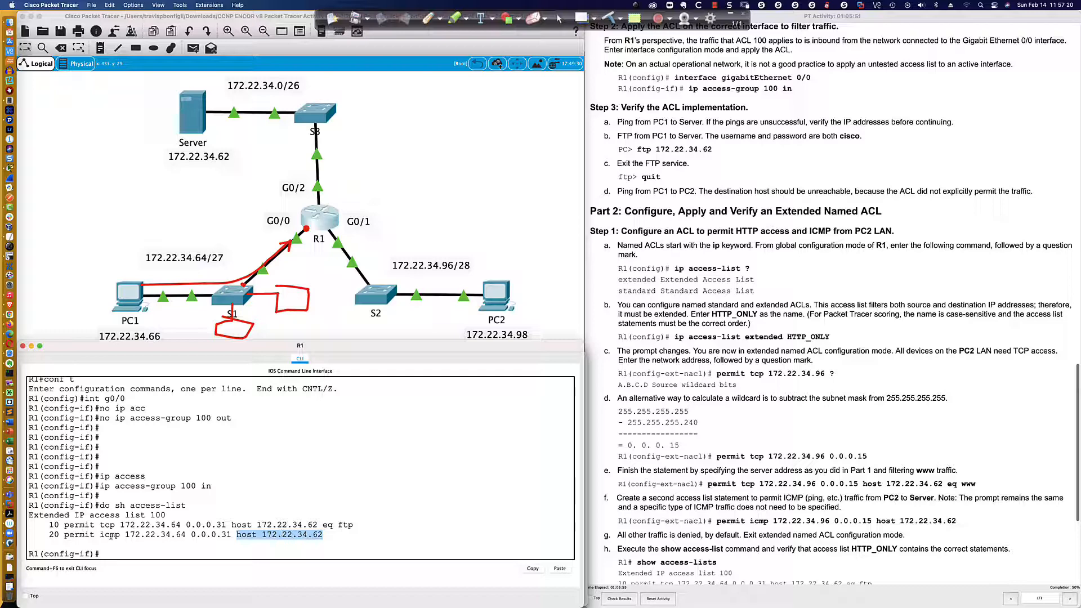
click(113, 557)
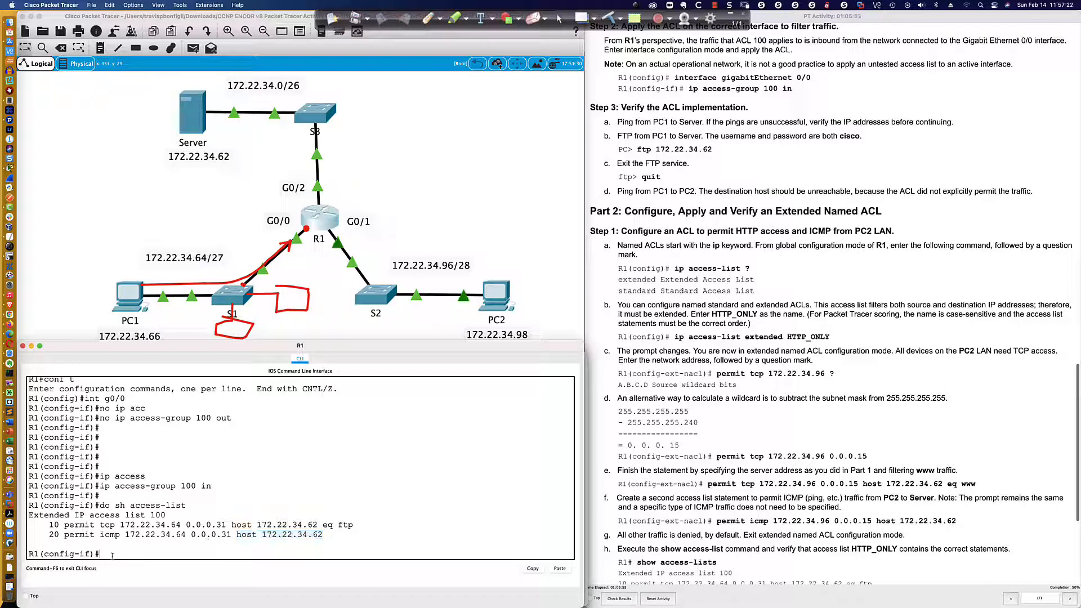
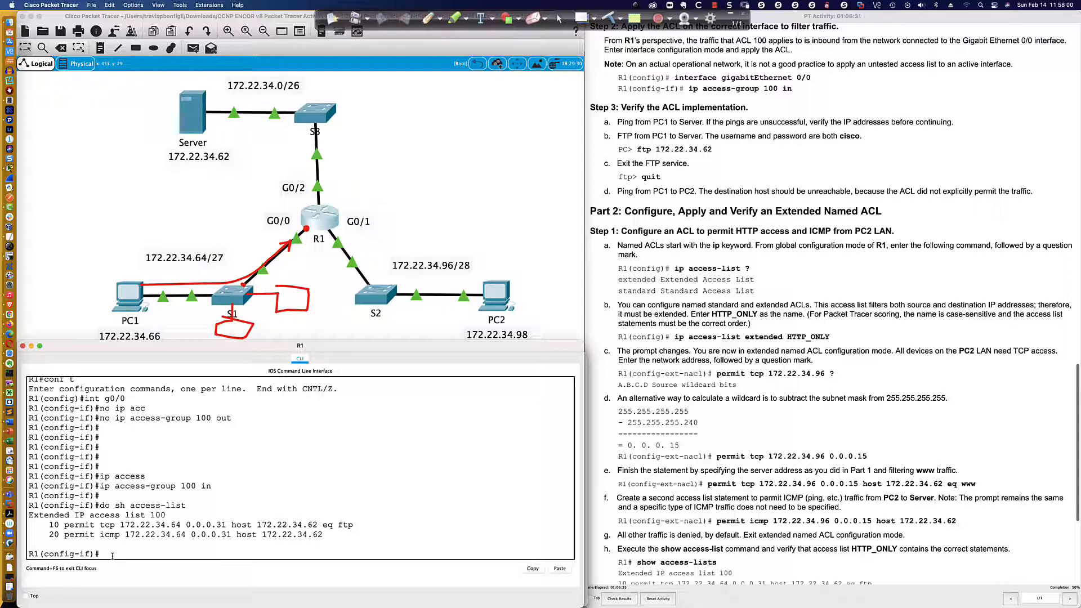
Start an FTP connection to the server at 172.22.34.62 from PC1's command prompt.
scroll(633, 126, down, 3)
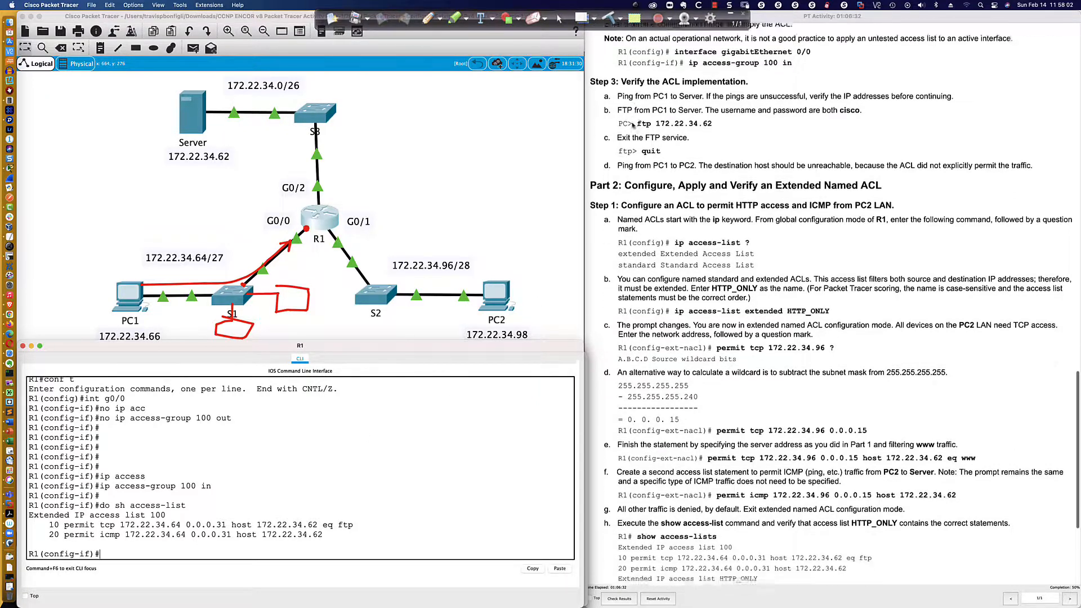
scroll(574, 262, down, 1)
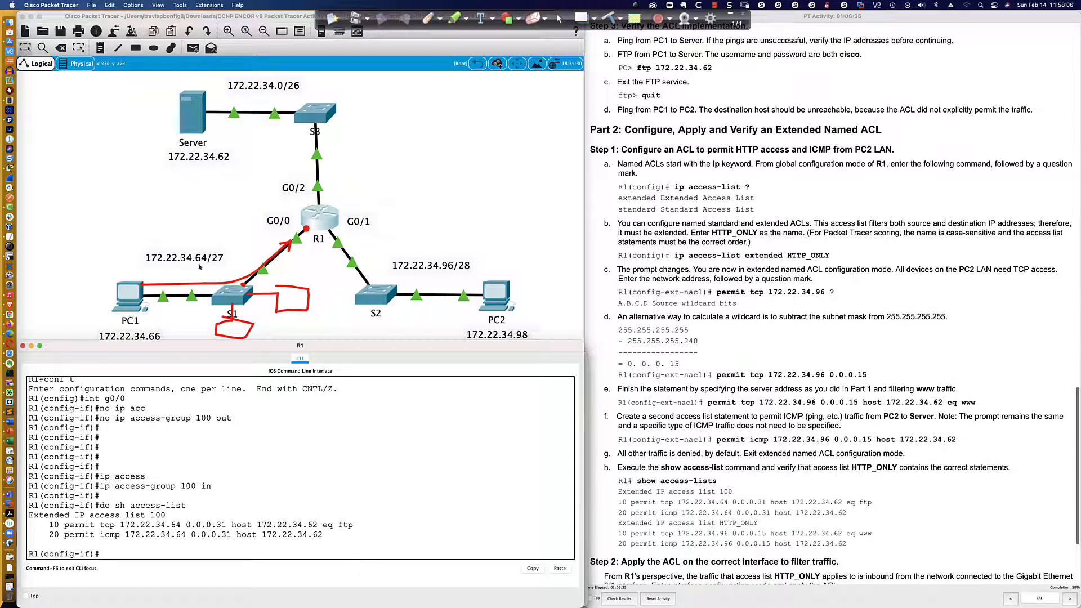
click(136, 290)
text(f)
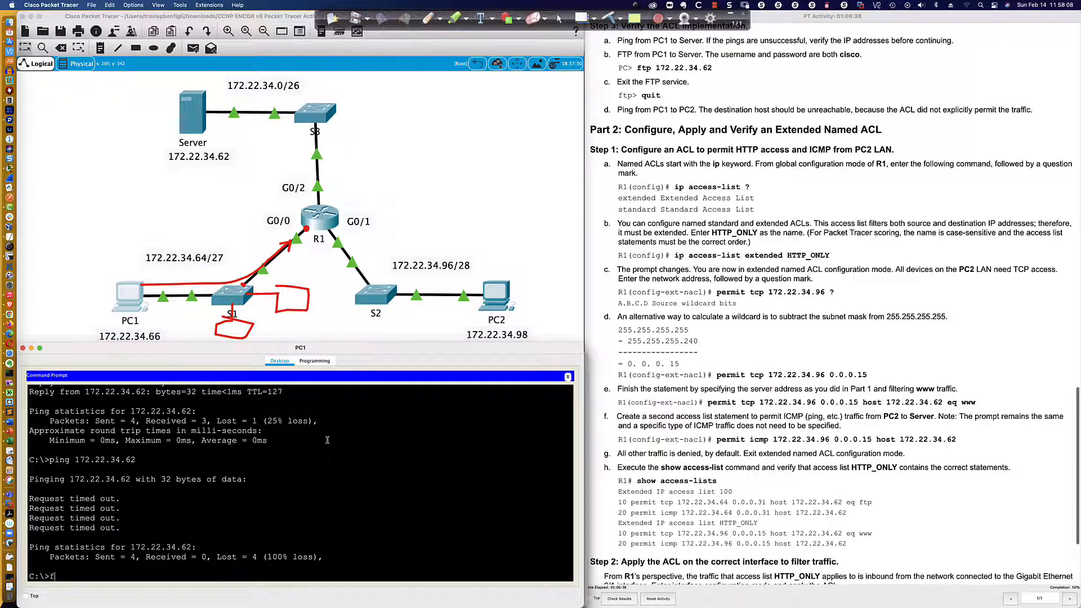
text(tp 172.22.34.62)
key(Return)
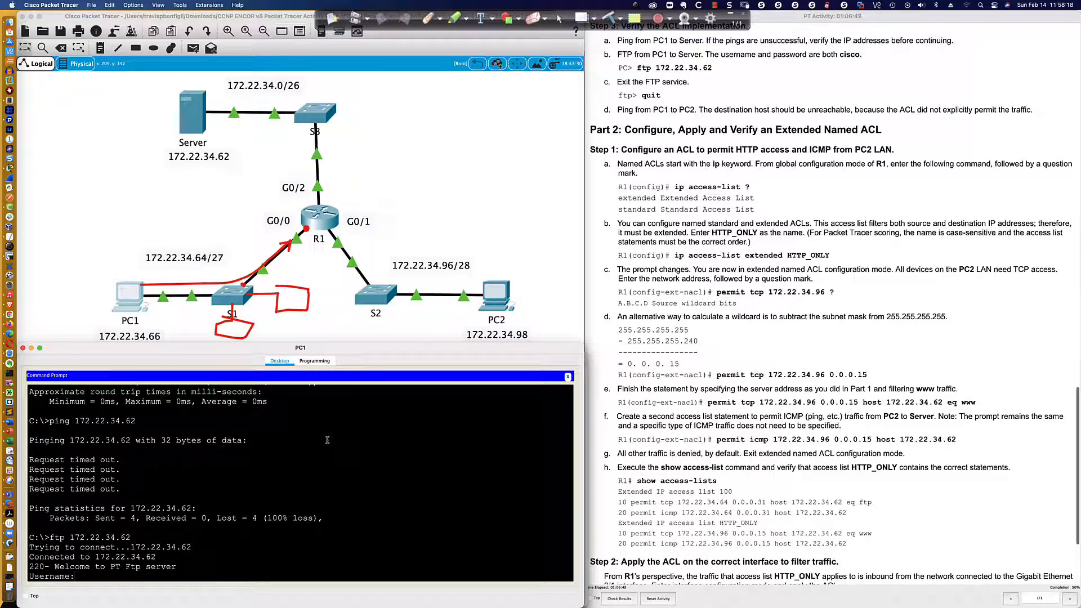
Try to log in to the FTP server with the username cisco and a blank password.
text(cisco)
key(Return)
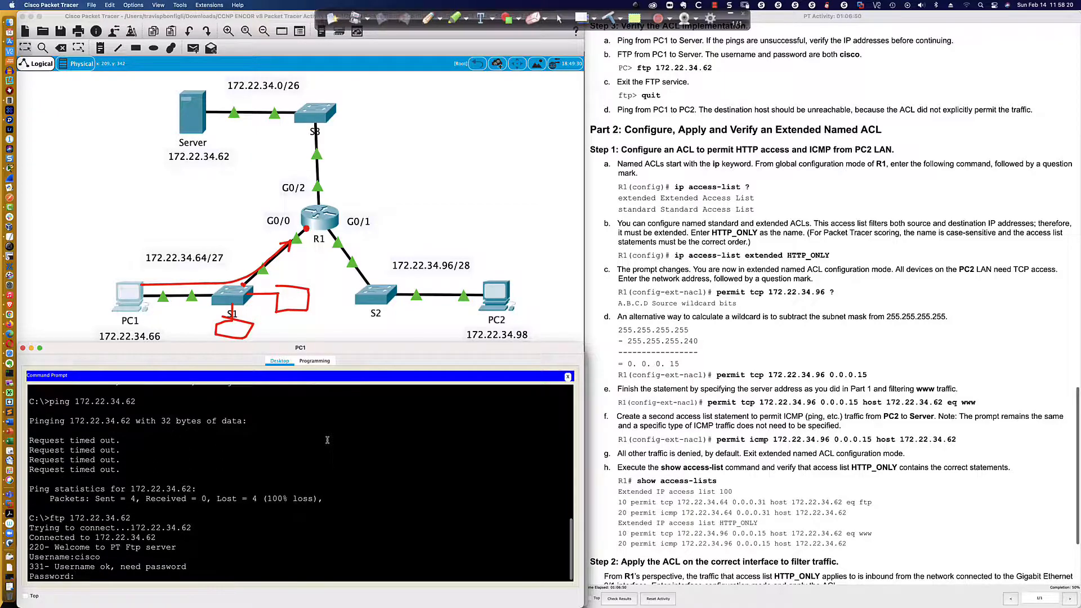
key(Return)
Reconnect from PC1 to 172.22.34.62 by FTP and log in with the username cisco and the account password.
key(Return)
key(Return)
key(Return)
key(Return)
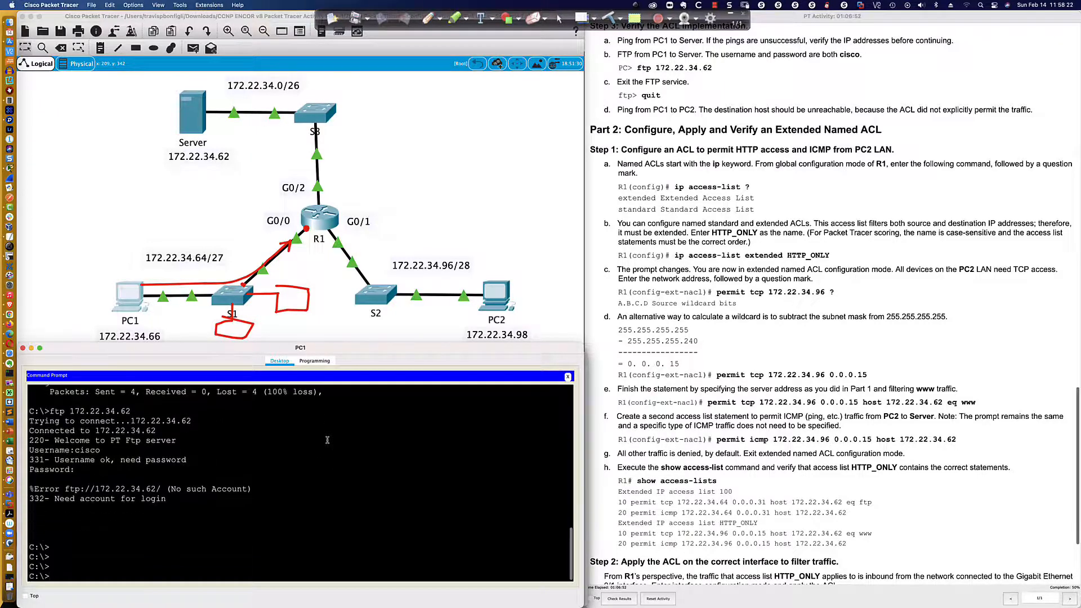
key(Up)
key(Return)
text(cisco)
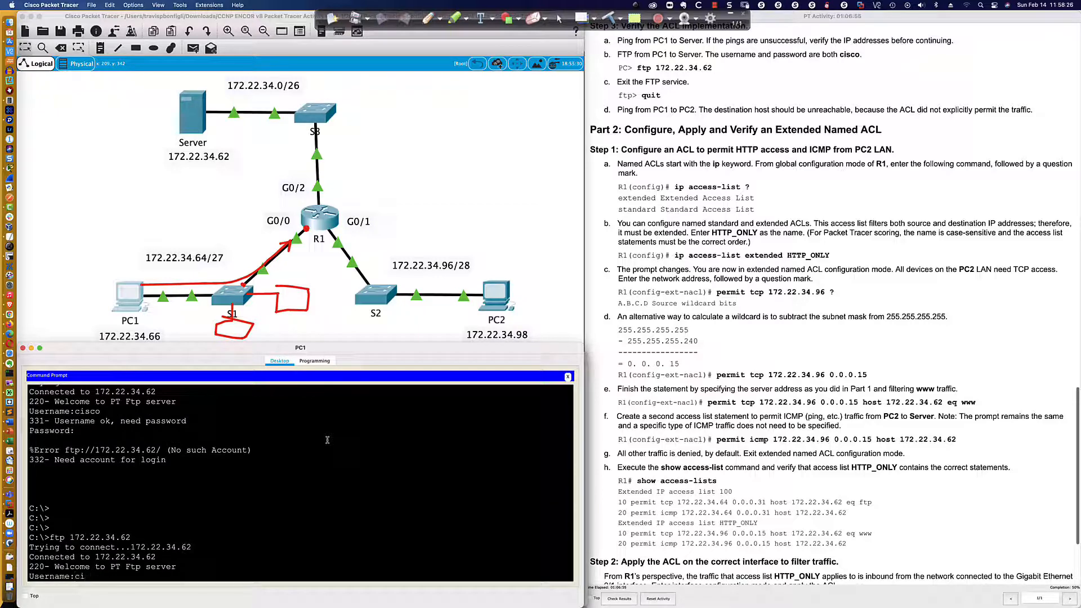
key(Return)
text(cisco)
key(Return)
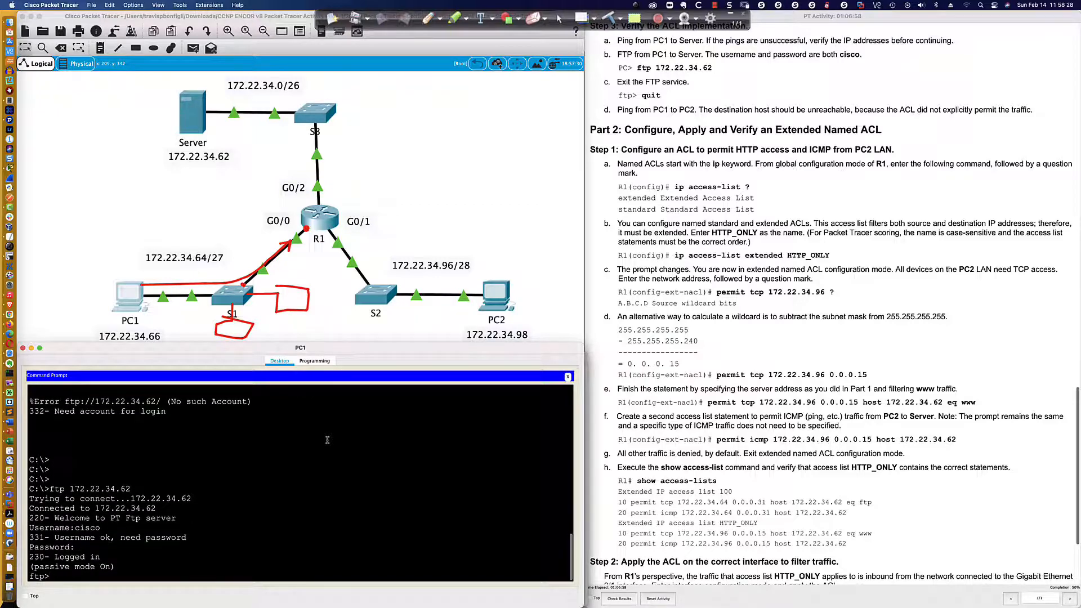
Try to leave PC1's FTP session with the exit command.
key(Return)
key(Return)
key(Return)
key(Return)
text(e)
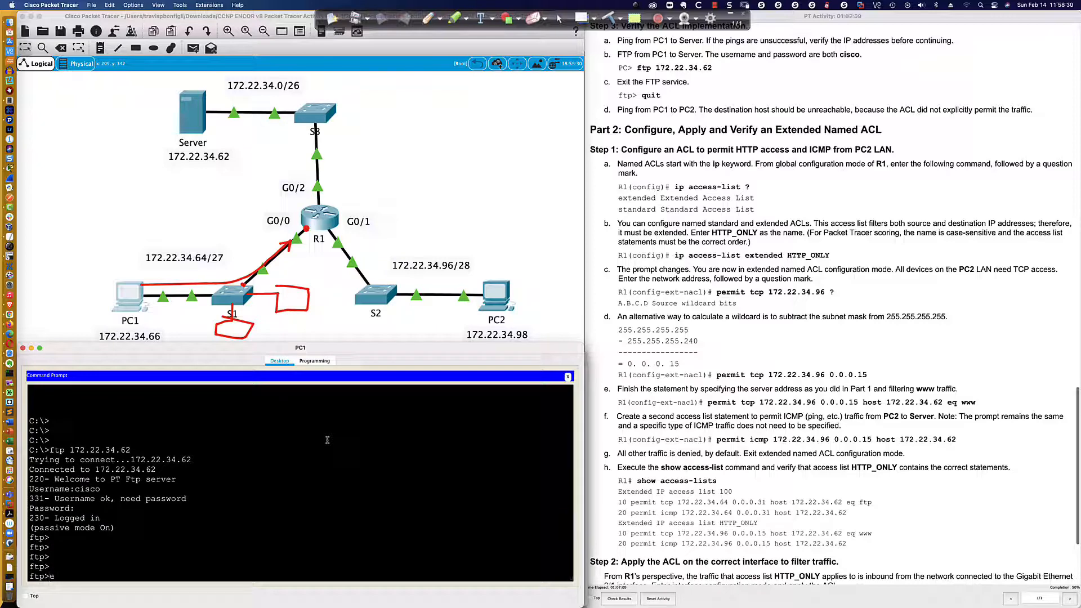
text(xti)
key(Return)
text(e)
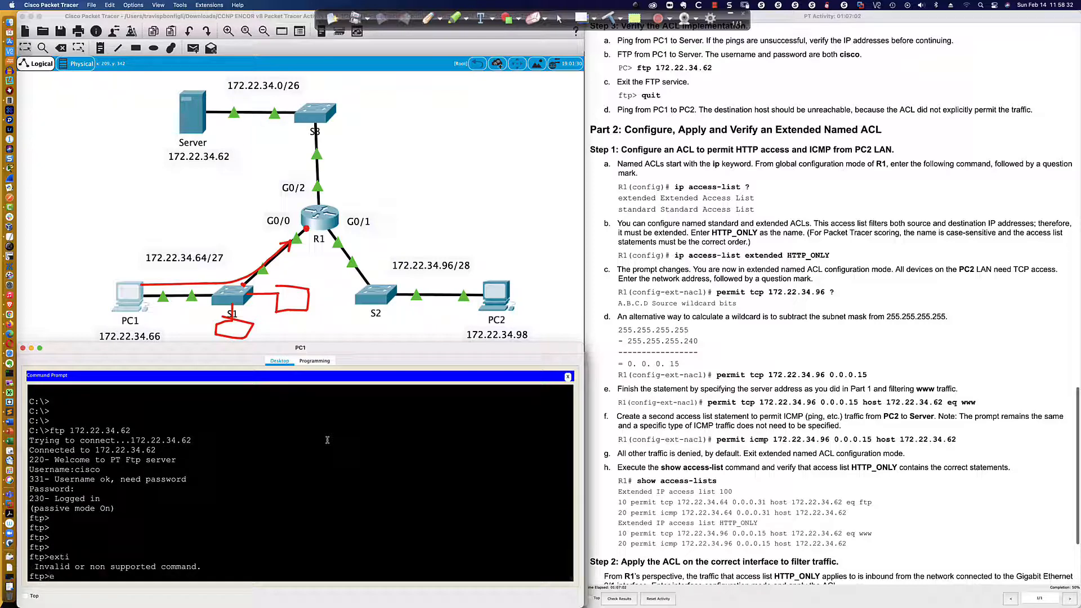
text(xit)
key(Return)
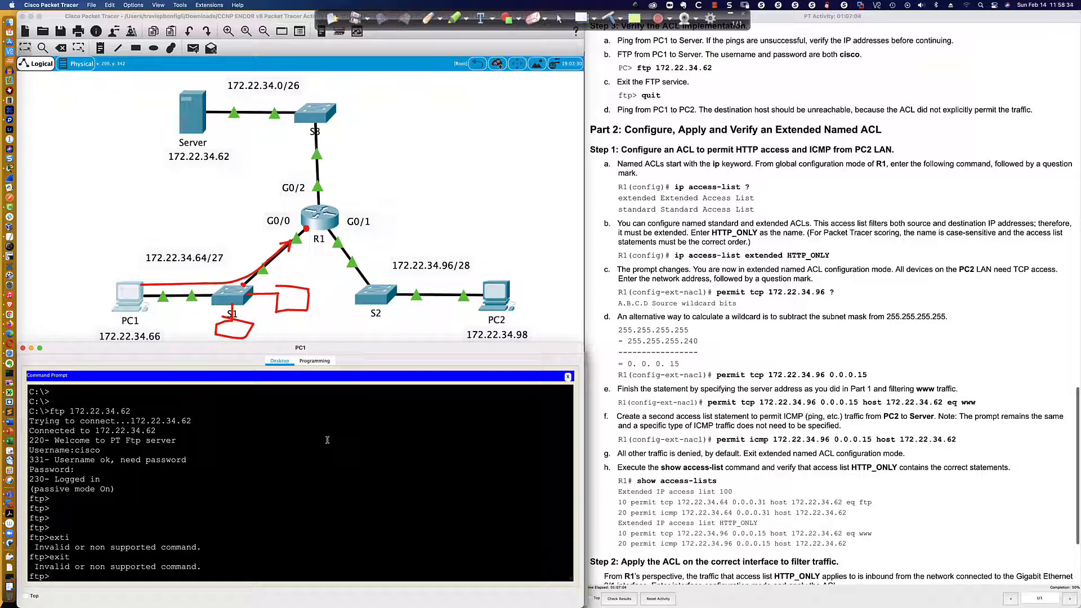
Close the FTP session on PC1 with the quit command.
text(quit)
key(Return)
key(Return)
key(Return)
key(Return)
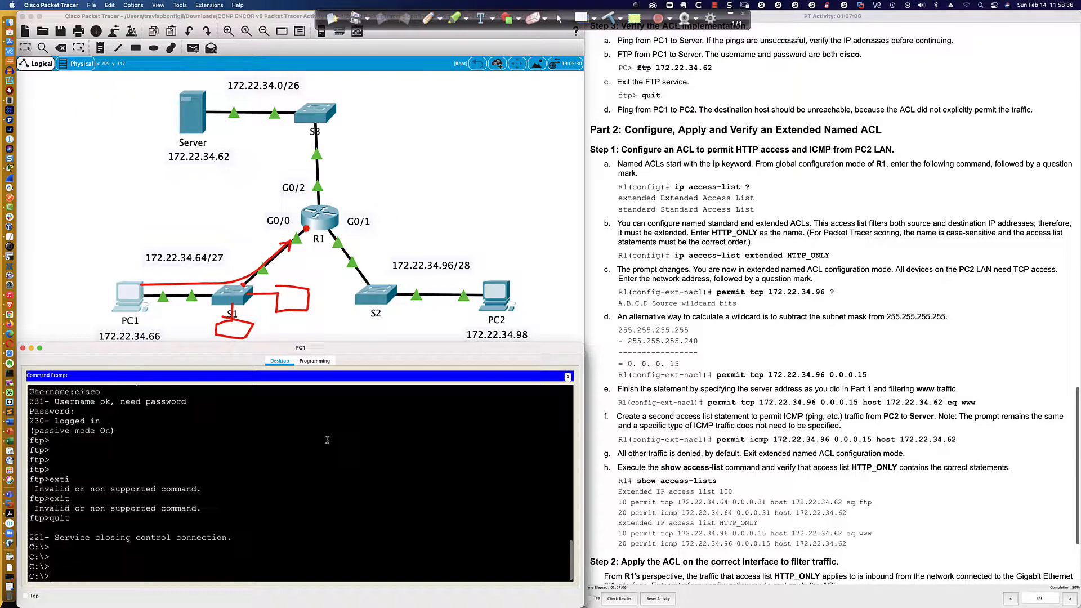
click(714, 6)
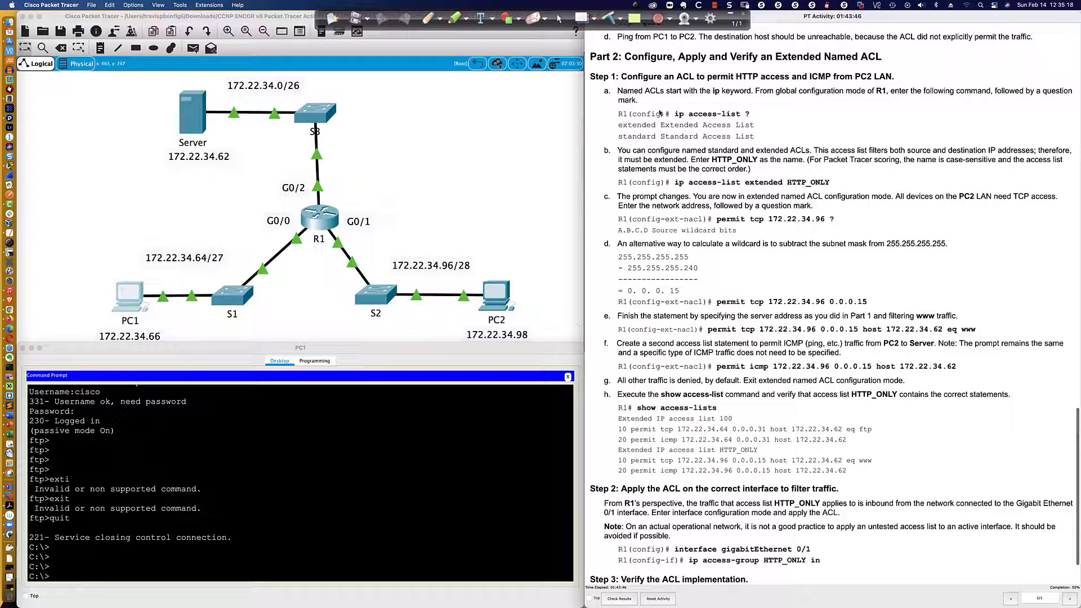
Enter privileged mode in R1's CLI, run sh access-lists and highlight the match counter of ACL 100's FTP entry.
scroll(653, 108, down, 1)
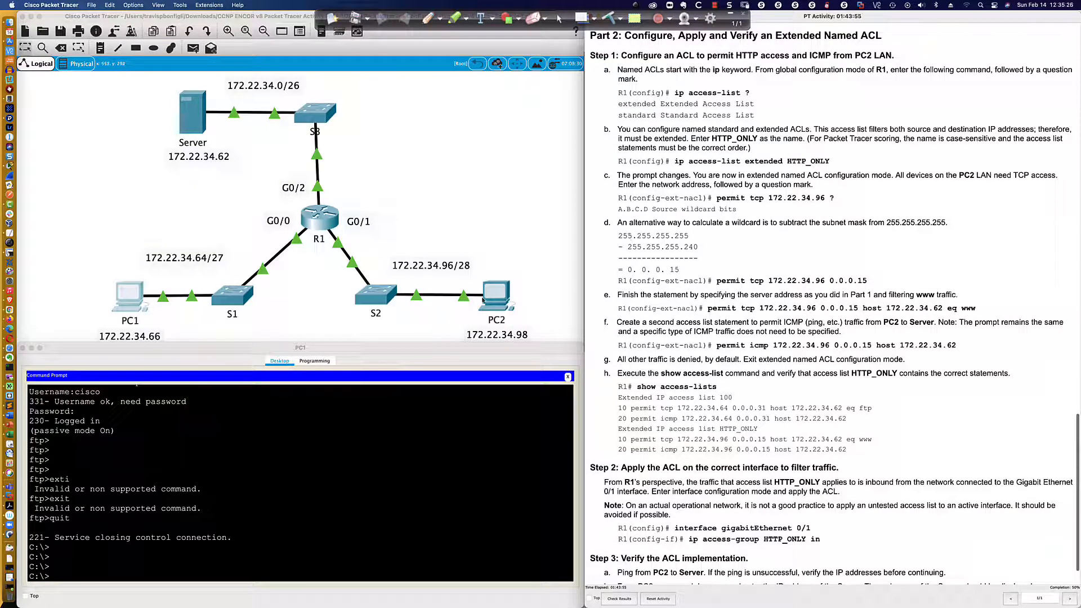
click(324, 237)
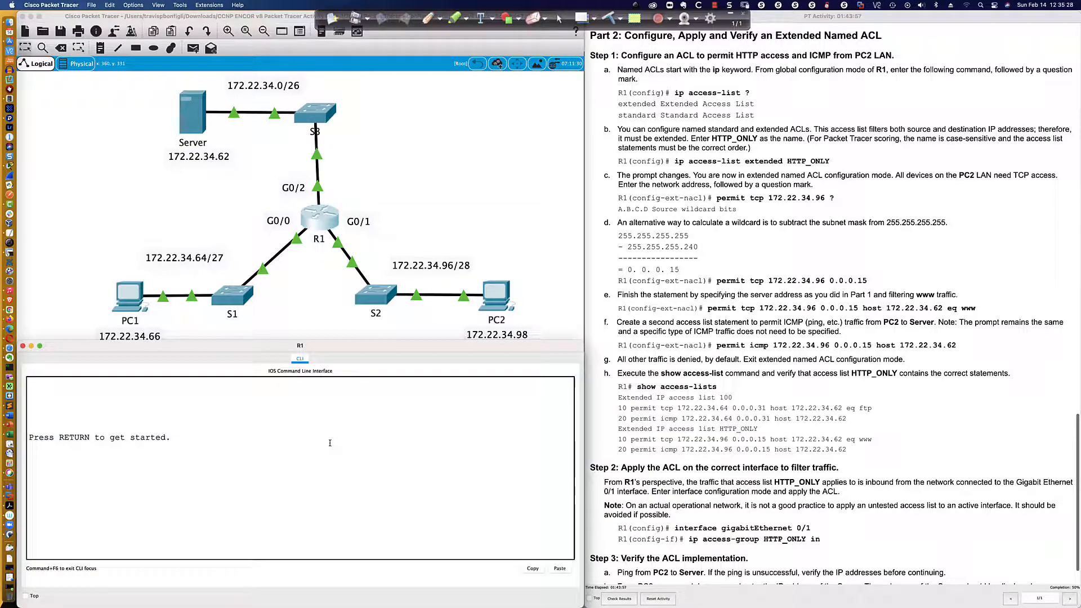
key(Return)
key(Return)
key(Return)
text(en)
key(Return)
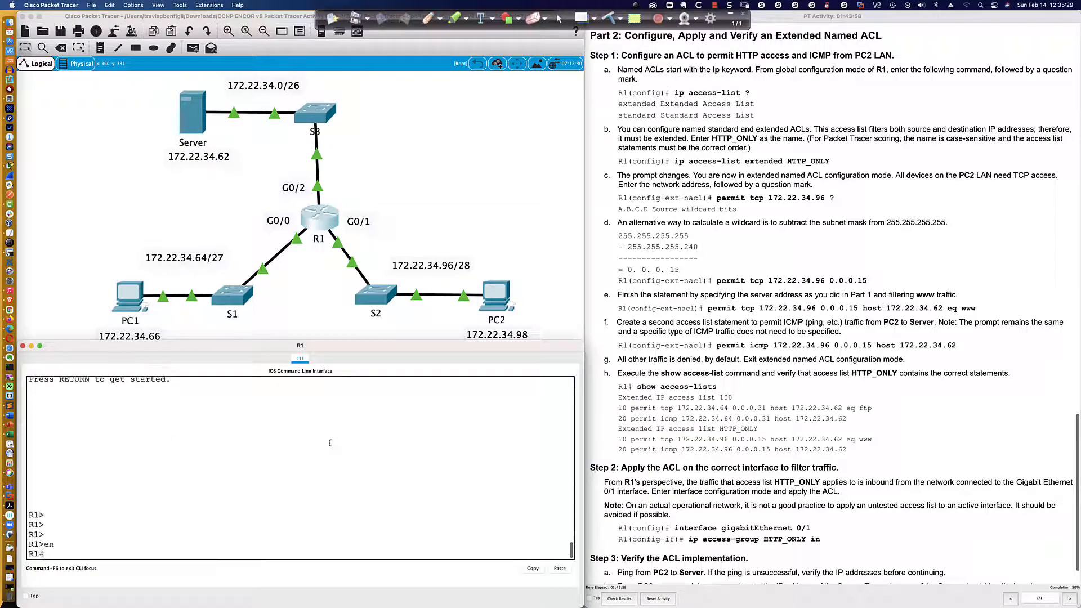
text(sh acc)
key(Tab)
key(Return)
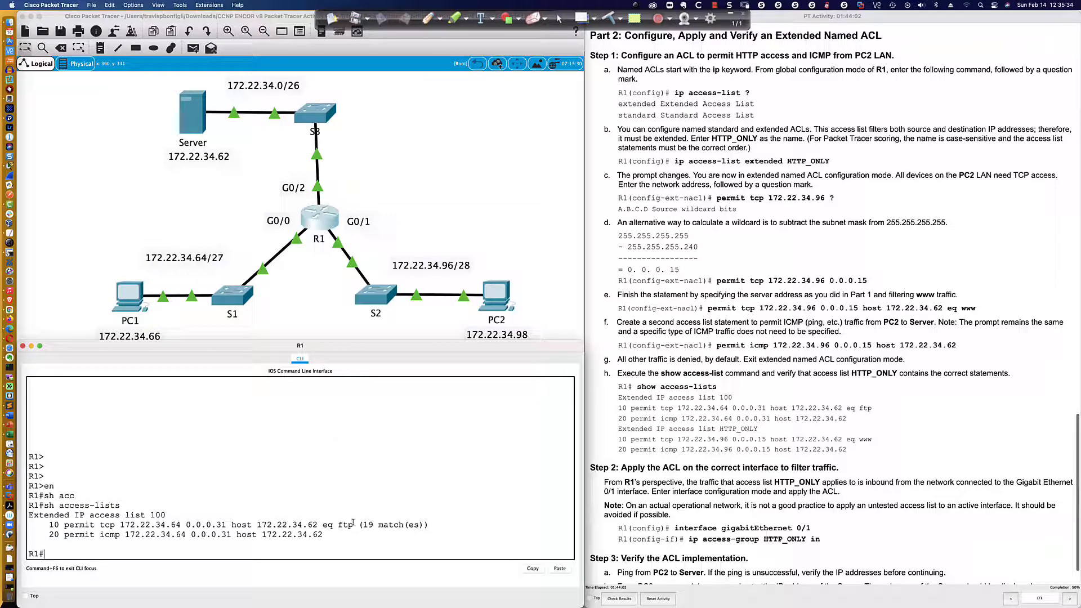
drag(358, 525, 428, 525)
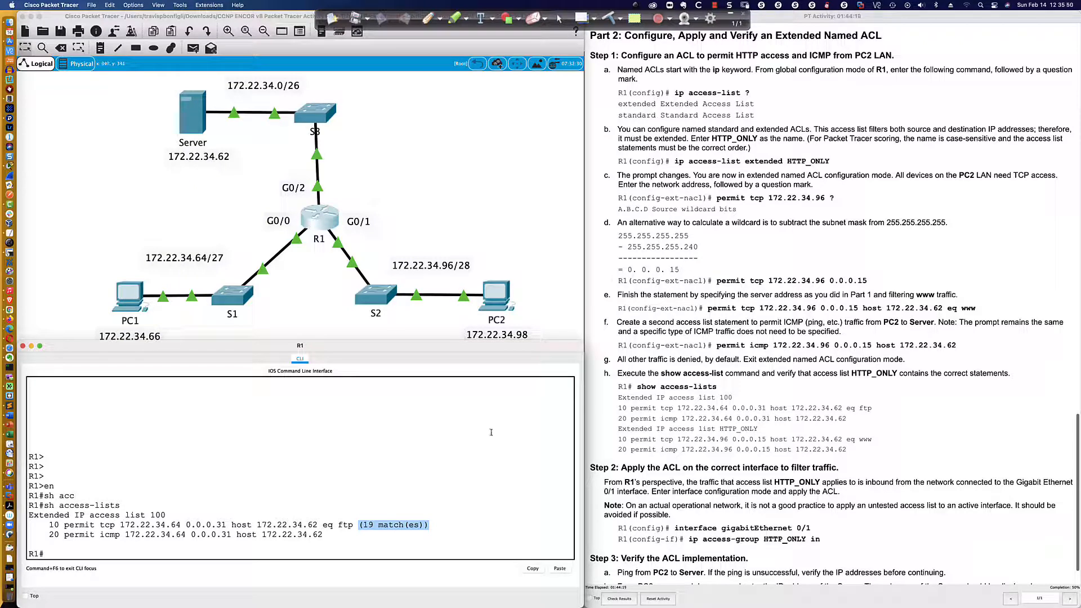
click(393, 554)
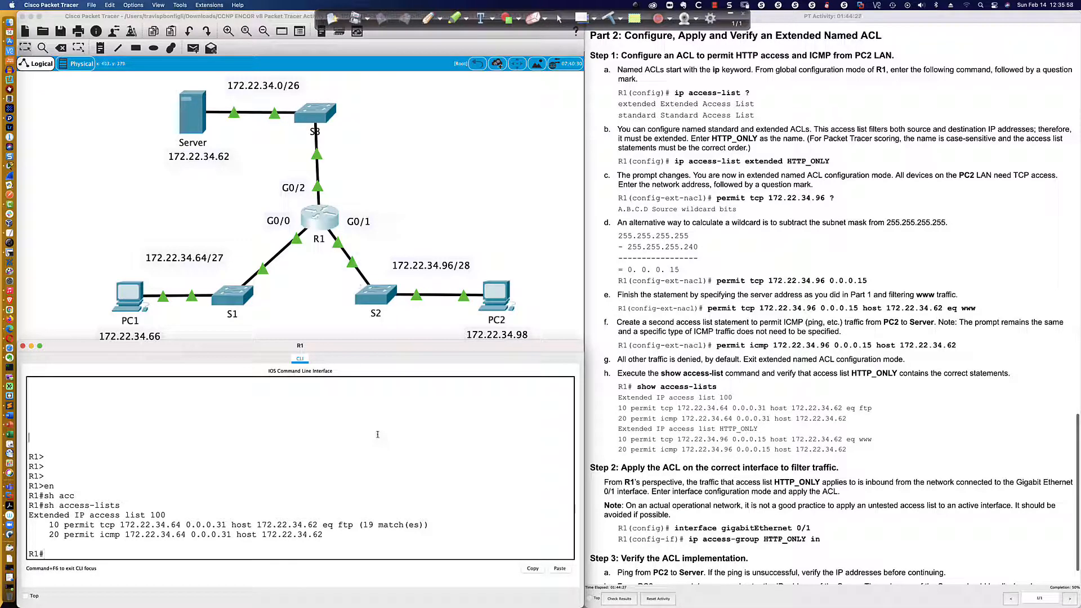
Enter global configuration mode on R1 with conf t.
key(Return)
key(Return)
key(Return)
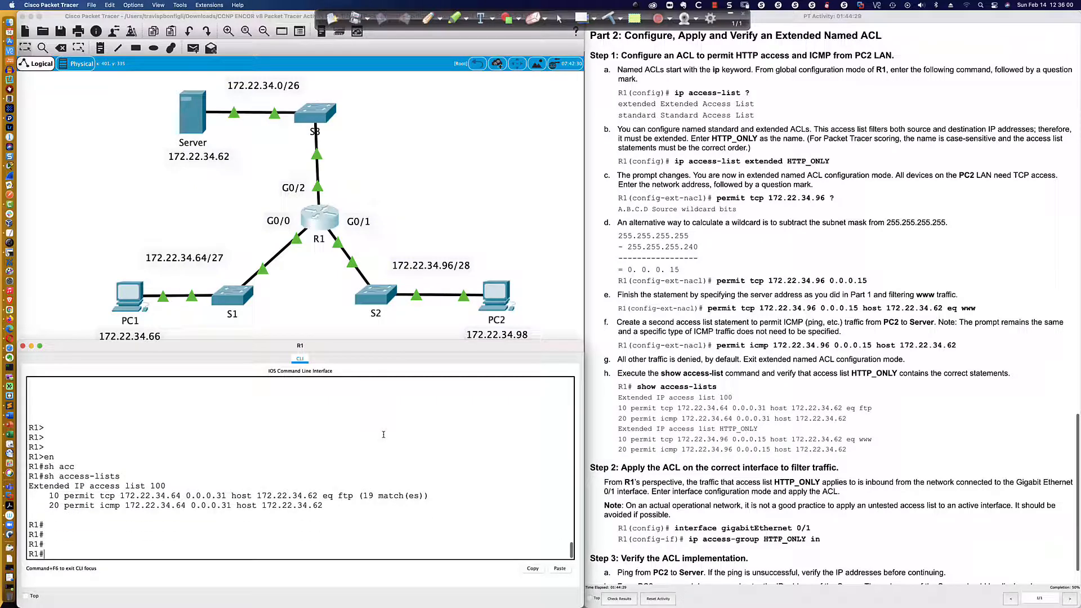
text(con ft)
key(Return)
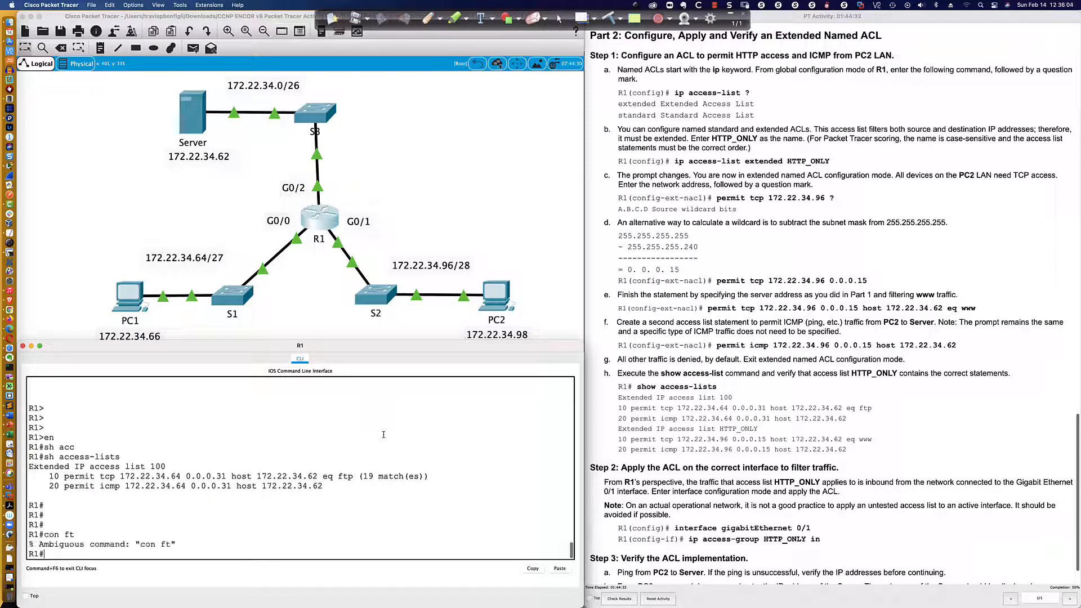
text(conf t)
key(Return)
Write ip access-list extended at R1's configuration prompt, listing the available options with ? after each keyword.
text(ip )
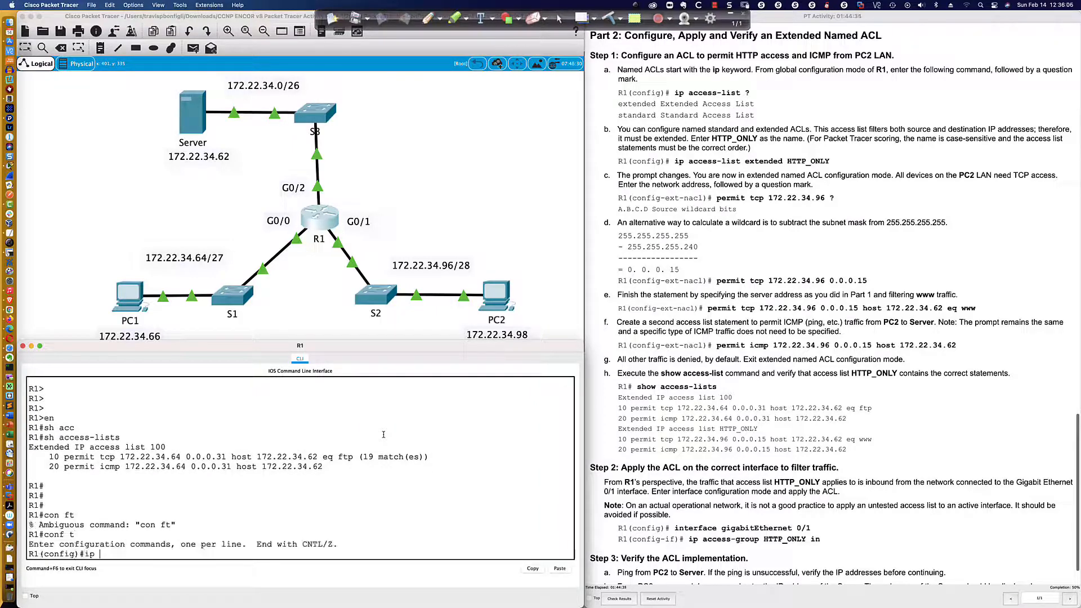
text(acc)
key(Tab)
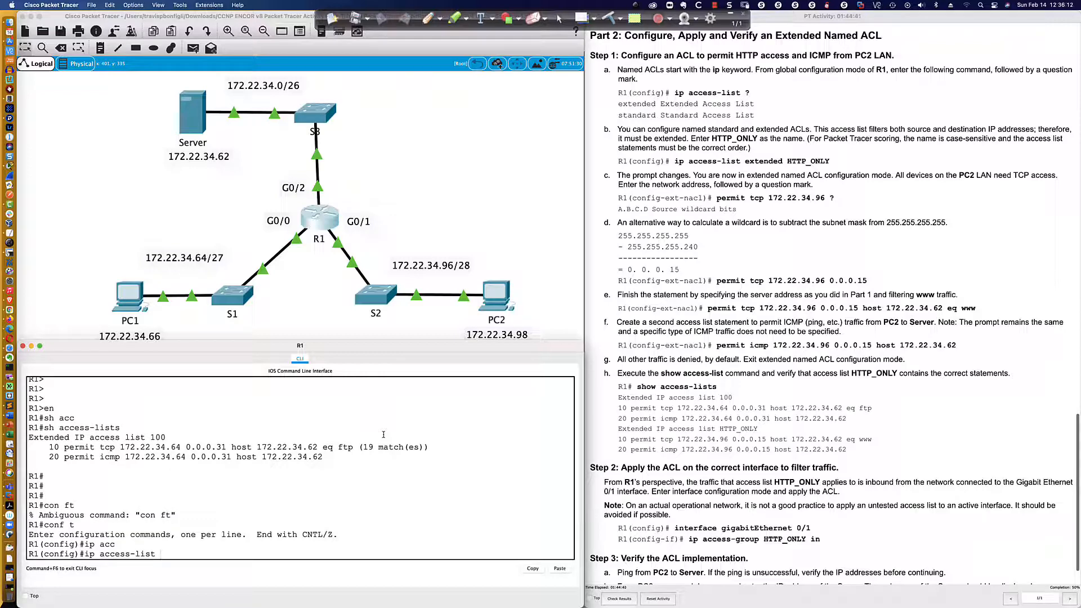
text(?)
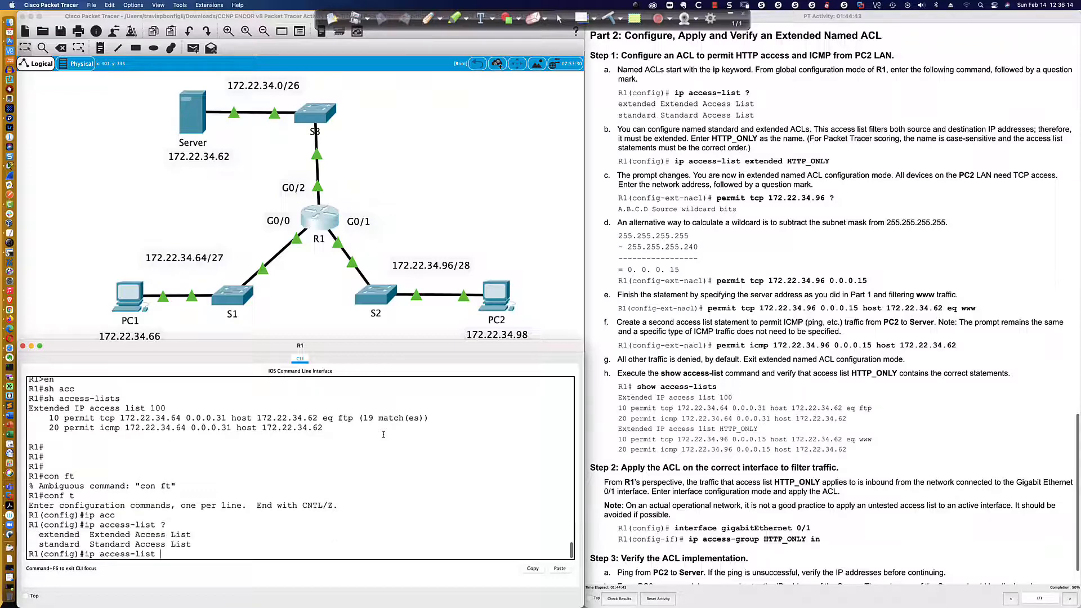
text(ext)
key(Tab)
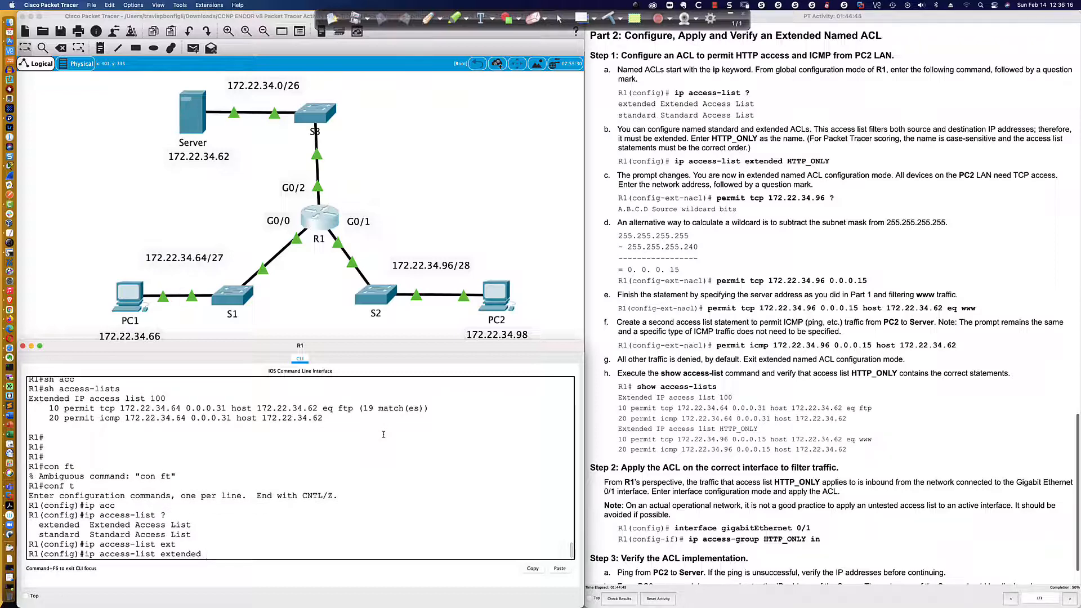
text(?)
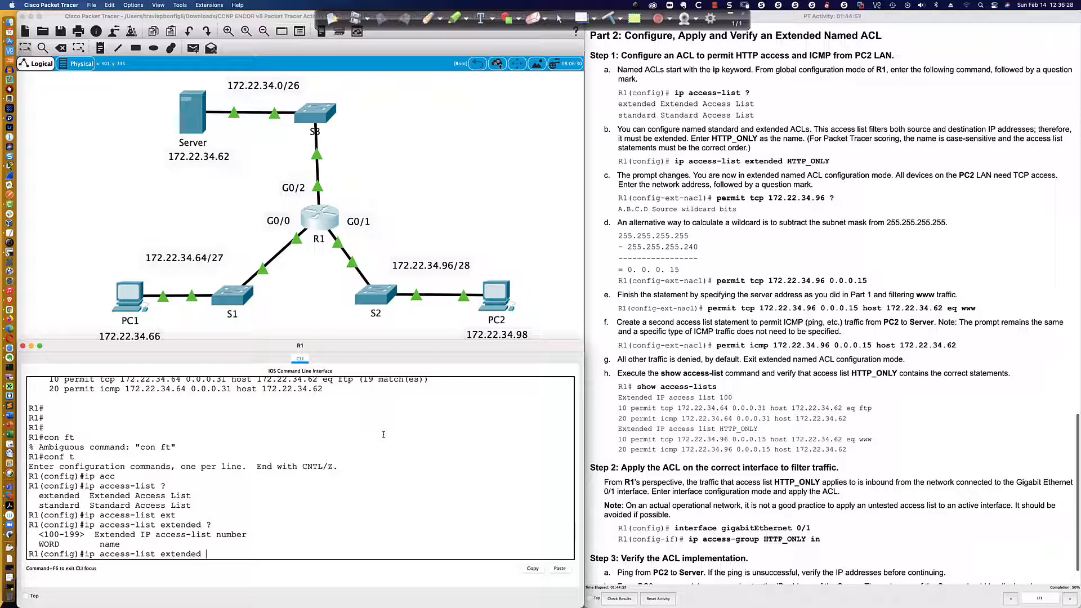
Complete the command with the name HTTP_ONLY and execute it to create the extended named ACL.
text(HTTP_ONLY)
scroll(616, 255, down, 3)
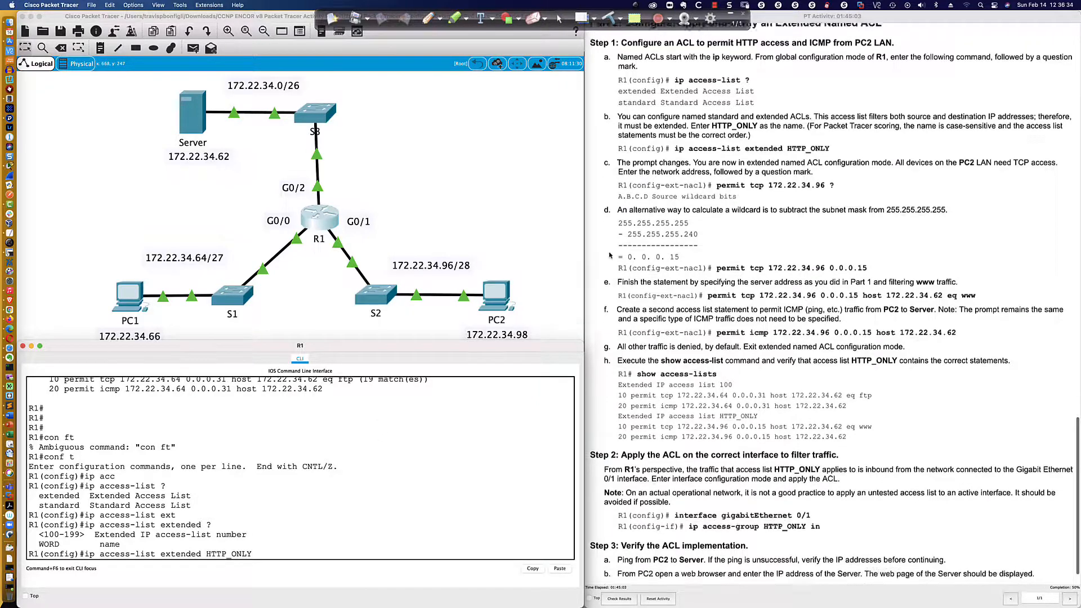
scroll(617, 254, down, 1)
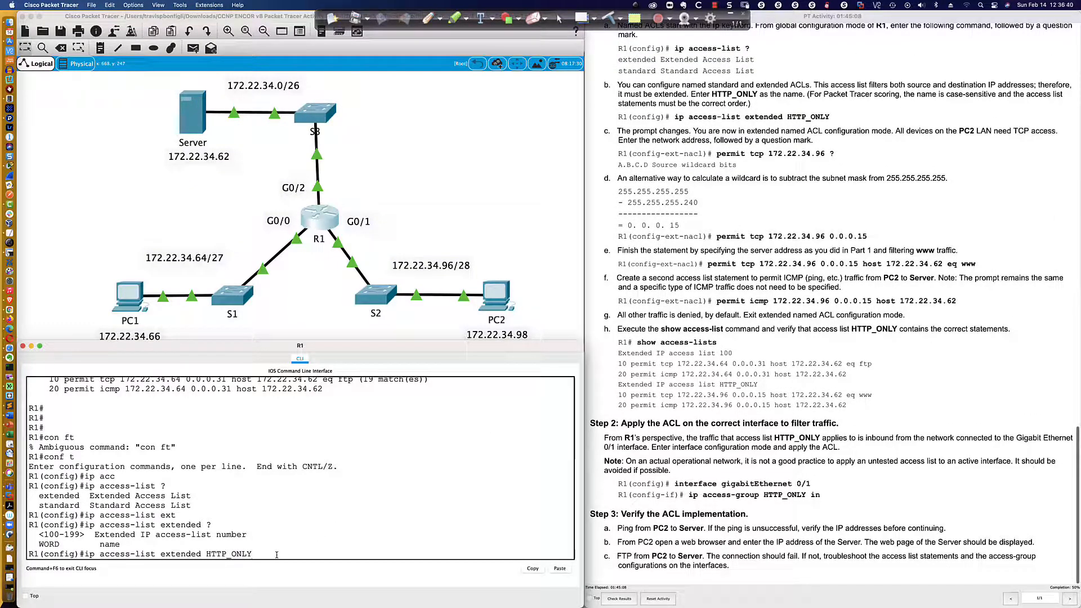
key(Return)
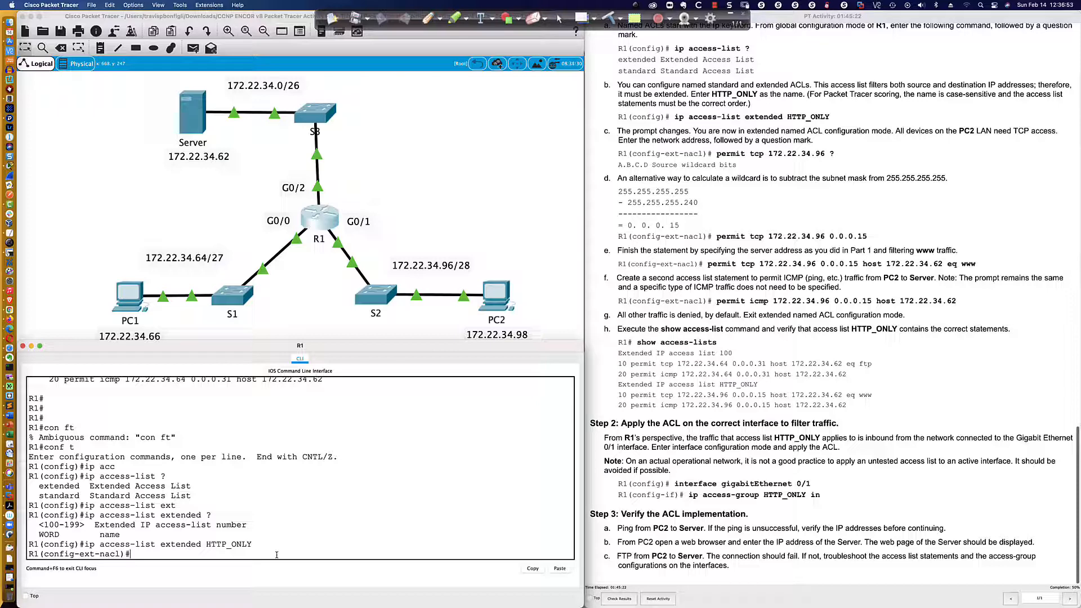
Write permit tcp 172.22.34.96 0.0.0.15 host 172.22.34.62 in the HTTP_ONLY ACL without executing it.
text(permit tcp)
text(172.22.34.96)
text(0.0.0.15)
text(host)
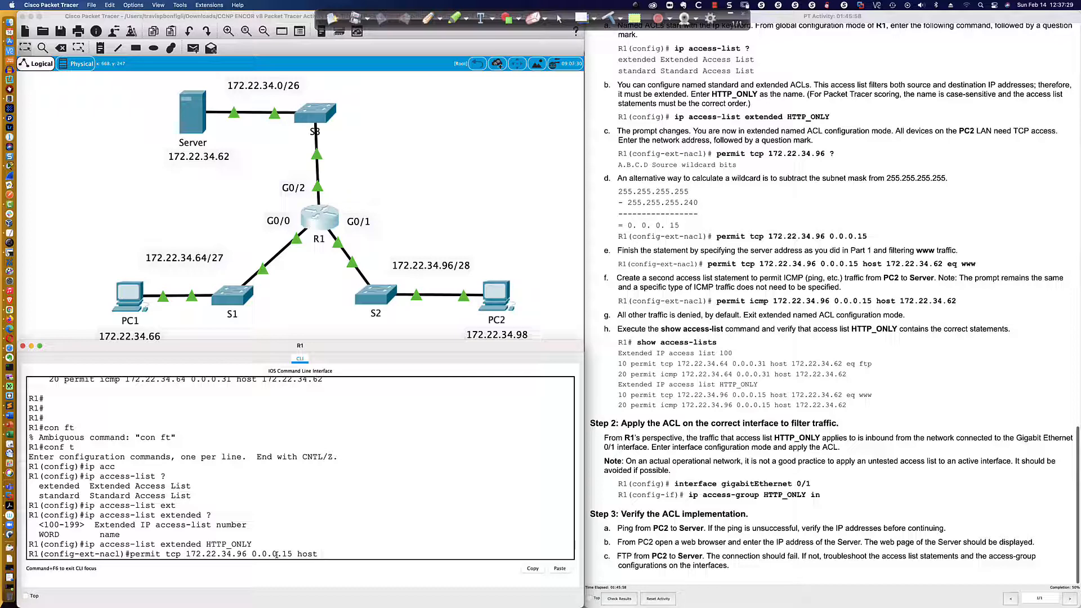
text( 172.22.34.62)
Highlight the protocol, source and destination parts of the unfinished permit statement to review them.
scroll(276, 555, up, 2)
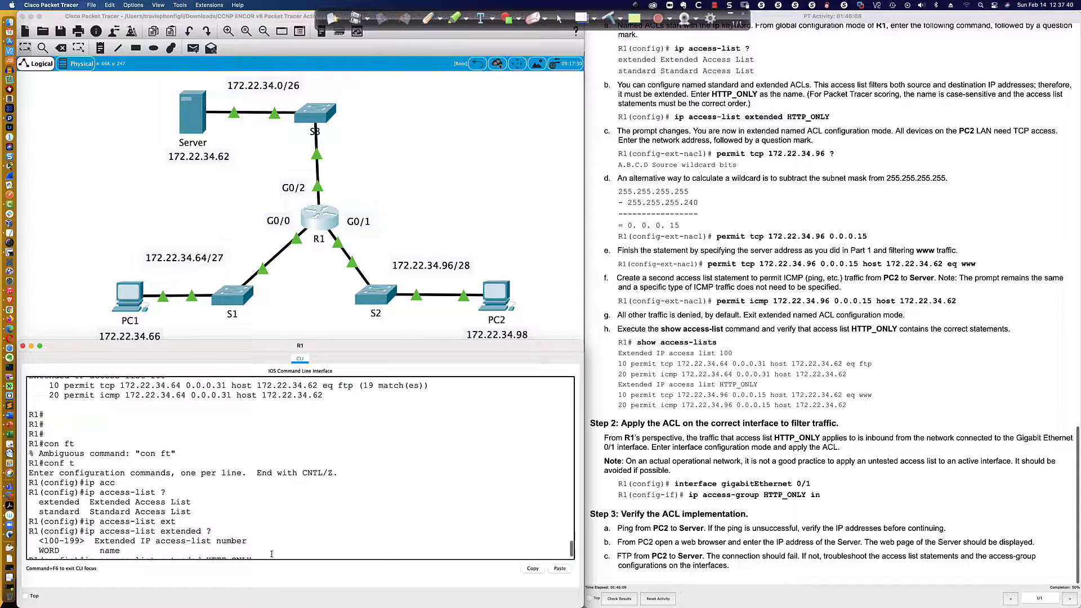
scroll(160, 550, down, 2)
drag(164, 552, 383, 553)
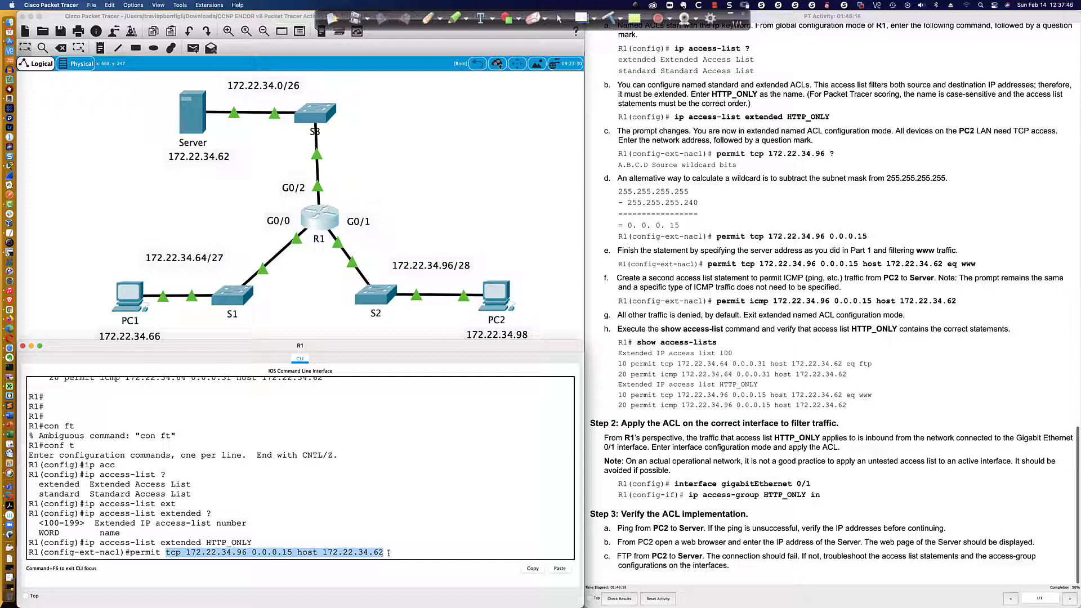
click(388, 553)
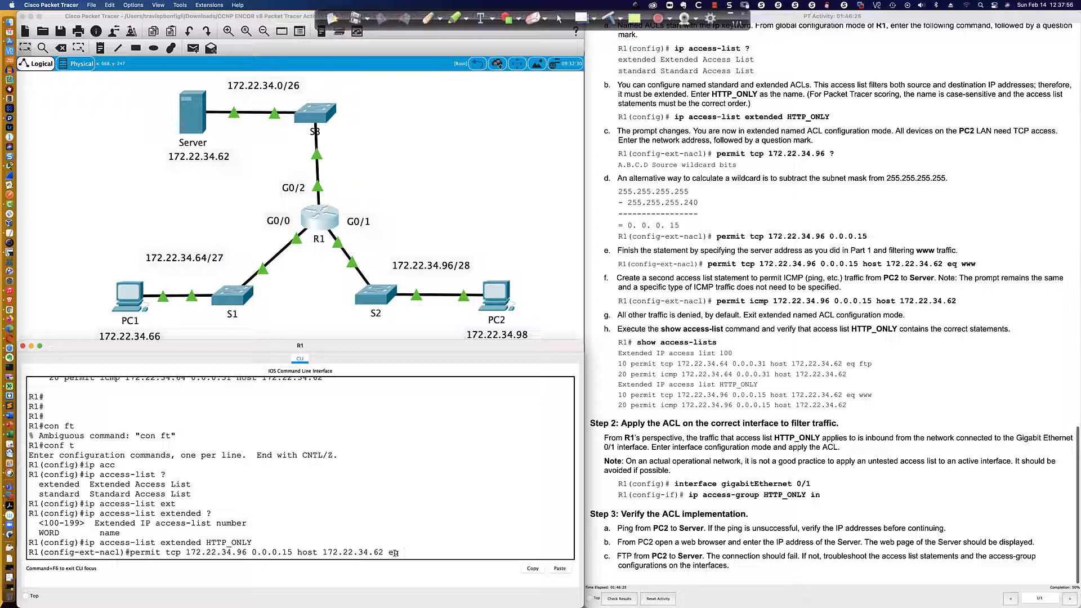
List the port options after eq, complete the TCP permit statement with www and execute it.
text(?)
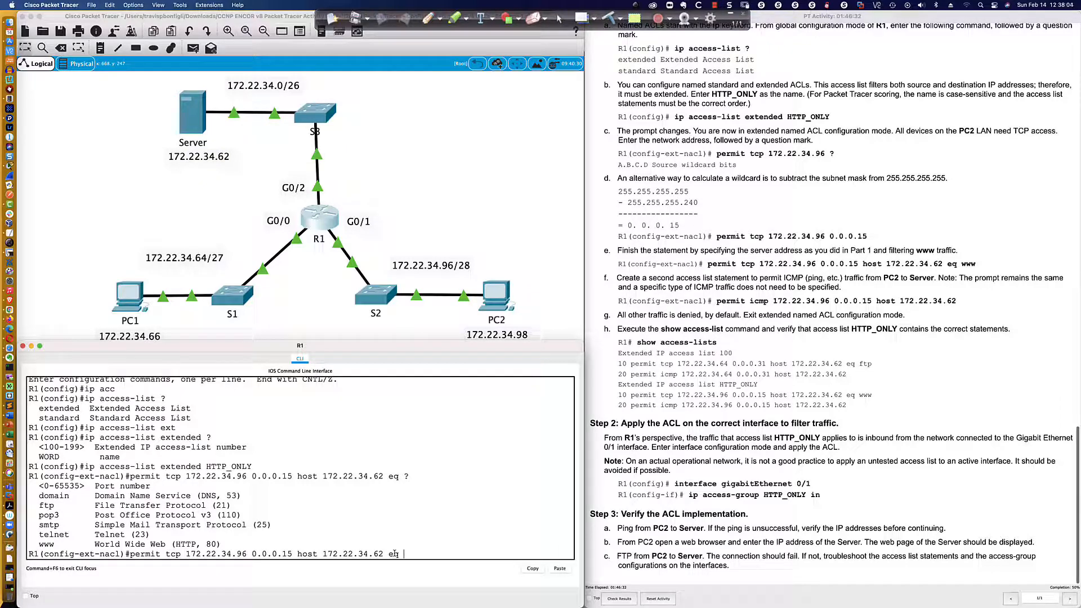
text(www)
key(Return)
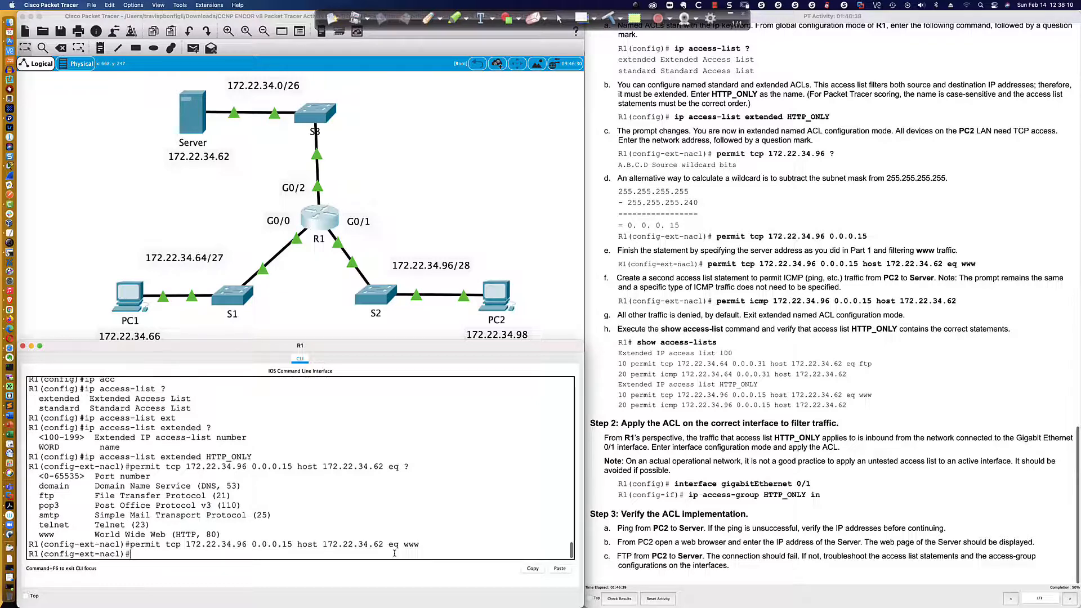
Add the statement permit icmp 172.22.34.96 0.0.0.15 host 172.22.34.62 to the HTTP_ONLY ACL.
text(permit icmp 172.)
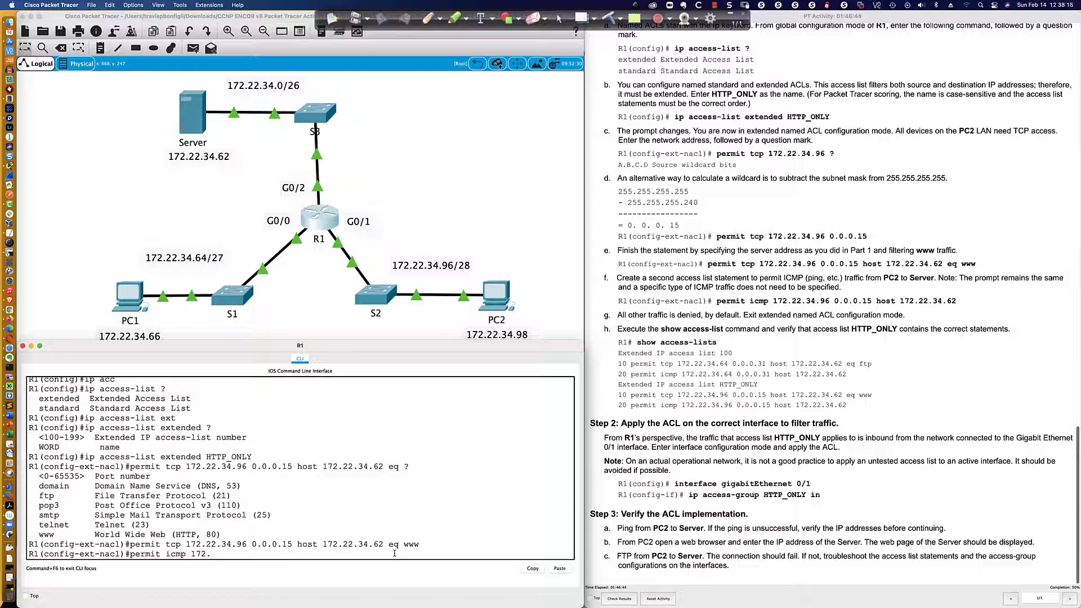
text(22.34.96 0.0.0.15 host 172.22.34.62)
key(Return)
key(Return)
key(Return)
key(Return)
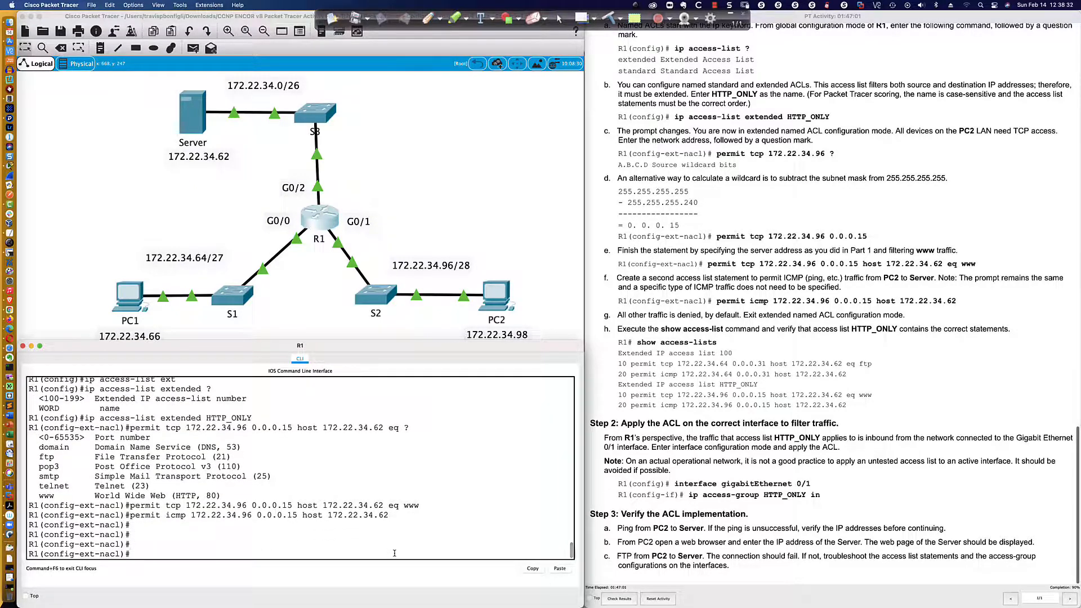
Display R1's access lists with do sh access-list and highlight the HTTP_ONLY entries.
text(do sh access-list)
key(Return)
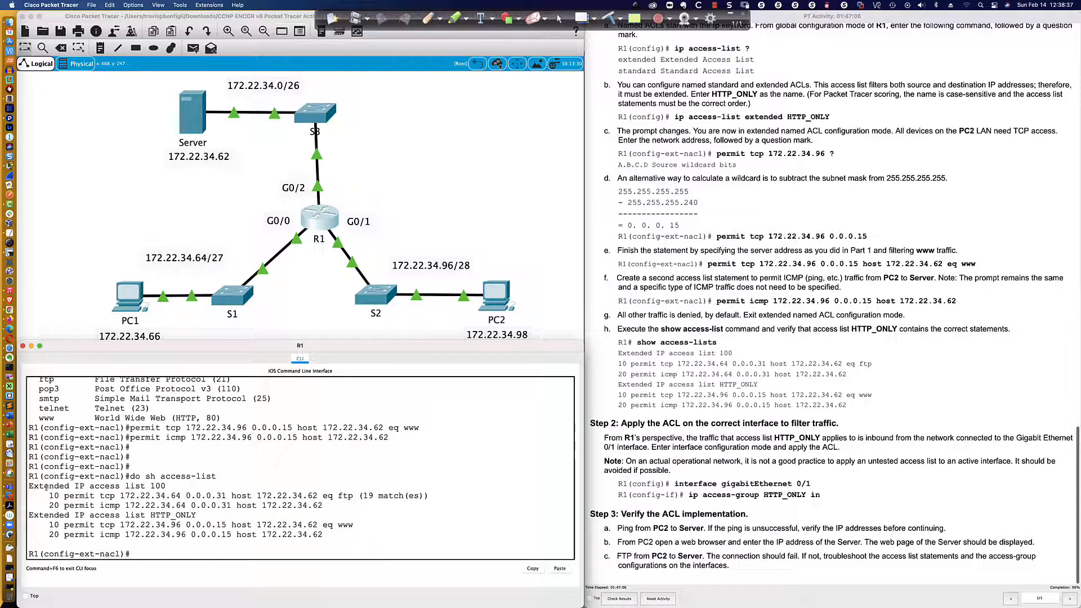
drag(47, 487, 325, 535)
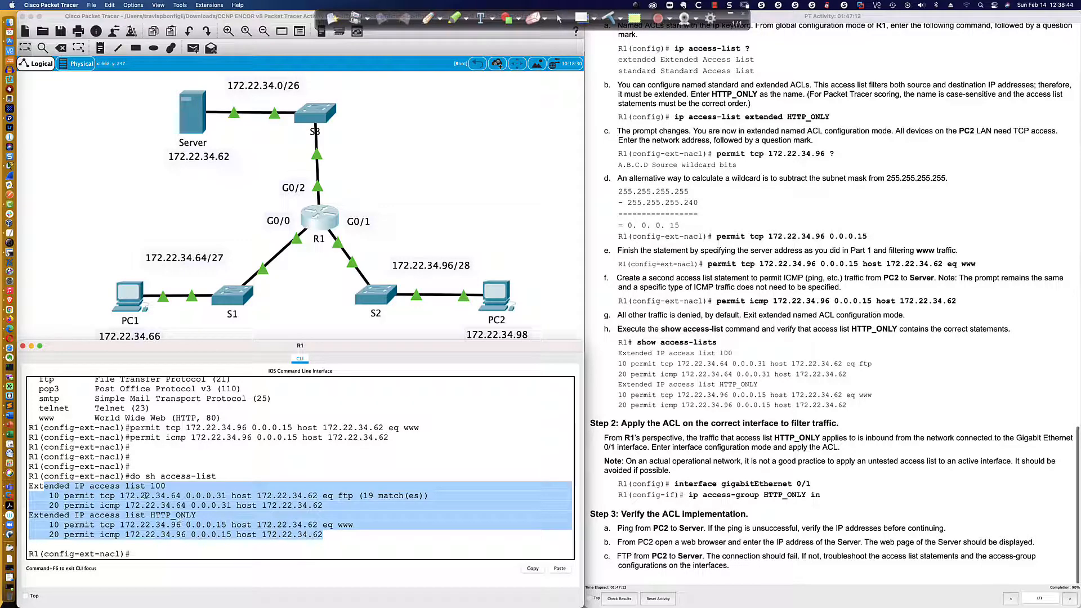
click(47, 518)
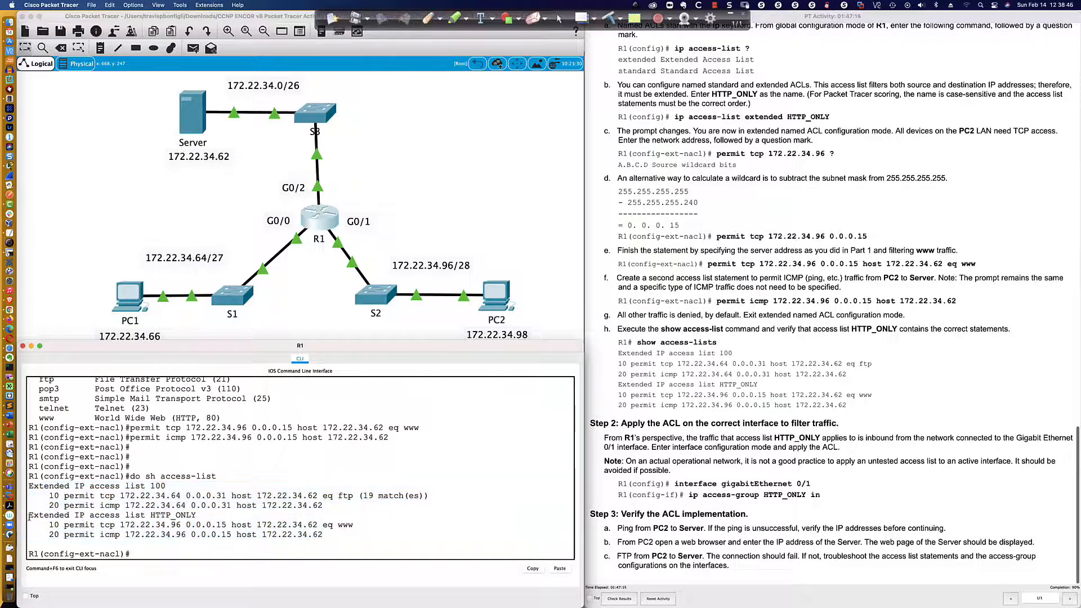
drag(30, 516, 323, 535)
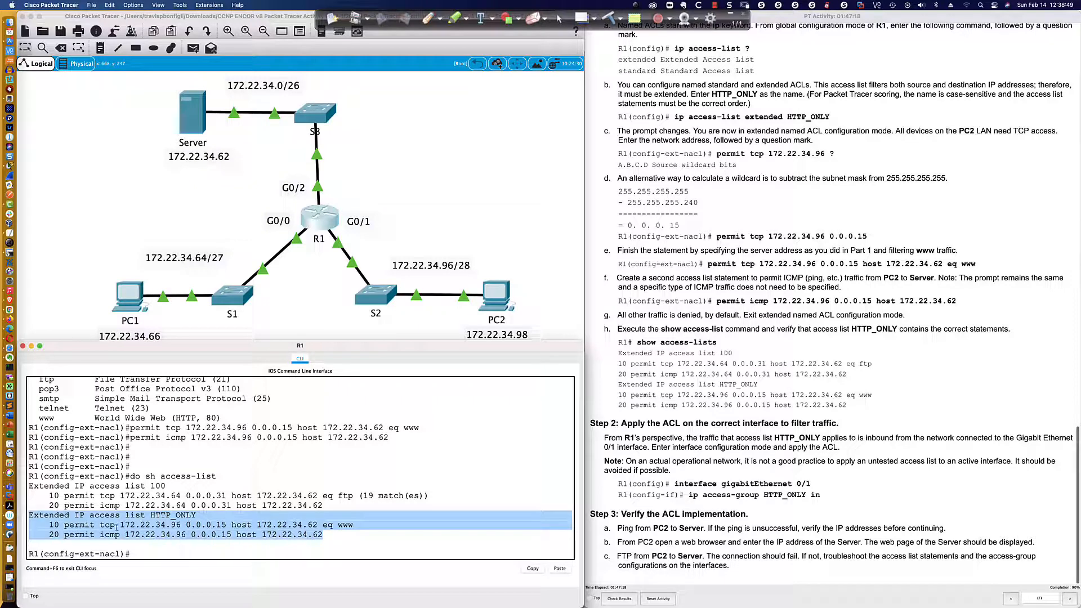
Examine the protocol, source, destination and port parts of the HTTP_ONLY TCP and ICMP entries by highlighting them.
drag(101, 525, 316, 525)
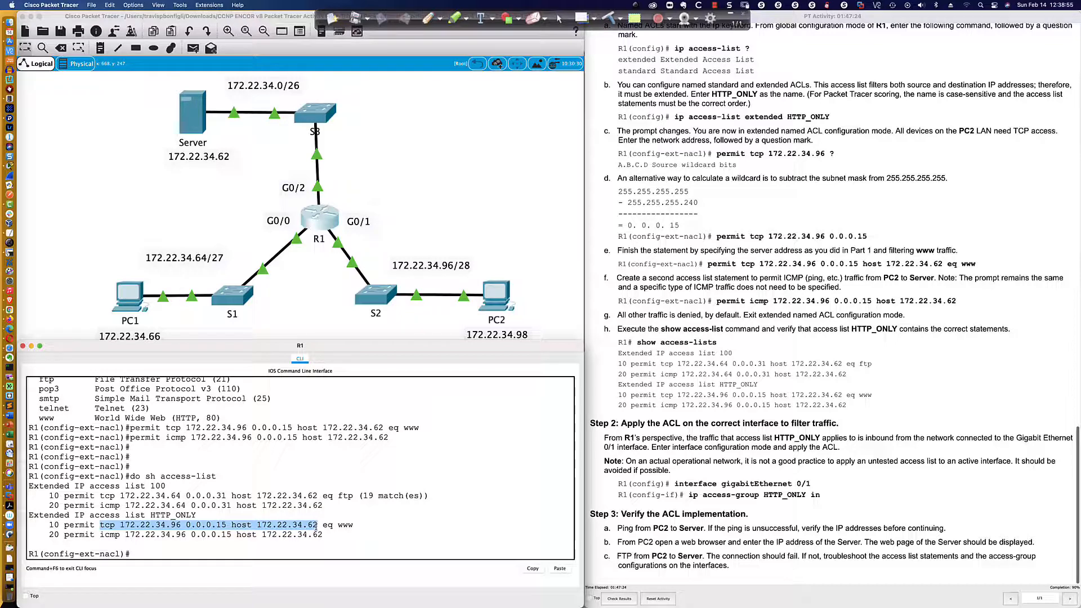
drag(317, 525, 356, 527)
drag(99, 534, 231, 535)
scroll(232, 535, up, 1)
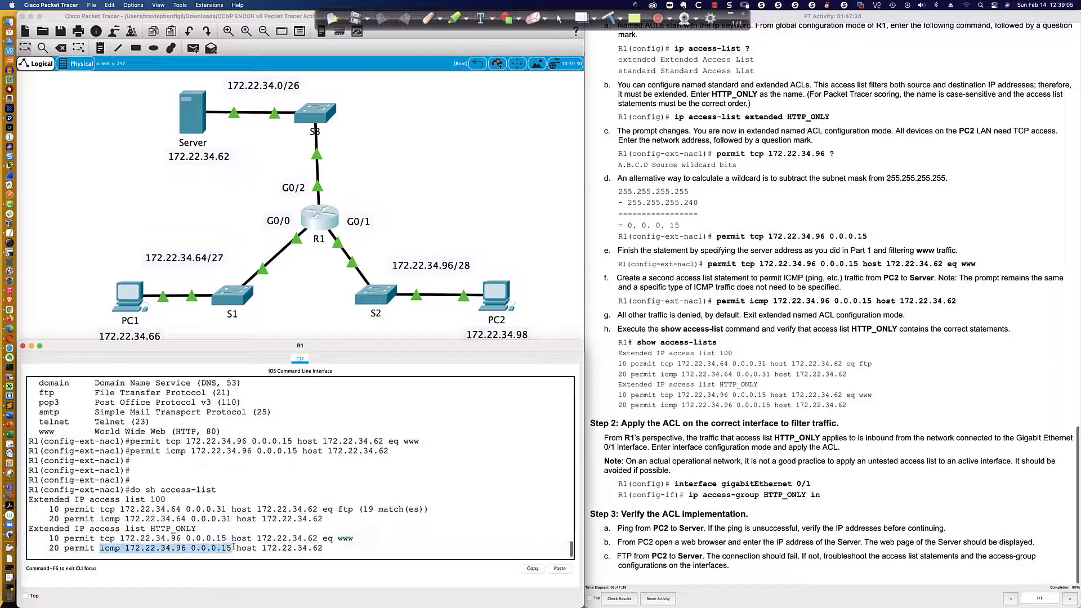
drag(276, 550, 323, 549)
click(329, 548)
key(Return)
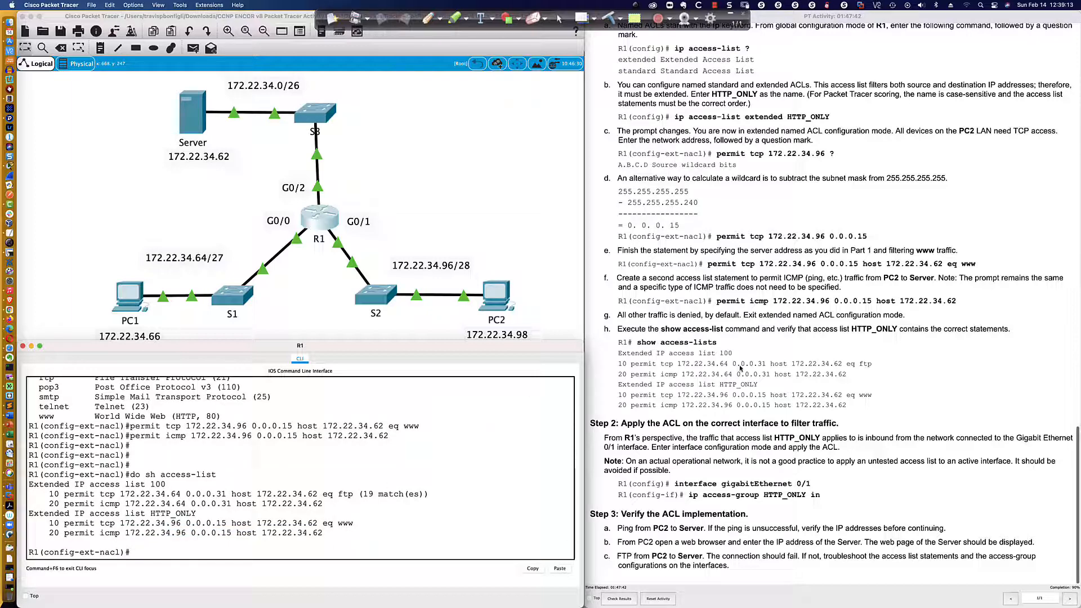
scroll(632, 426, down, 3)
scroll(394, 315, up, 1)
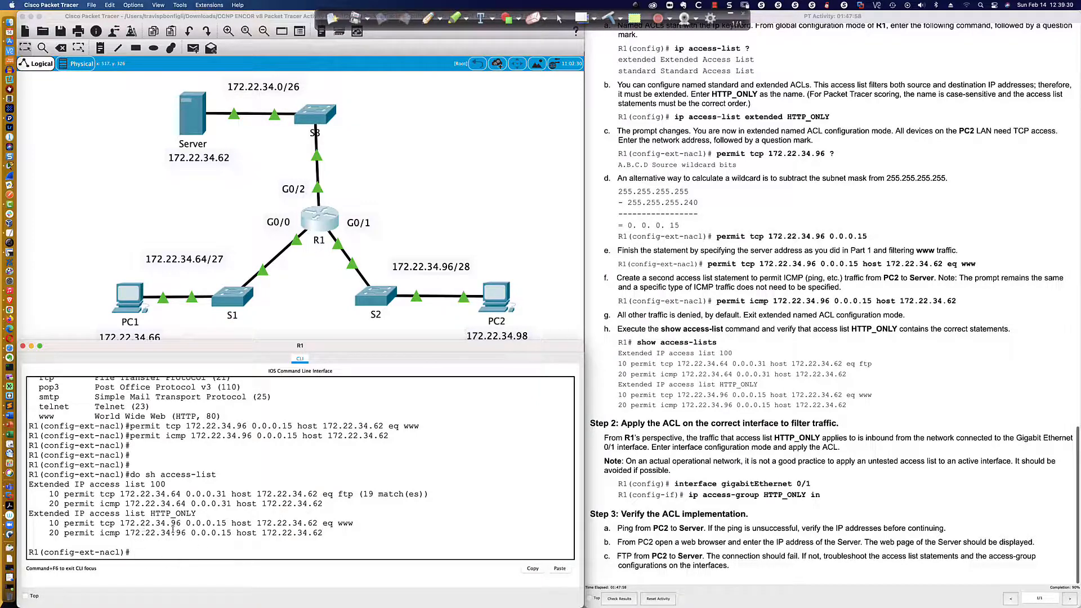
drag(120, 524, 180, 523)
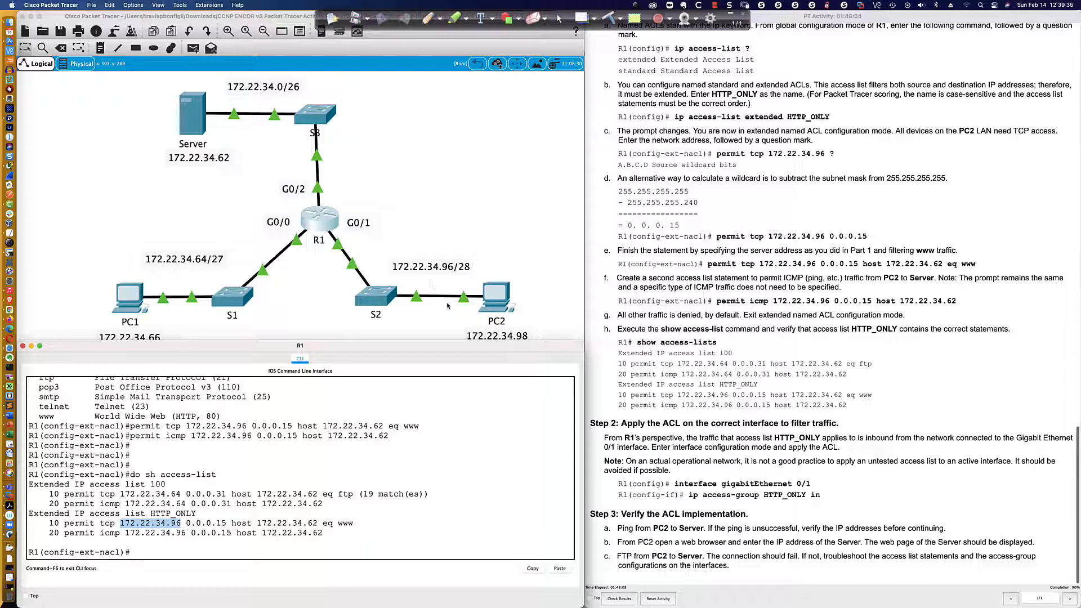
Enter configuration of interface gi0/1 on R1 and write ip access-group without executing it.
click(430, 539)
key(Return)
key(Return)
text(int gi0/1)
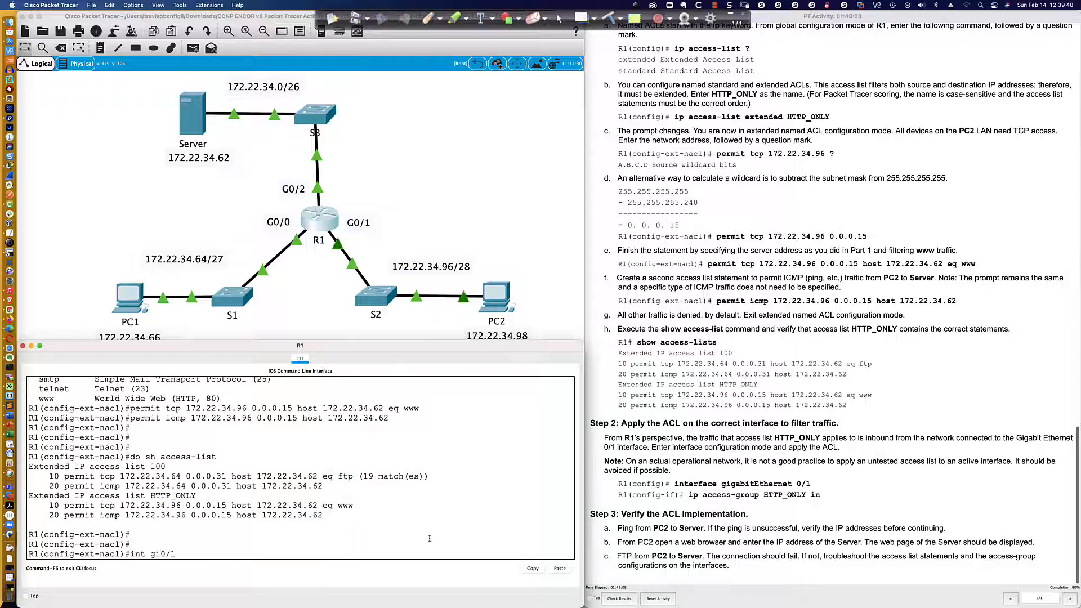
key(Return)
text(ip c)
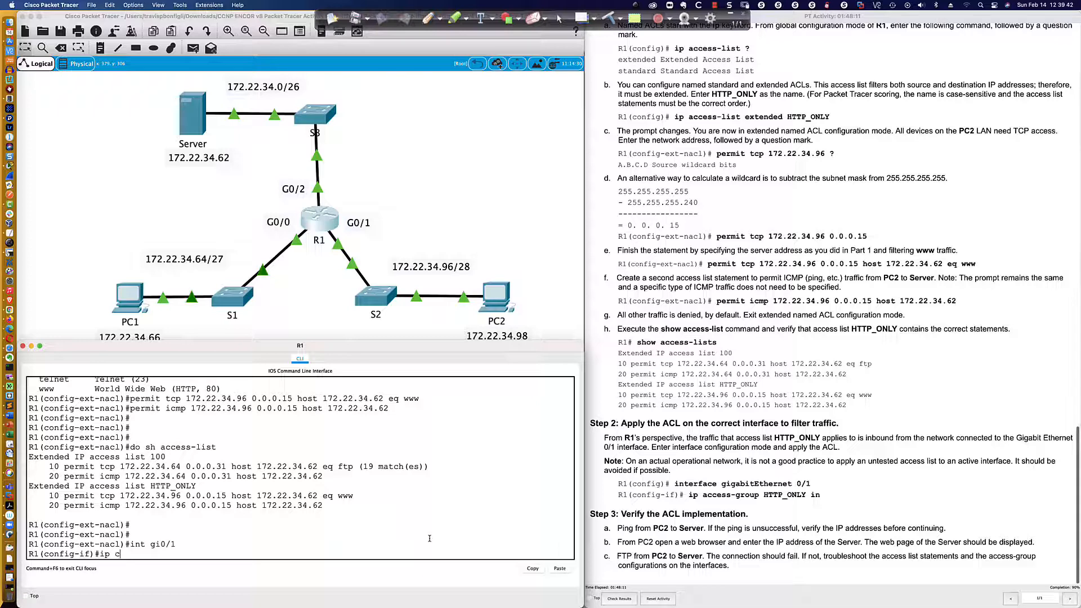
key(BackSpace)
text(access-group)
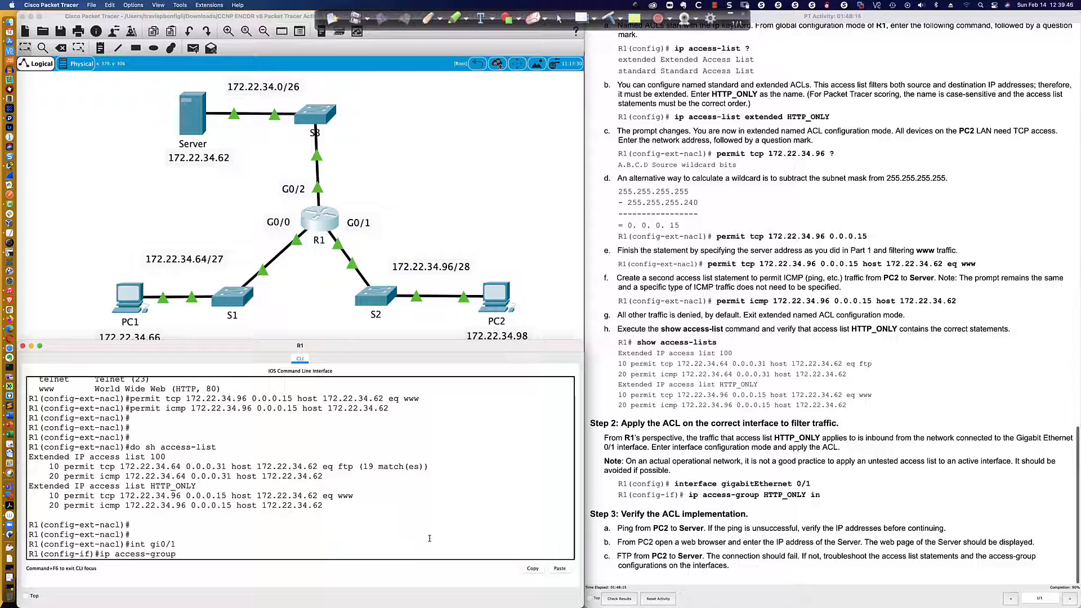
Load the server's page at 172.22.34.62 in PC2's web browser, then close the browser.
click(496, 303)
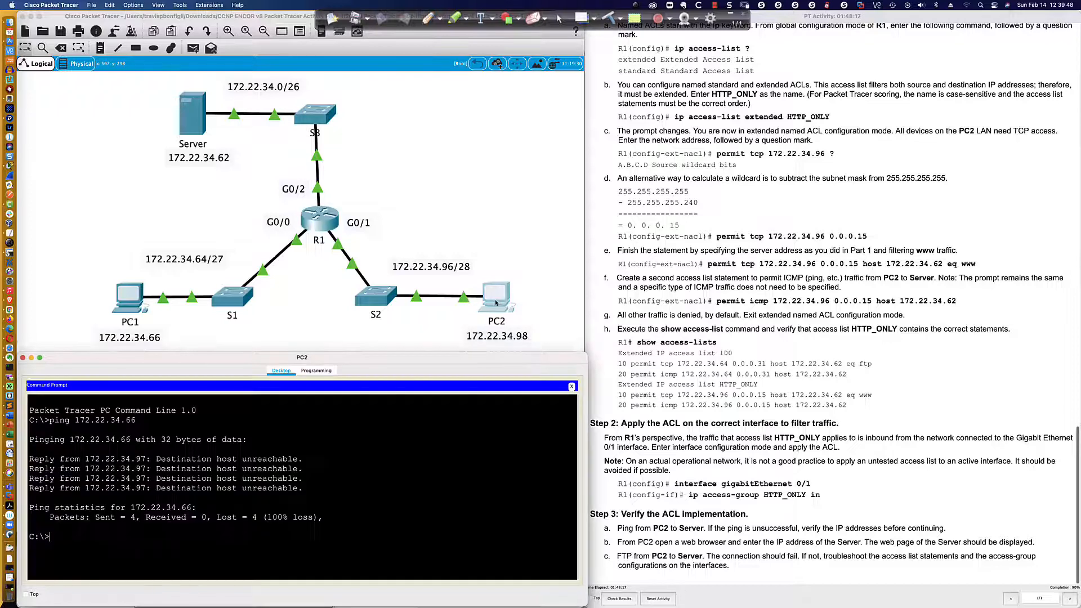
click(316, 371)
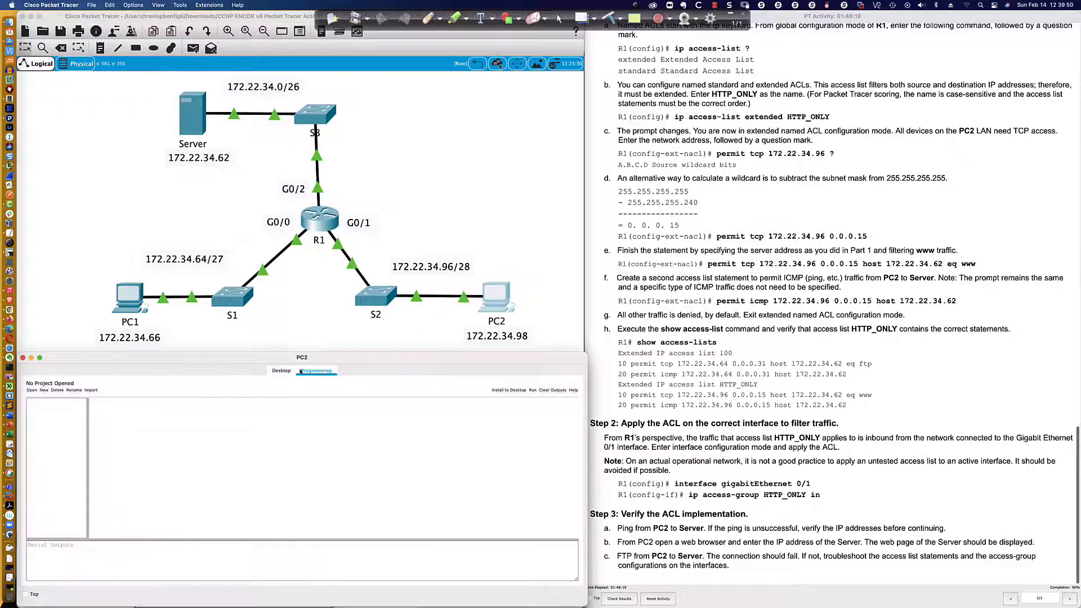
click(281, 371)
click(571, 386)
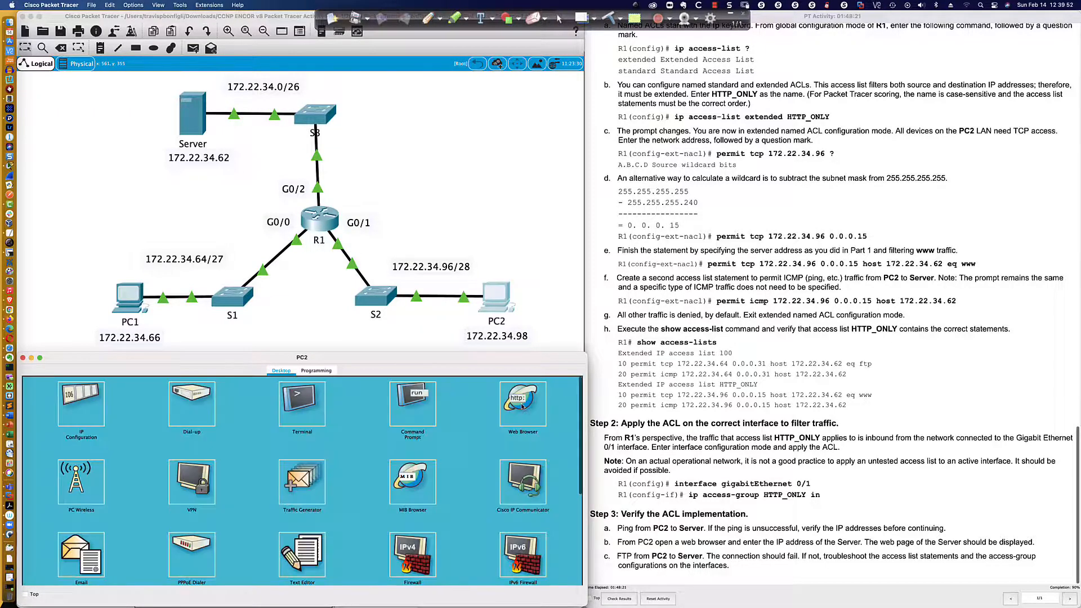
click(523, 404)
click(232, 400)
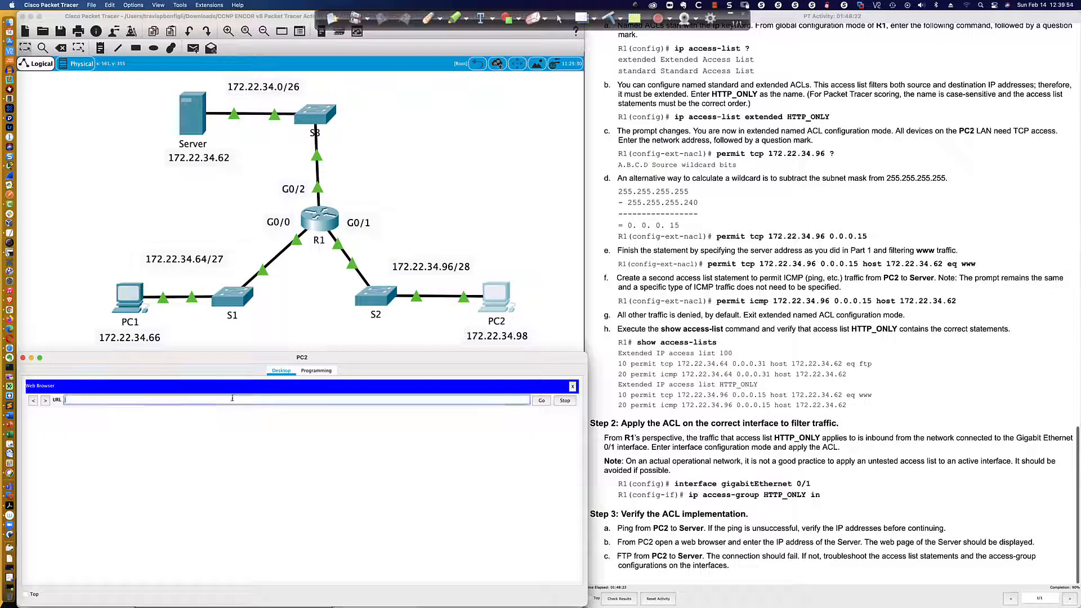
text(172.22)
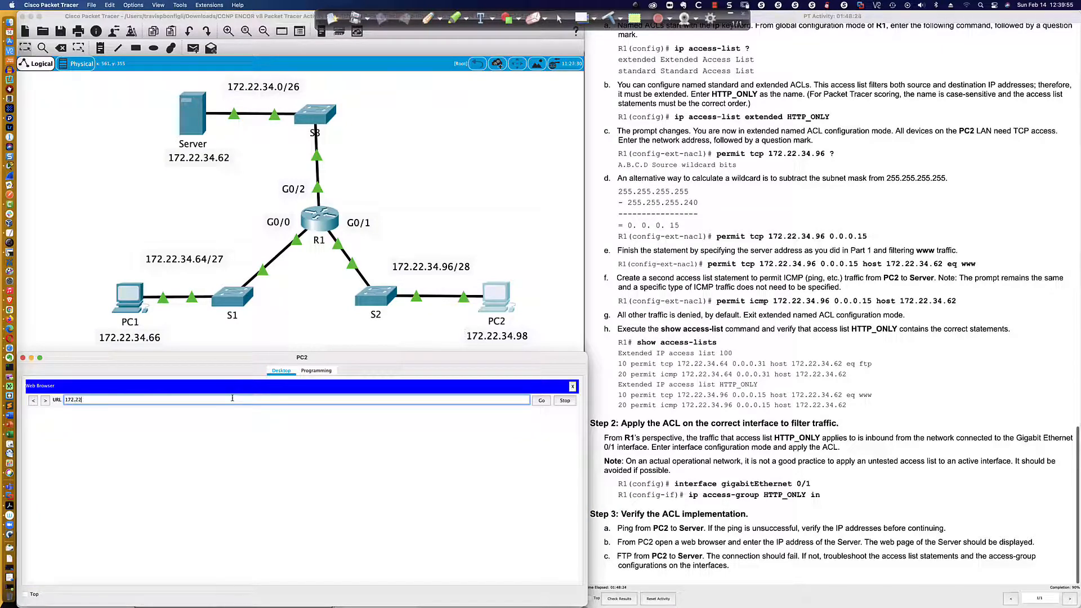
text(.34.62)
key(Return)
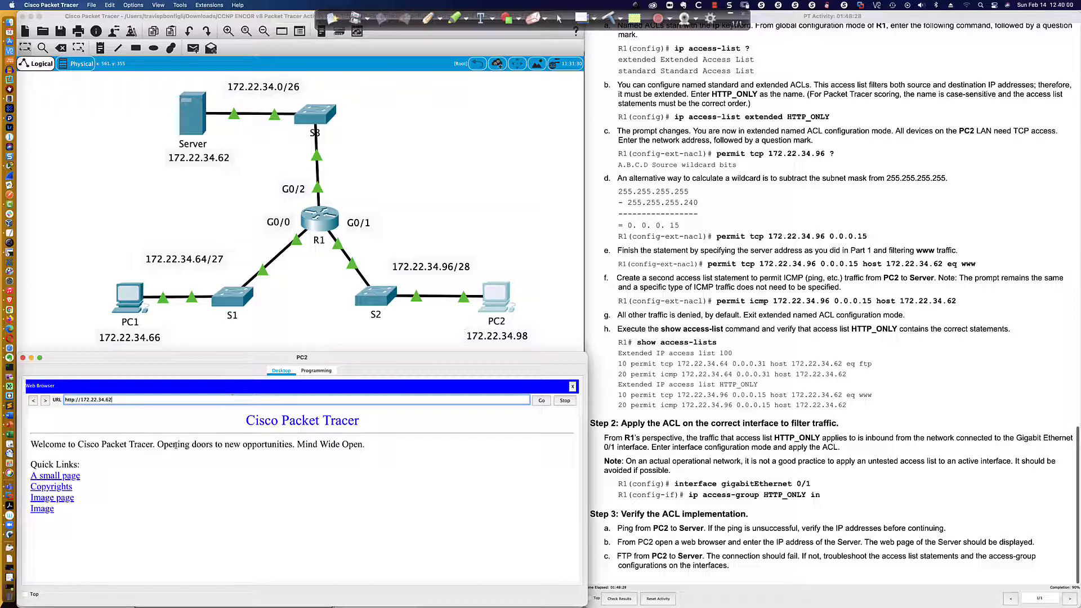
click(572, 387)
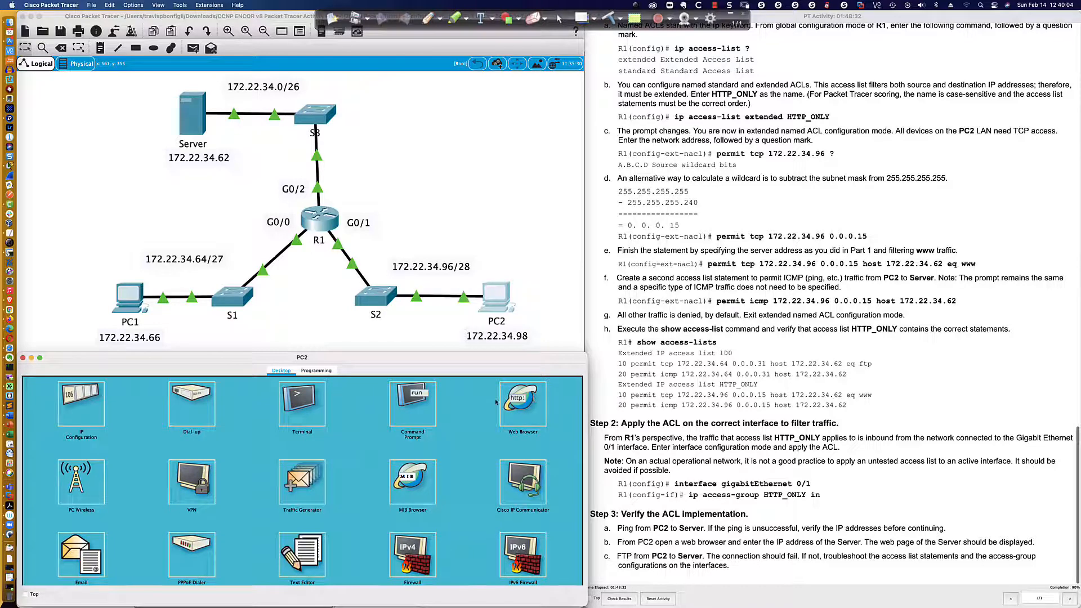
Ping PC1 at 172.22.34.66 from PC2's command prompt.
click(413, 413)
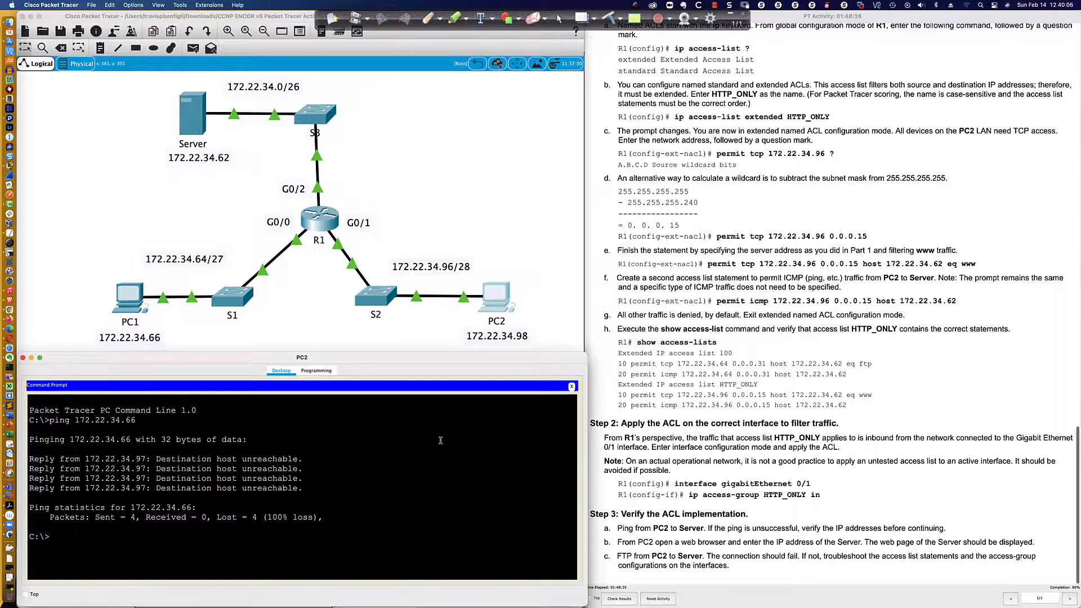
text(ping 172.22.34.66)
key(Return)
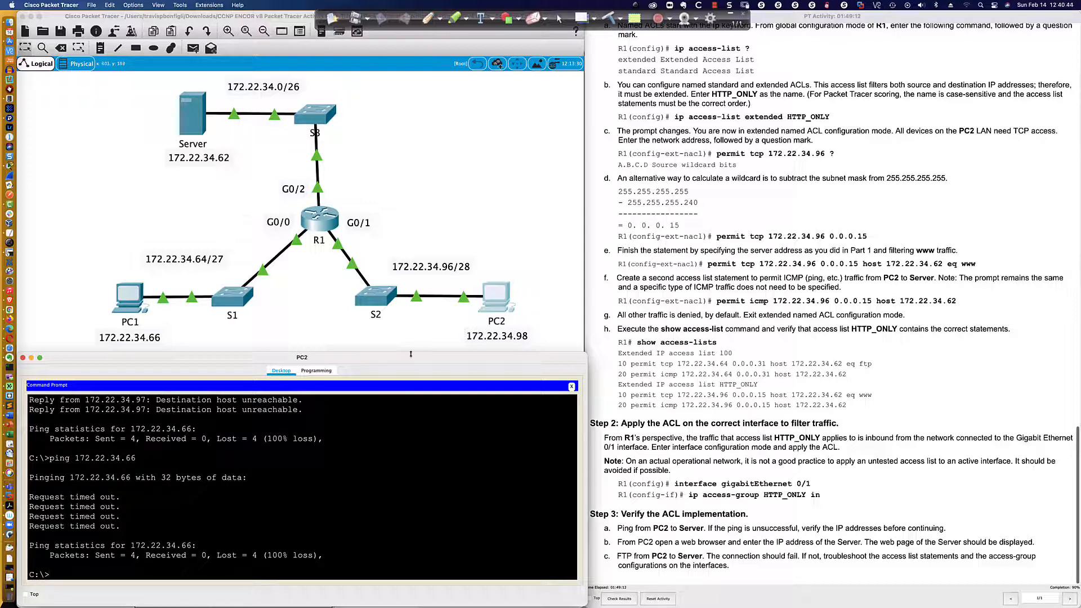
Return to R1 and complete the unfinished access-group command with HTTP_ONLY in, applying the ACL inbound on gi0/1.
click(318, 232)
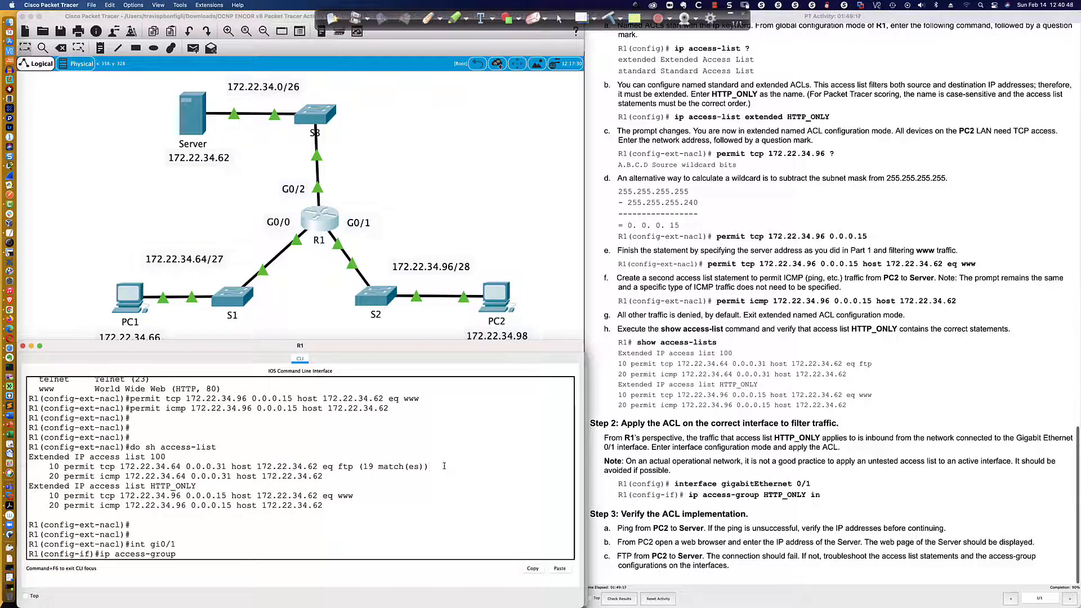
text(HTTP_ONLY in)
key(Return)
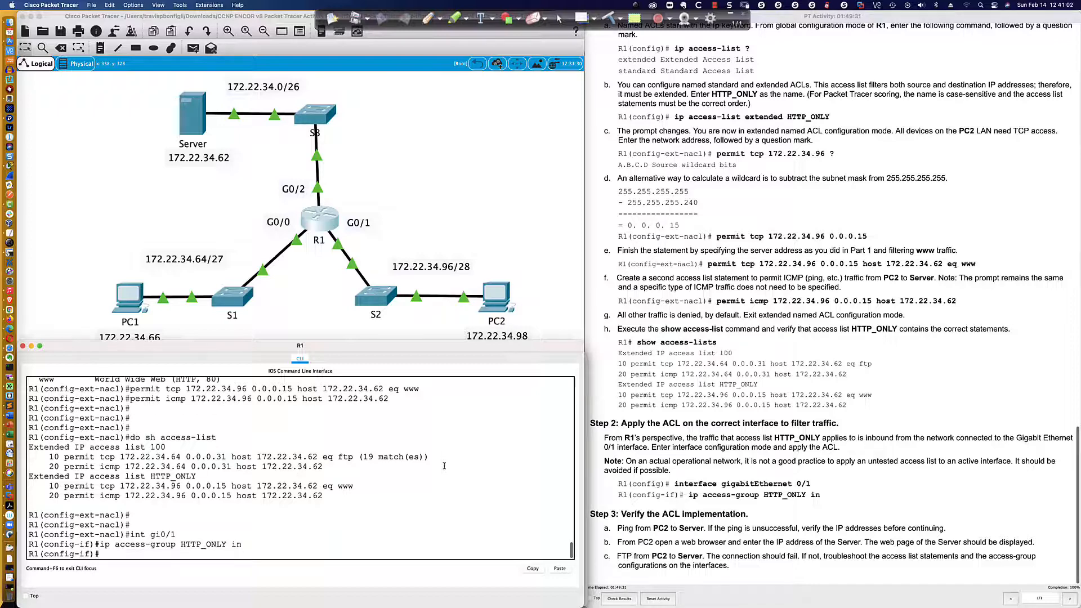
Ping the server at 172.22.34.62 from PC2's command prompt.
click(499, 311)
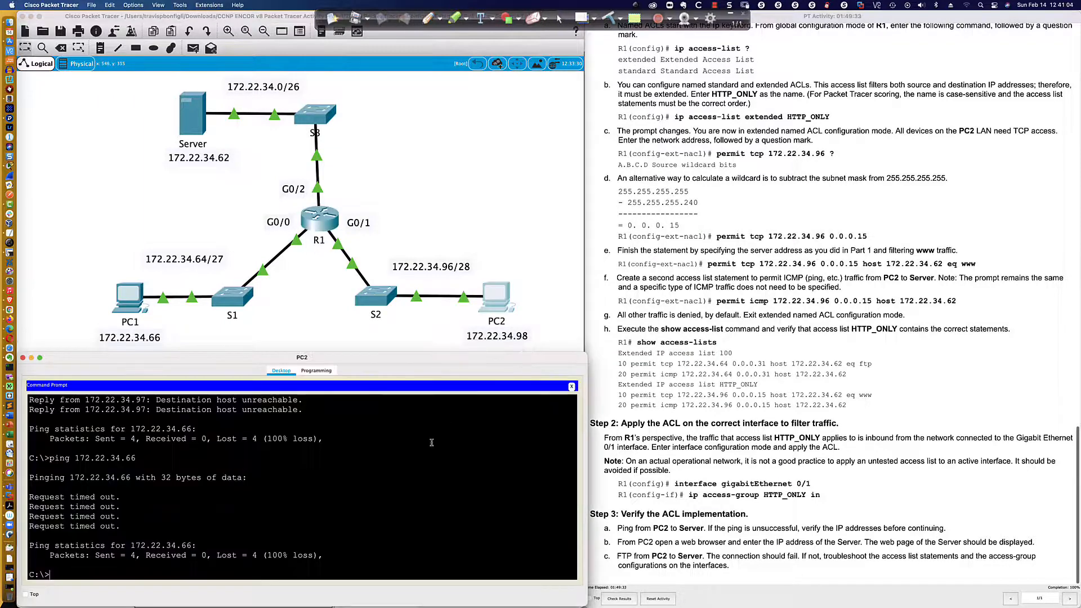
text(ping 172.22.34.62)
key(Return)
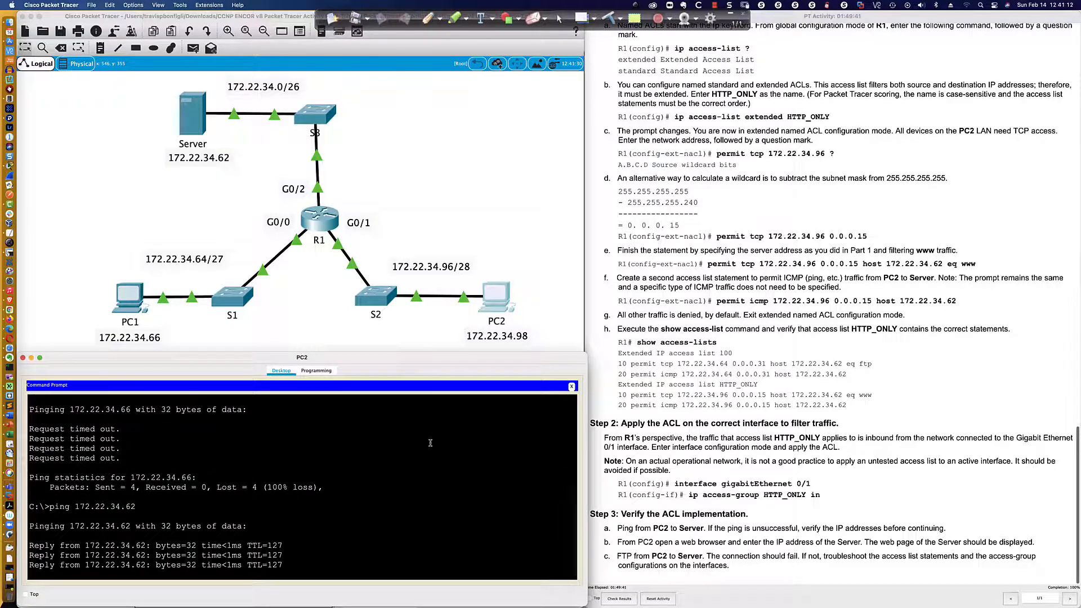
Load 172.22.34.62 in PC2's web browser and view the server's Copyrights page.
click(572, 386)
click(506, 410)
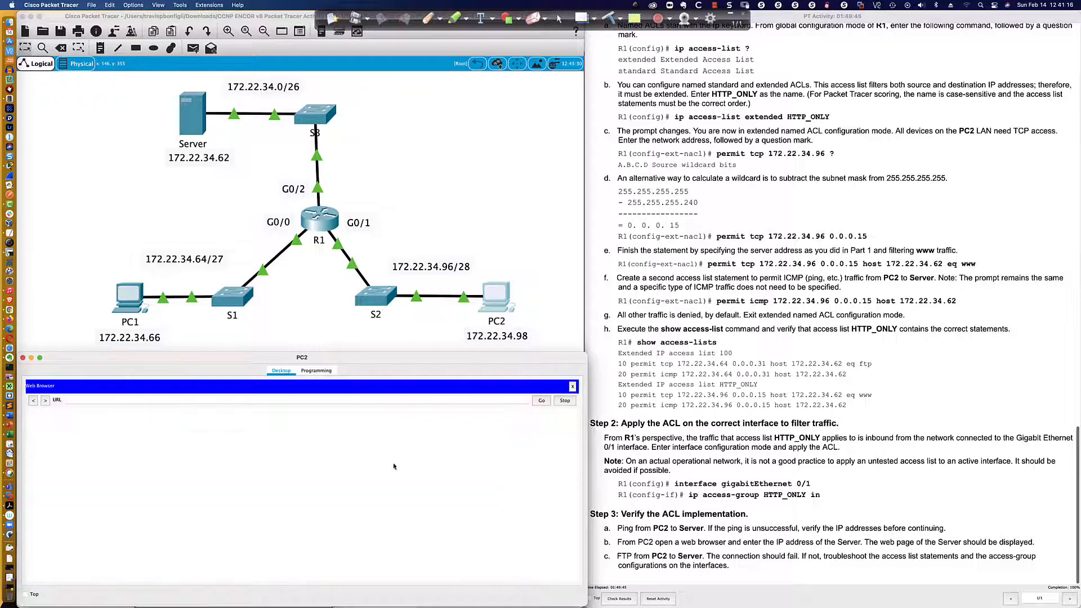
click(310, 399)
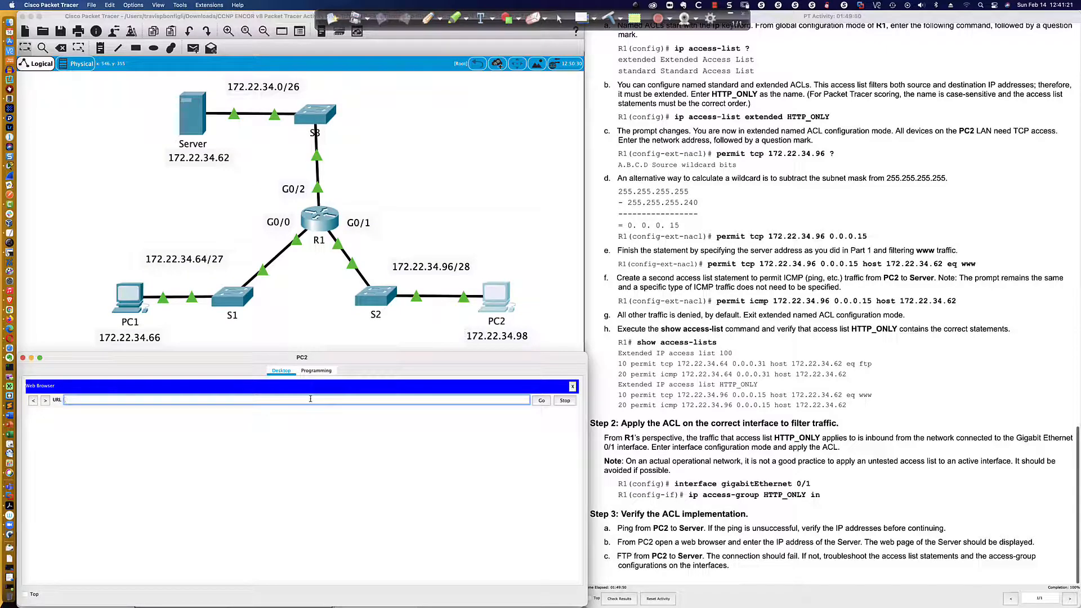
text(72.22.334)
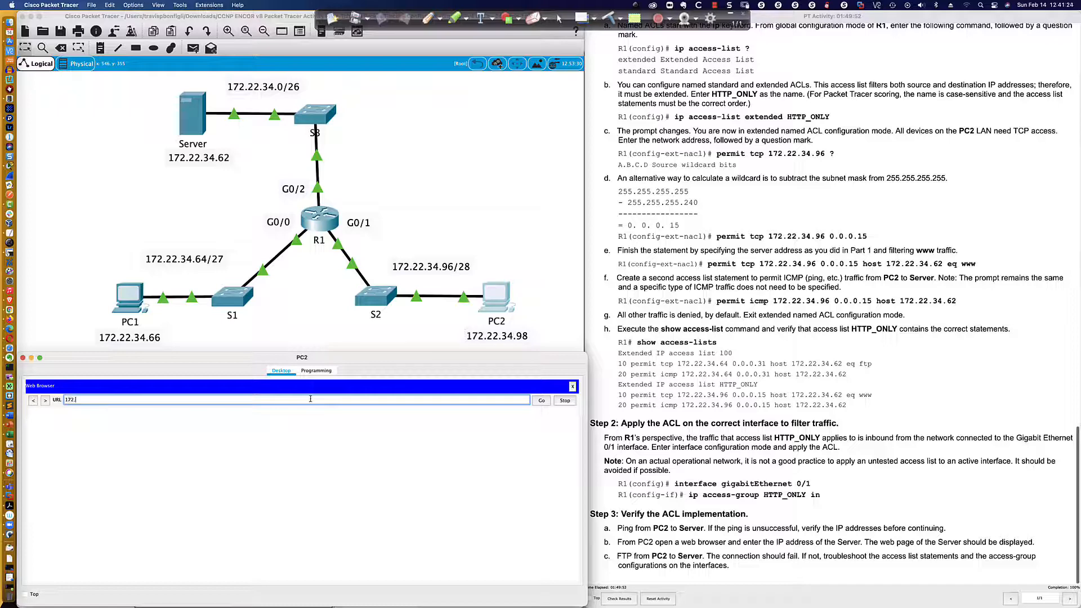
key(BackSpace)
key(BackSpace)
text(4.62)
key(Return)
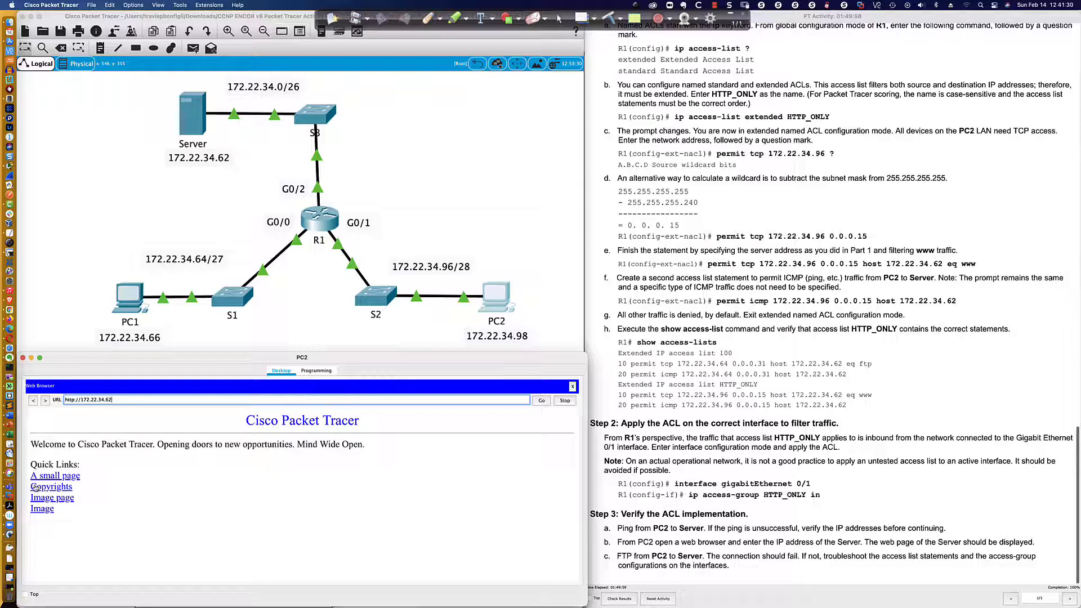
click(35, 487)
scroll(301, 452, down, 5)
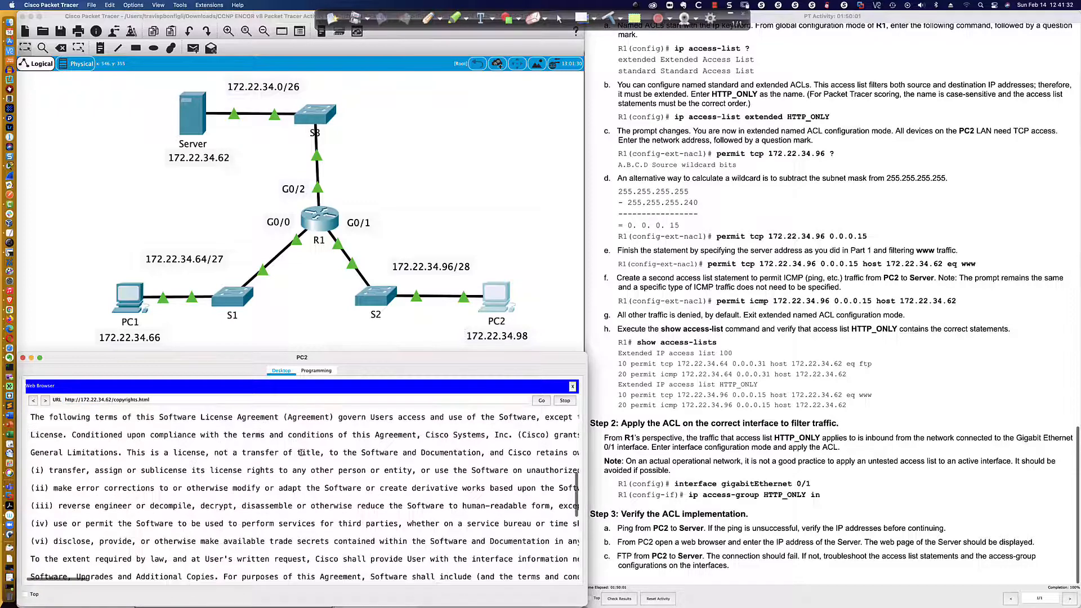
Return to R1's command line and leave configuration mode with end.
click(335, 224)
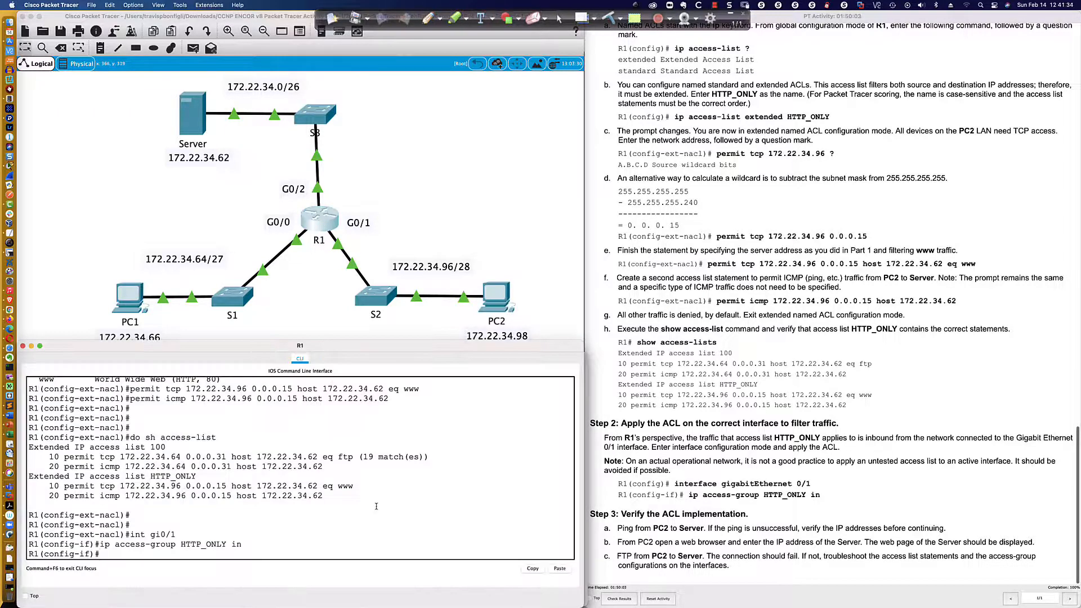
text(end)
key(Return)
key(Return)
key(Return)
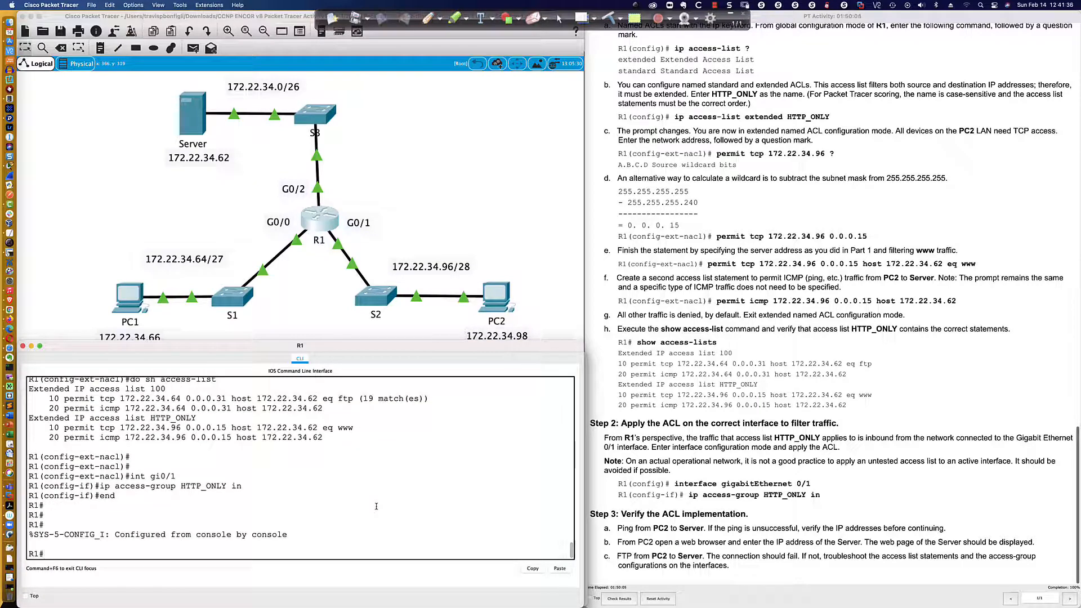
Run sh access-list on R1 and review the match counts of the ACL entries.
text(sh access-list)
key(Return)
scroll(376, 506, up, 5)
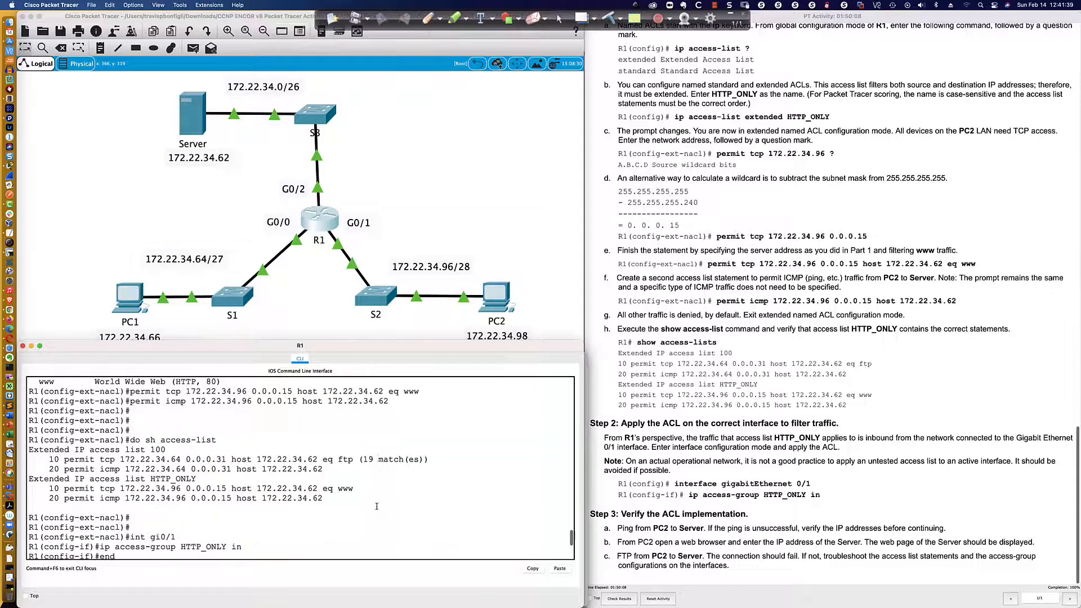
scroll(376, 507, down, 5)
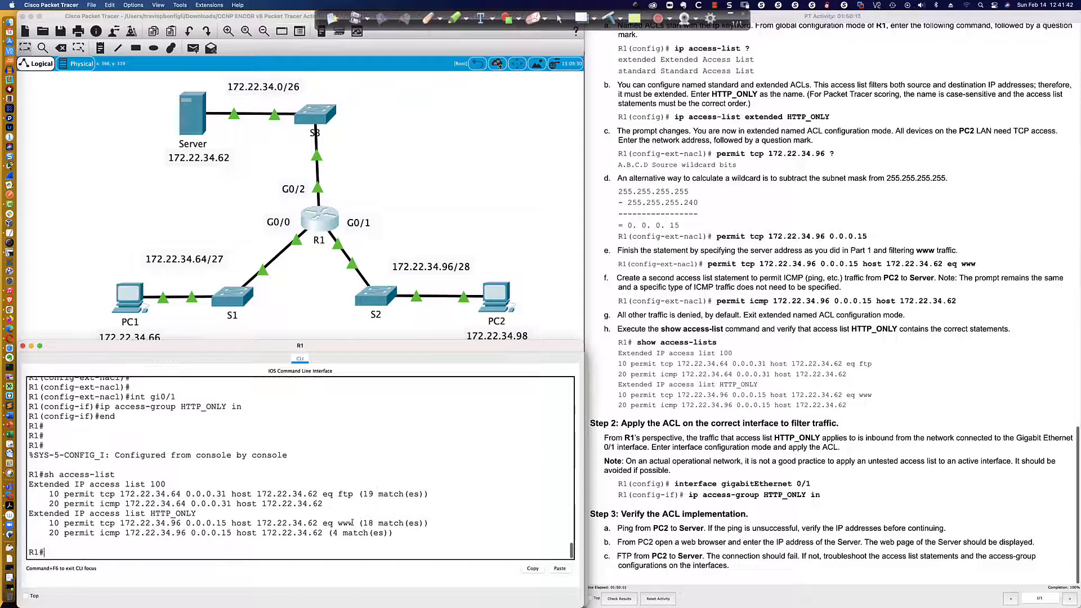
Examine the two HTTP_ONLY entries in R1's access-list output.
drag(282, 524, 393, 533)
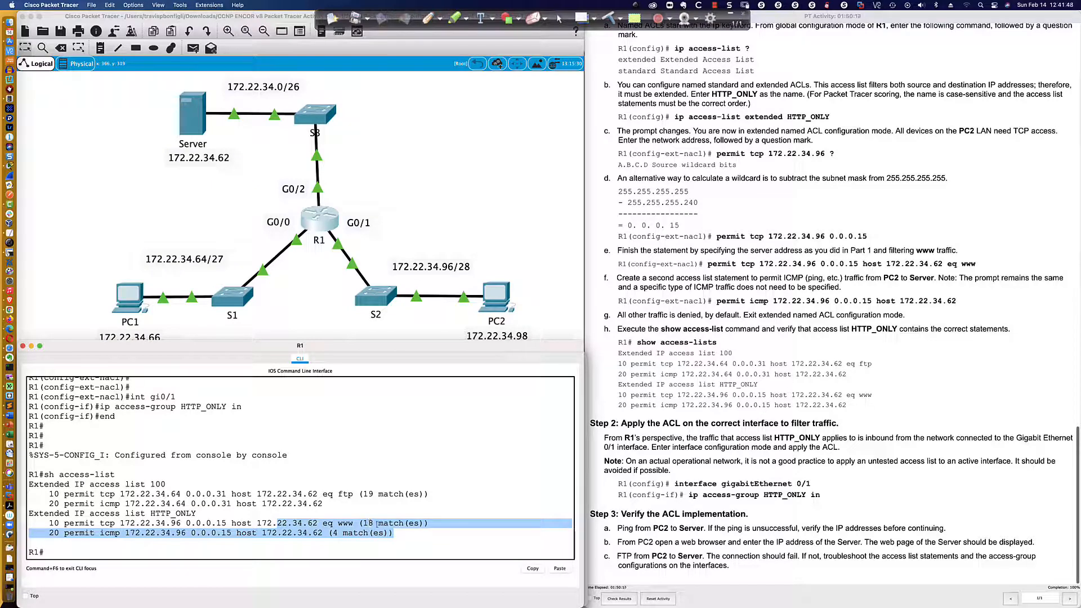
click(413, 551)
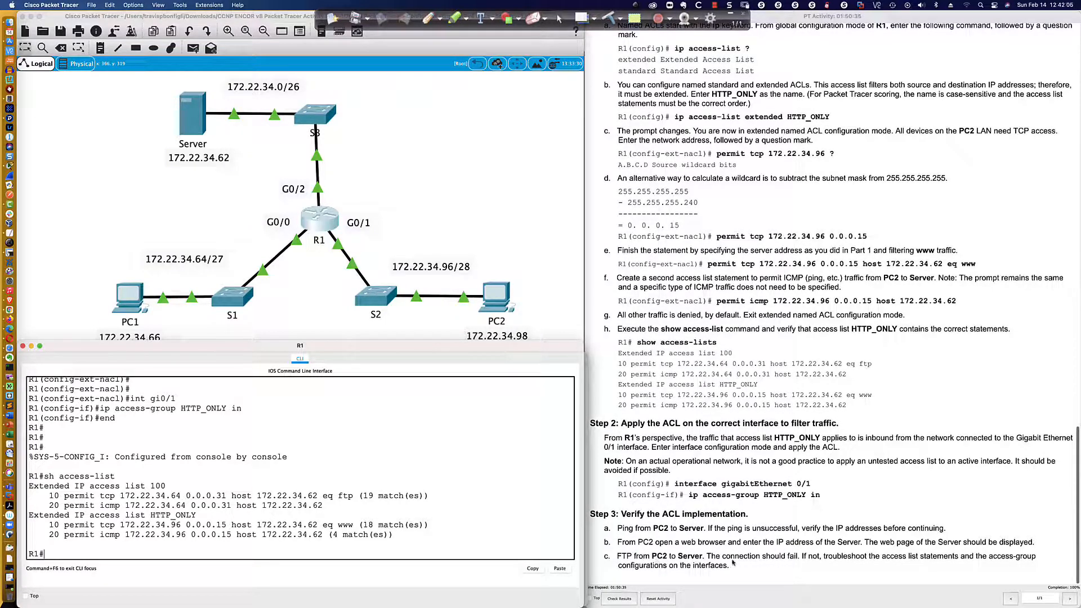
Close PC2's web browser and try an FTP connection to the server at 172.22.34.62 from its command prompt.
click(496, 295)
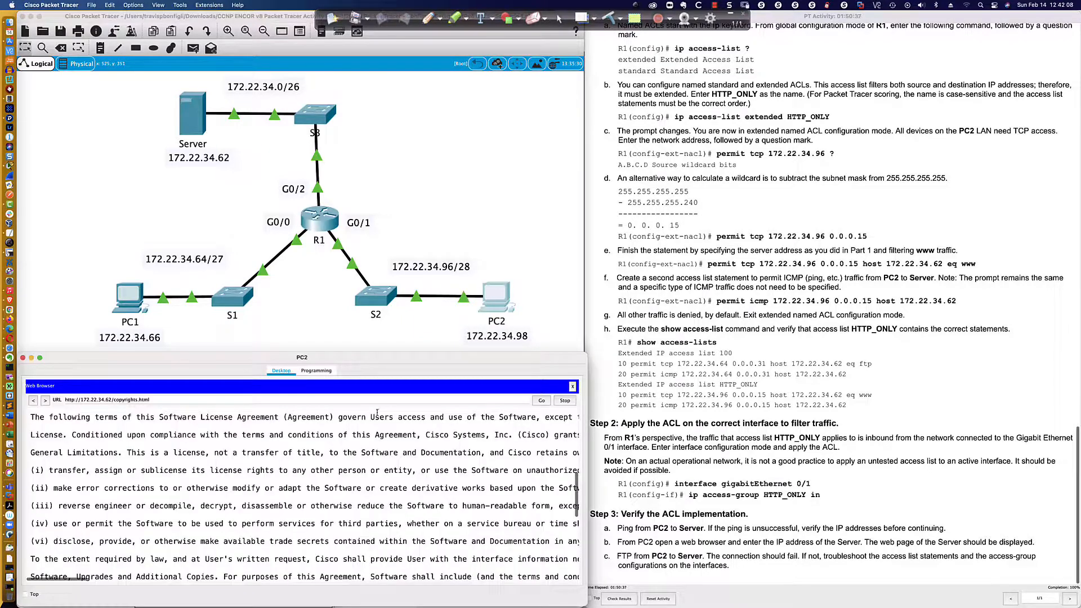
click(573, 387)
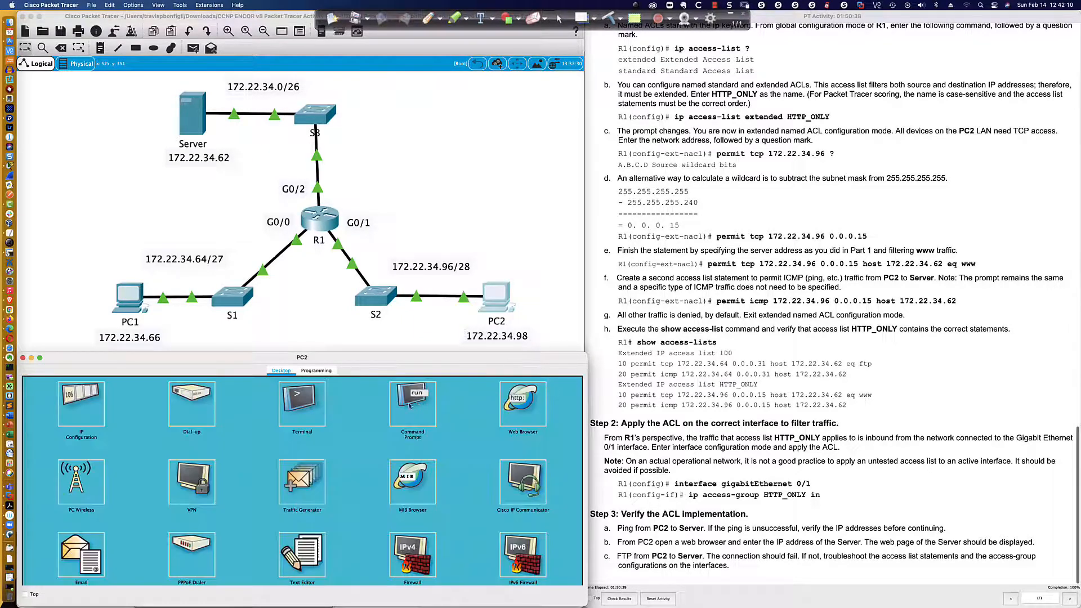
click(419, 406)
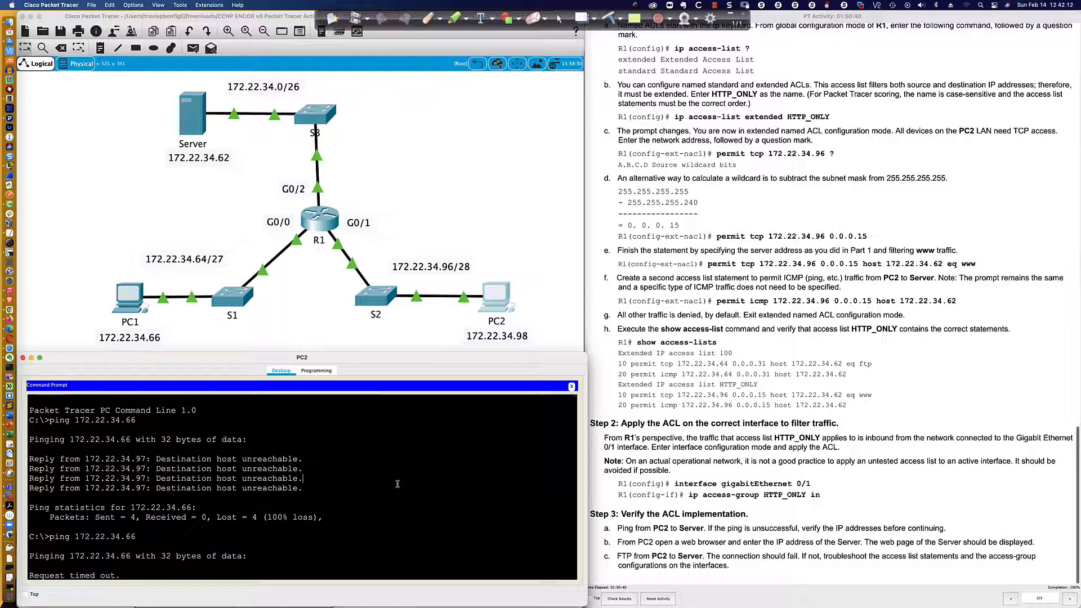
key(Return)
key(Return)
key(Return)
key(Return)
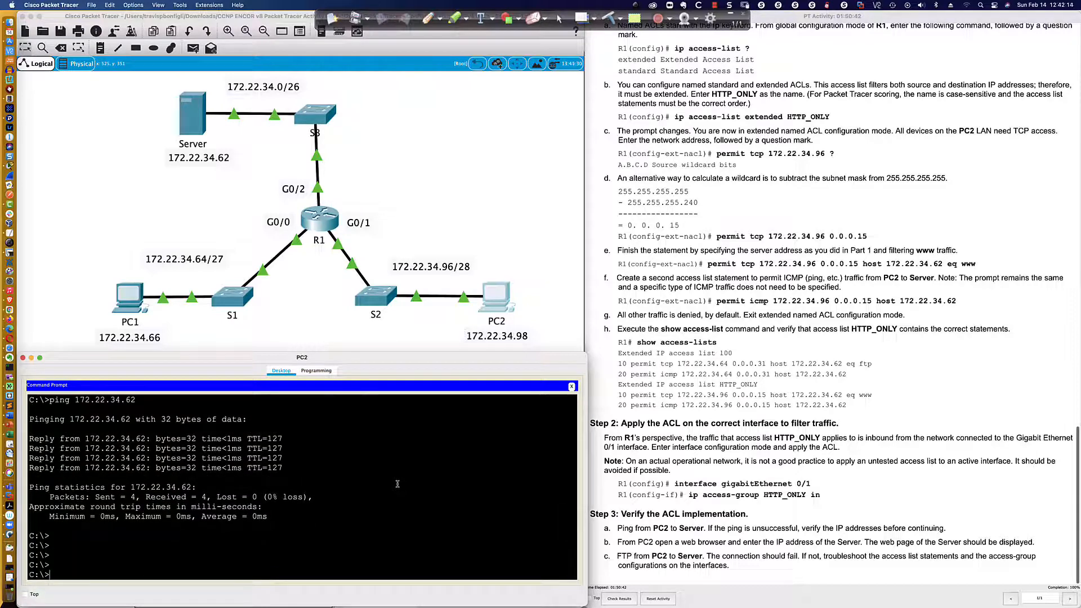
text(ftp 172.22.34.62)
key(Return)
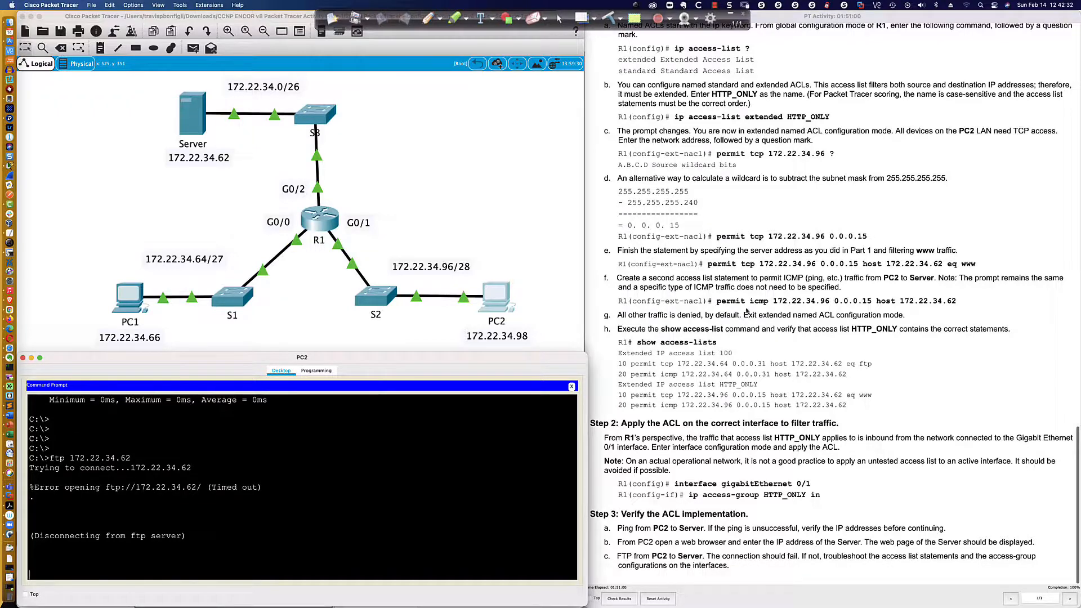
Review the addressing table, objectives and background scenario at the beginning of the activity instructions.
scroll(743, 307, up, 10)
scroll(721, 276, up, 10)
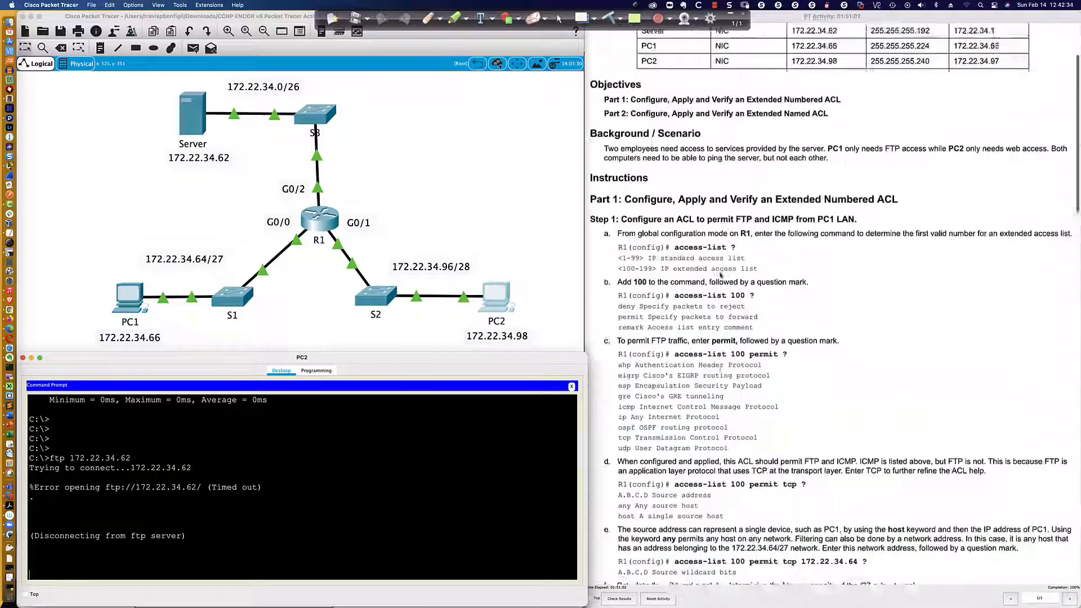
scroll(721, 276, up, 2)
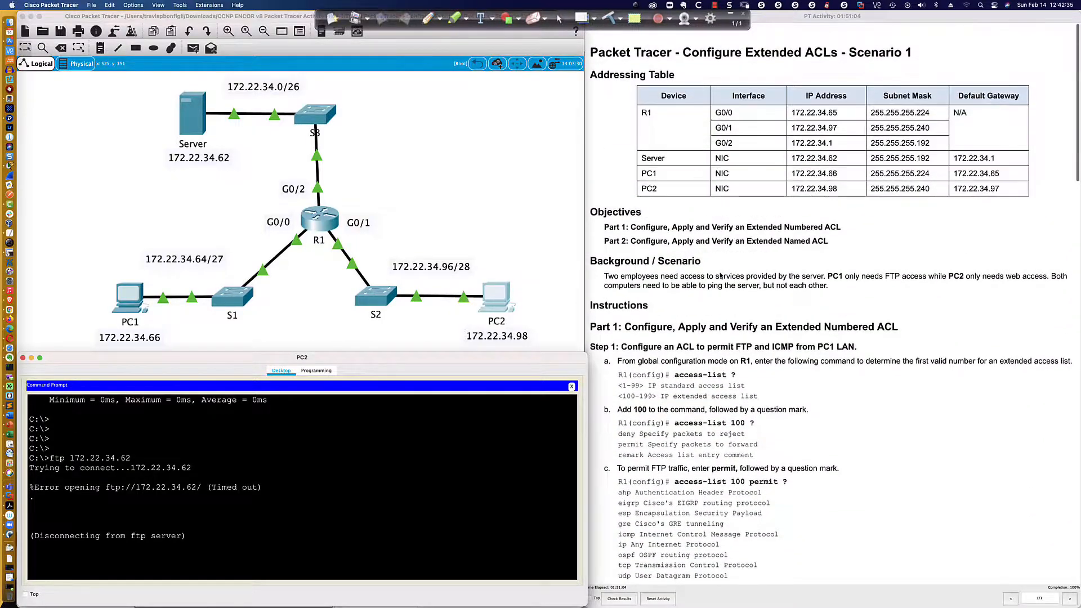
scroll(721, 275, down, 3)
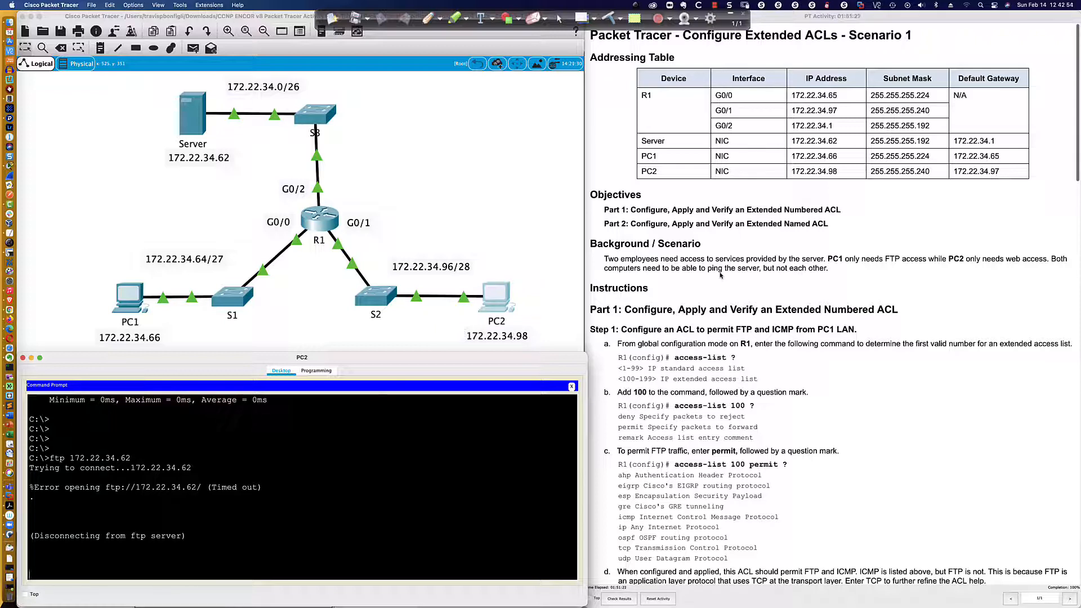
key(super+Tab)
key(super+Tab)
key(super+Tab)
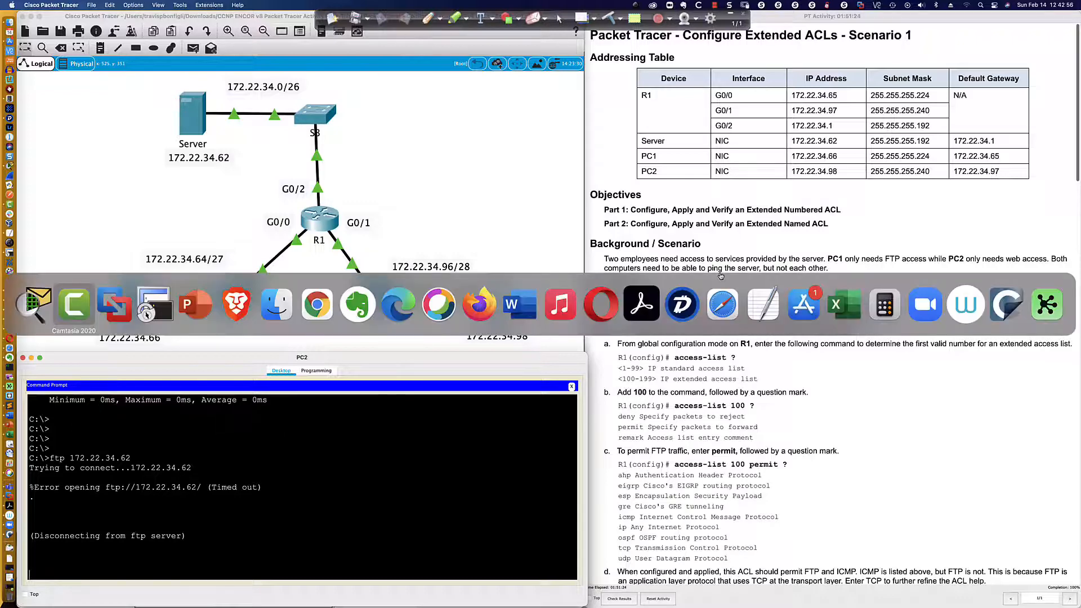